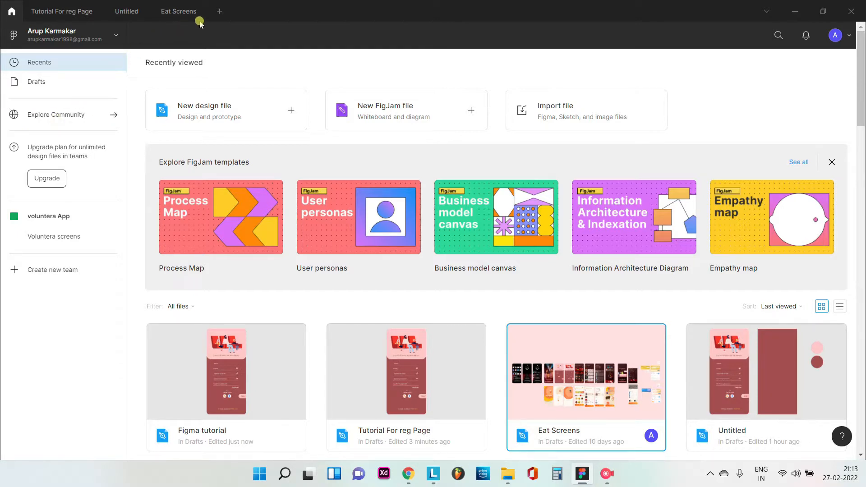
Create a new blank design file.
{"action": "left_click", "coordinate": [218, 12]}
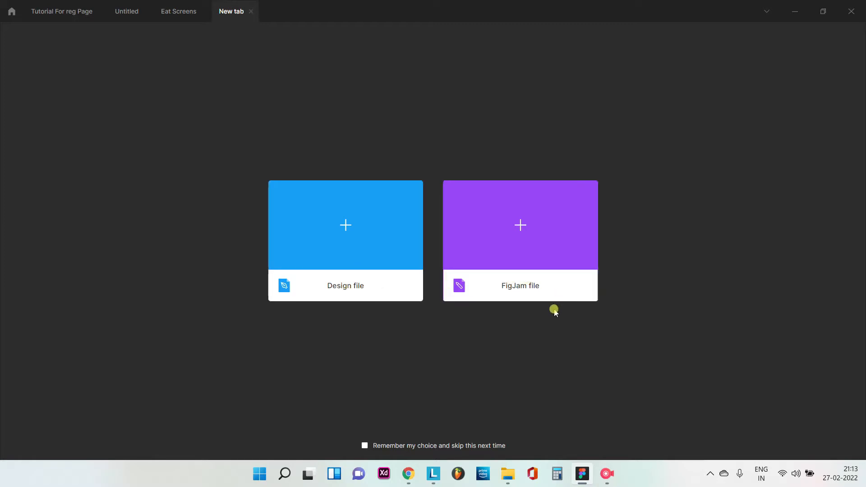
{"action": "left_click", "coordinate": [350, 226]}
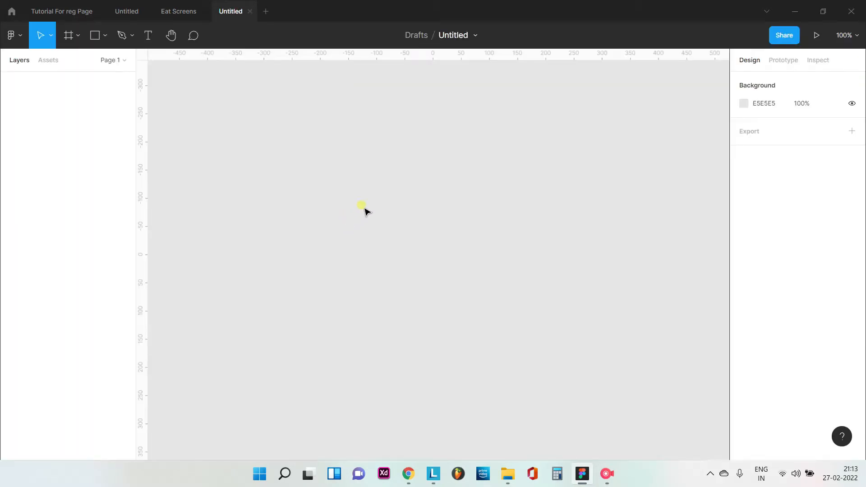
{"action": "scroll", "coordinate": [298, 213], "scroll_direction": "down", "scroll_amount": 5}
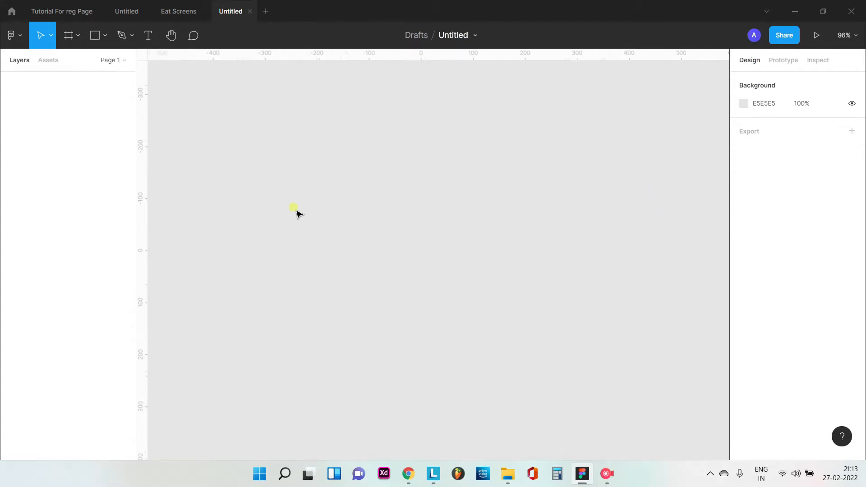
{"action": "scroll", "coordinate": [454, 196], "scroll_direction": "up", "scroll_amount": 5}
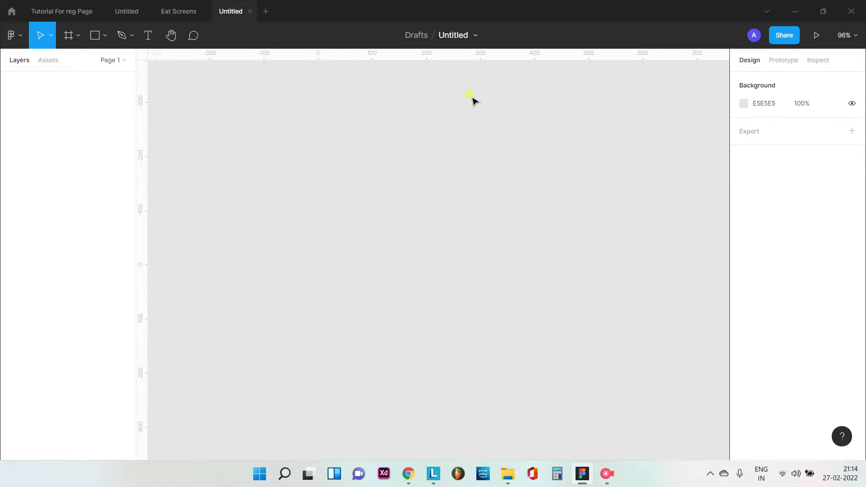
Rename the untitled design file as "Figma Tutorial".
{"action": "double_click", "coordinate": [459, 32]}
{"action": "key", "text": "BackSpace"}
{"action": "type", "text": "Figma TUq"}
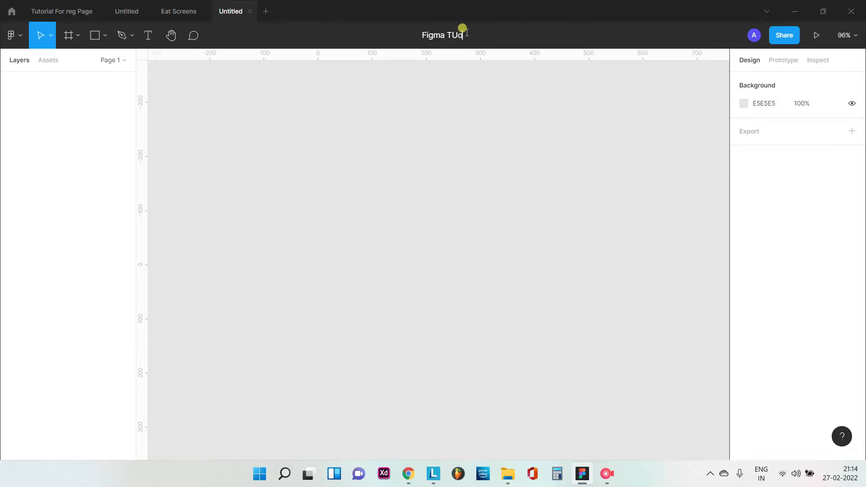
{"action": "key", "text": "BackSpace"}
{"action": "key", "text": "BackSpace"}
{"action": "type", "text": "utoriall"}
{"action": "key", "text": "BackSpace"}
{"action": "key", "text": "BackSpace"}
{"action": "type", "text": "l"}
{"action": "key", "text": "Return"}
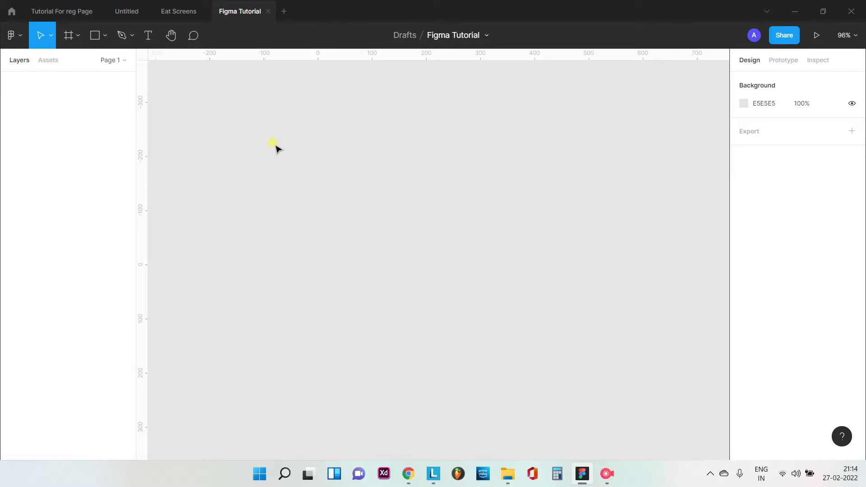
Open the Eat Screens file and examine its rows of dark and light app screens, including the login, registration and home pages.
{"action": "left_click", "coordinate": [179, 11]}
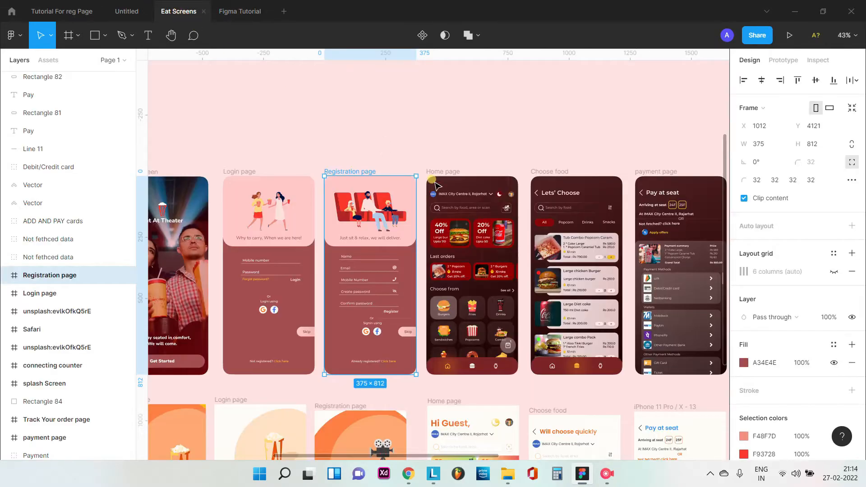
{"action": "scroll", "coordinate": [454, 214], "scroll_direction": "down", "scroll_amount": 5}
{"action": "scroll", "coordinate": [442, 188], "scroll_direction": "up", "scroll_amount": 3}
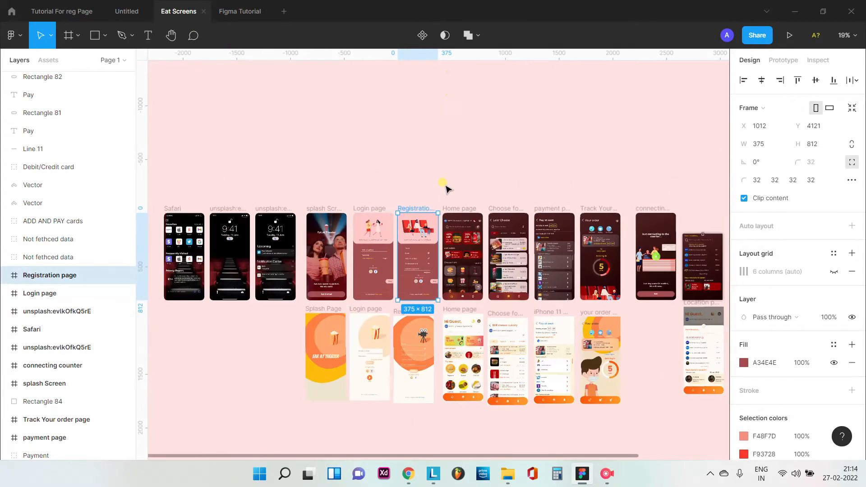
{"action": "scroll", "coordinate": [387, 189], "scroll_direction": "up", "scroll_amount": 5}
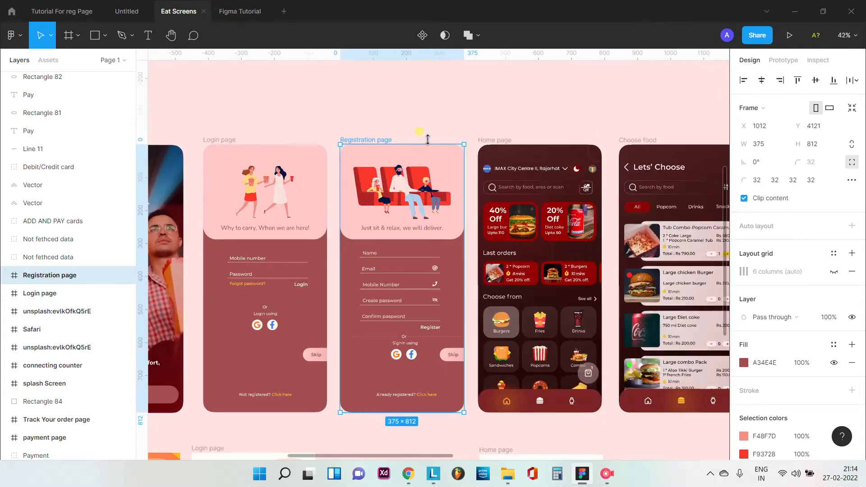
{"action": "scroll", "coordinate": [382, 136], "scroll_direction": "down", "scroll_amount": 3}
{"action": "scroll", "coordinate": [380, 136], "scroll_direction": "up", "scroll_amount": 1}
{"action": "scroll", "coordinate": [406, 135], "scroll_direction": "down", "scroll_amount": 4}
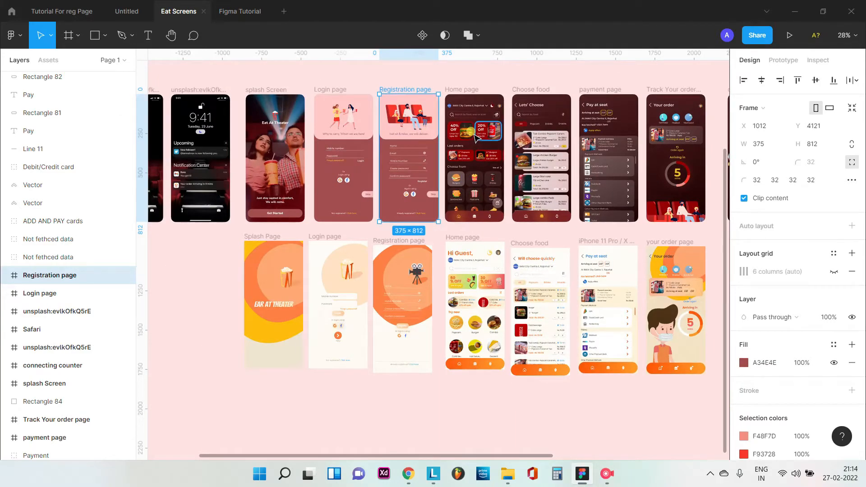
{"action": "scroll", "coordinate": [491, 144], "scroll_direction": "down", "scroll_amount": 1}
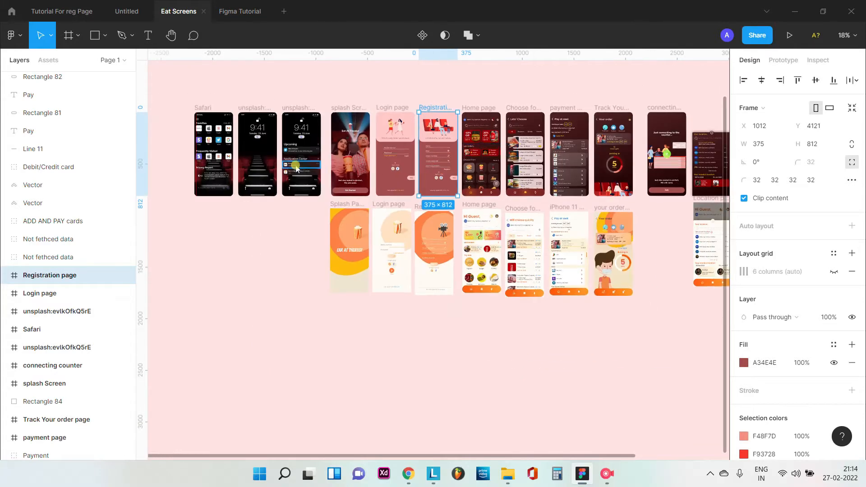
{"action": "scroll", "coordinate": [300, 171], "scroll_direction": "down", "scroll_amount": 2}
{"action": "scroll", "coordinate": [602, 146], "scroll_direction": "up", "scroll_amount": 1}
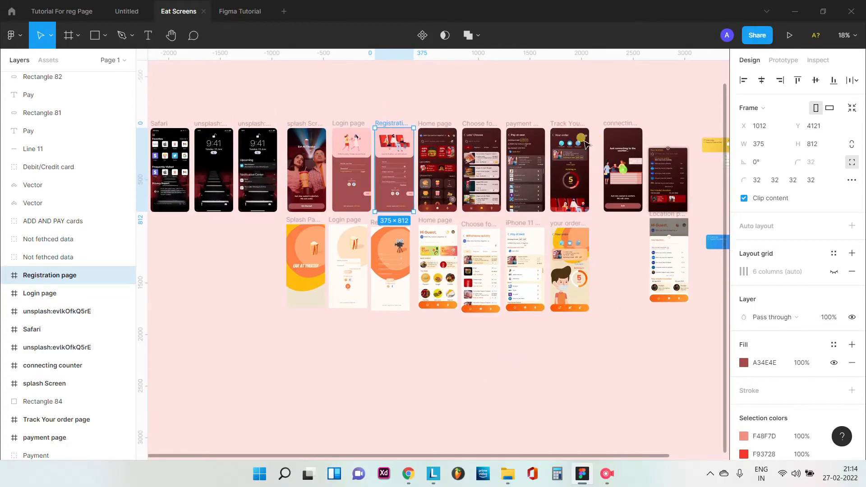
{"action": "scroll", "coordinate": [399, 120], "scroll_direction": "up", "scroll_amount": 3}
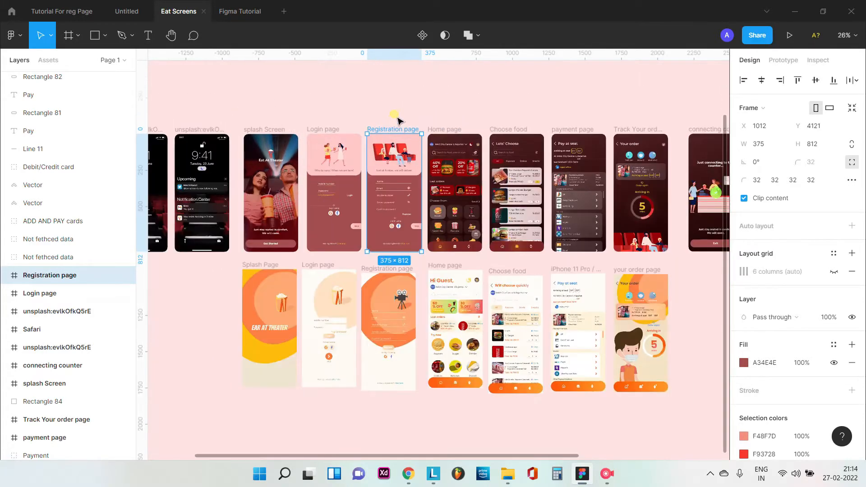
{"action": "scroll", "coordinate": [400, 121], "scroll_direction": "down", "scroll_amount": 1}
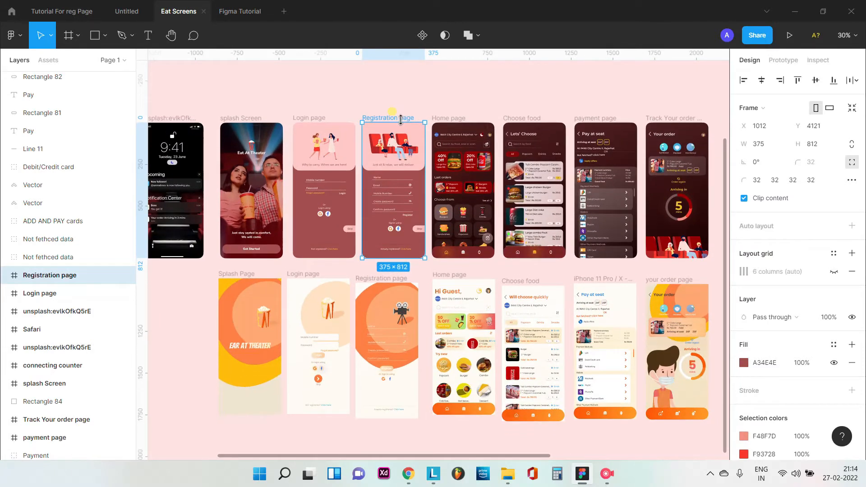
{"action": "scroll", "coordinate": [400, 120], "scroll_direction": "down", "scroll_amount": 3}
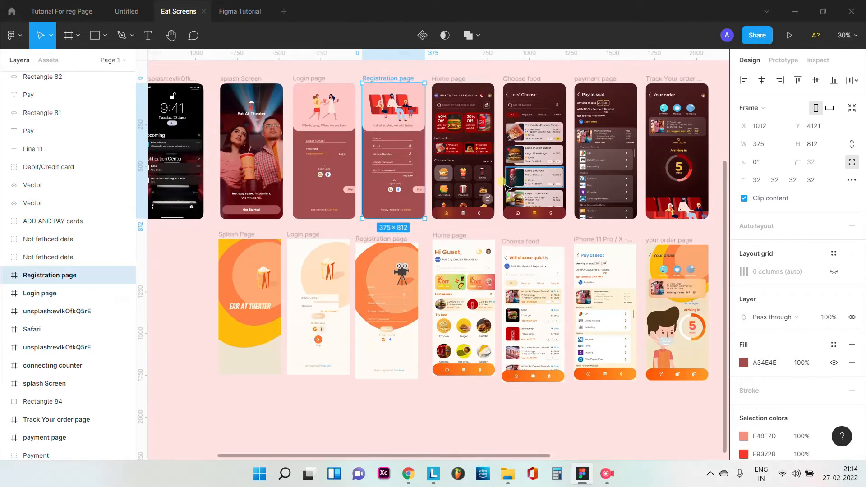
{"action": "scroll", "coordinate": [384, 199], "scroll_direction": "right", "scroll_amount": 5}
{"action": "scroll", "coordinate": [386, 199], "scroll_direction": "right", "scroll_amount": 1}
{"action": "scroll", "coordinate": [548, 173], "scroll_direction": "down", "scroll_amount": 4}
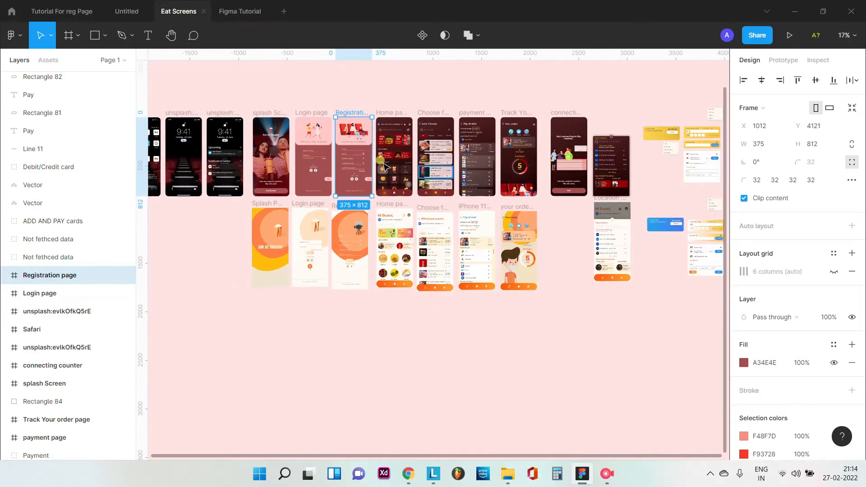
{"action": "scroll", "coordinate": [357, 143], "scroll_direction": "up", "scroll_amount": 1}
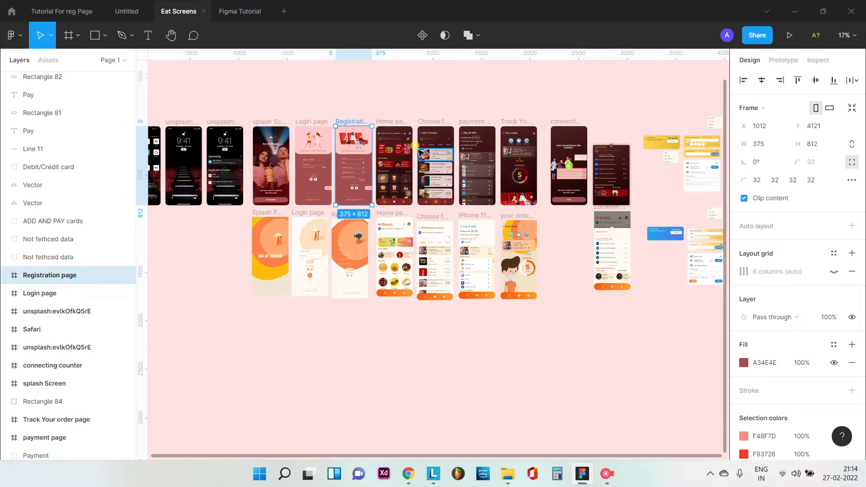
{"action": "scroll", "coordinate": [384, 148], "scroll_direction": "up", "scroll_amount": 3}
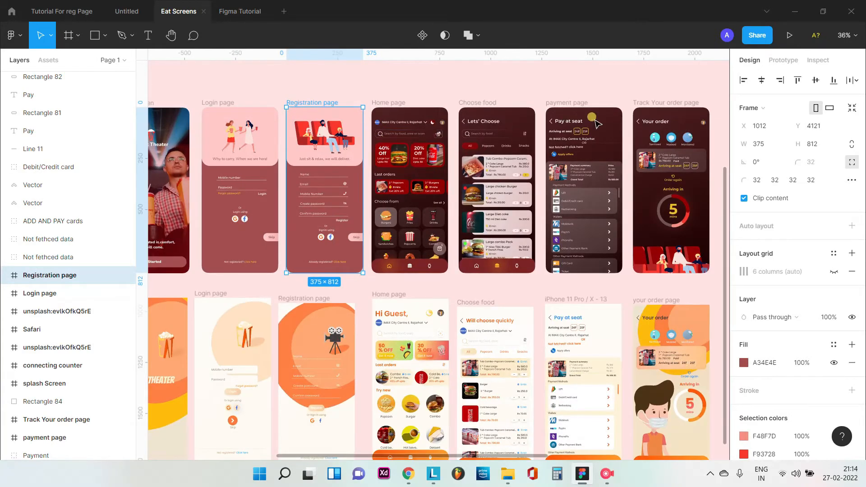
{"action": "scroll", "coordinate": [596, 123], "scroll_direction": "down", "scroll_amount": 3}
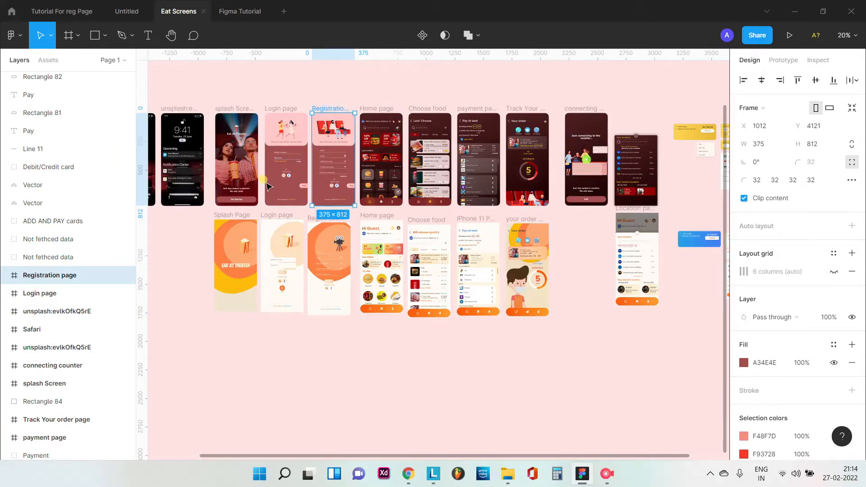
Copy the dark-themed Registration page frame from Eat Screens into the Figma Tutorial file.
{"action": "scroll", "coordinate": [329, 130], "scroll_direction": "up", "scroll_amount": 5}
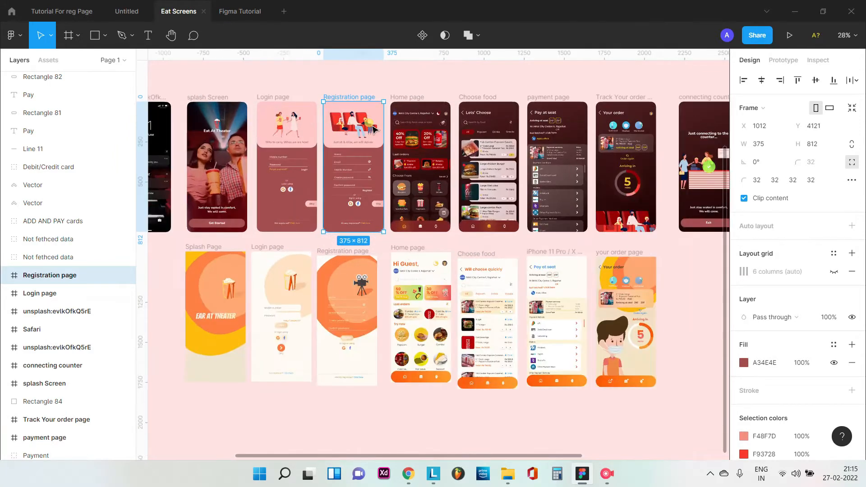
{"action": "scroll", "coordinate": [311, 180], "scroll_direction": "up", "scroll_amount": 3}
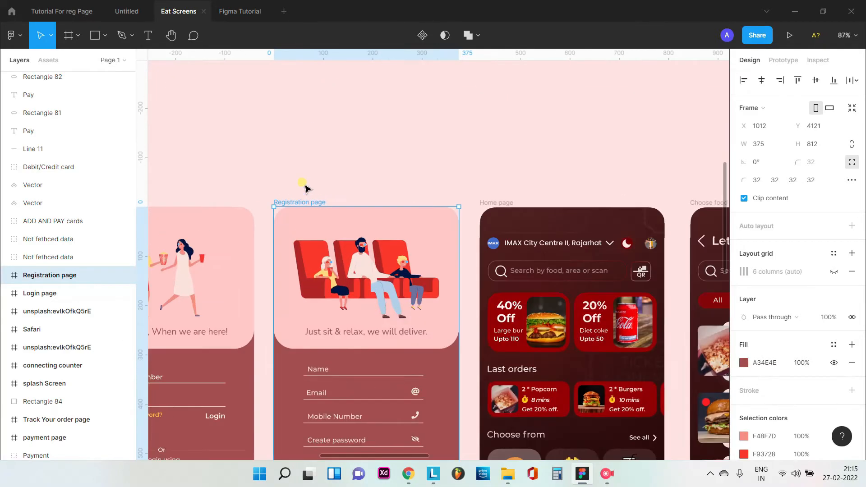
{"action": "scroll", "coordinate": [316, 167], "scroll_direction": "down", "scroll_amount": 2}
{"action": "scroll", "coordinate": [315, 126], "scroll_direction": "up", "scroll_amount": 1}
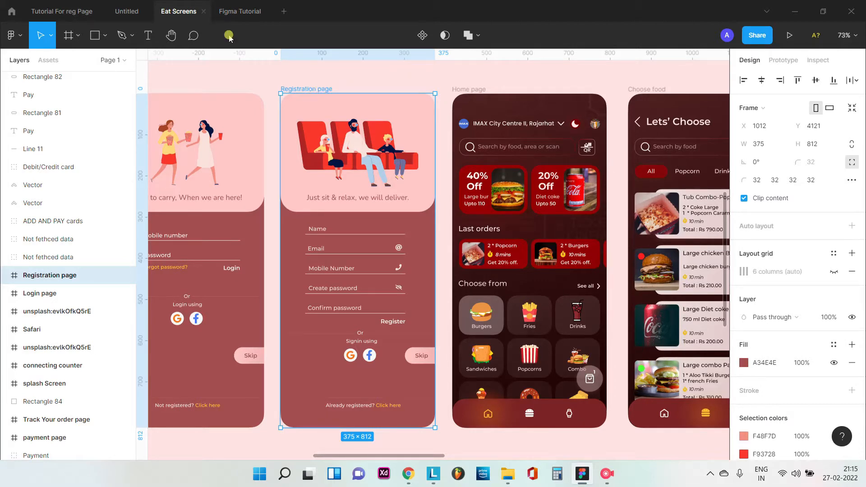
{"action": "left_click", "coordinate": [236, 12]}
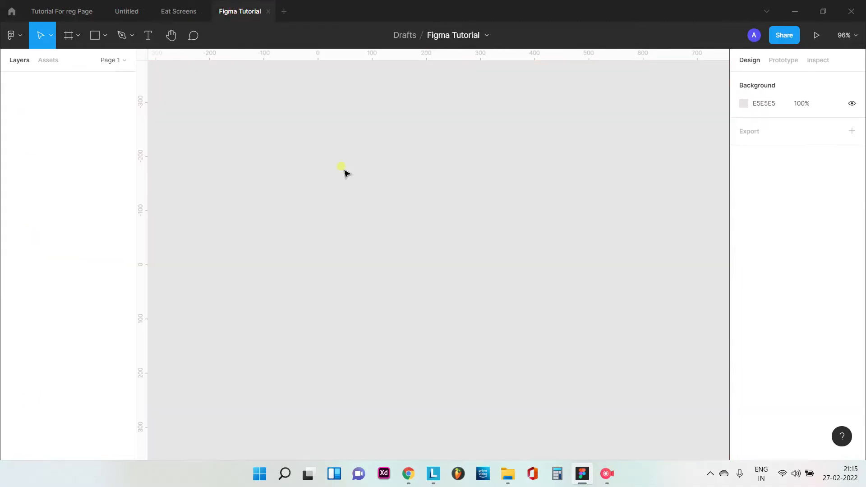
{"action": "key", "text": "ctrl+v"}
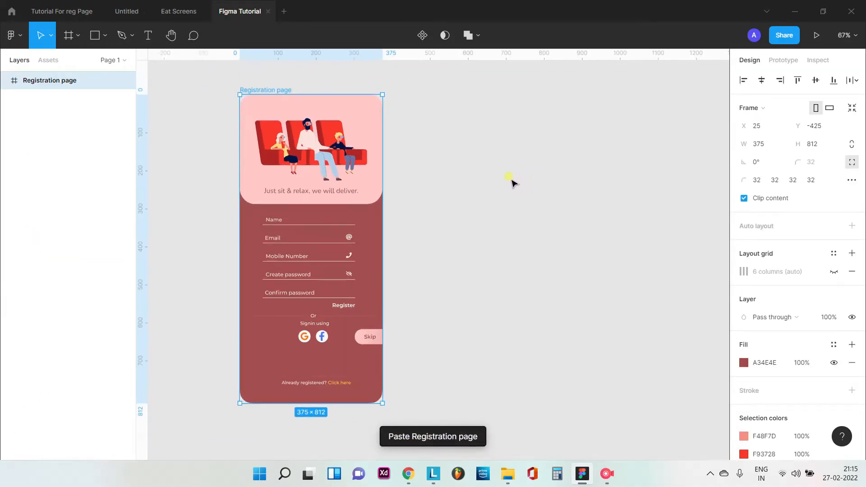
{"action": "left_click", "coordinate": [469, 175]}
{"action": "left_click", "coordinate": [279, 96]}
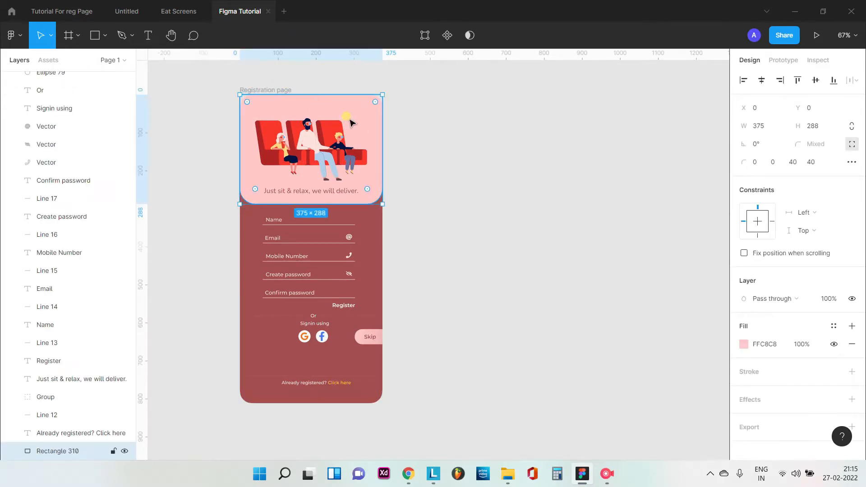
{"action": "left_click_drag", "start_coordinate": [352, 123], "coordinate": [315, 124]}
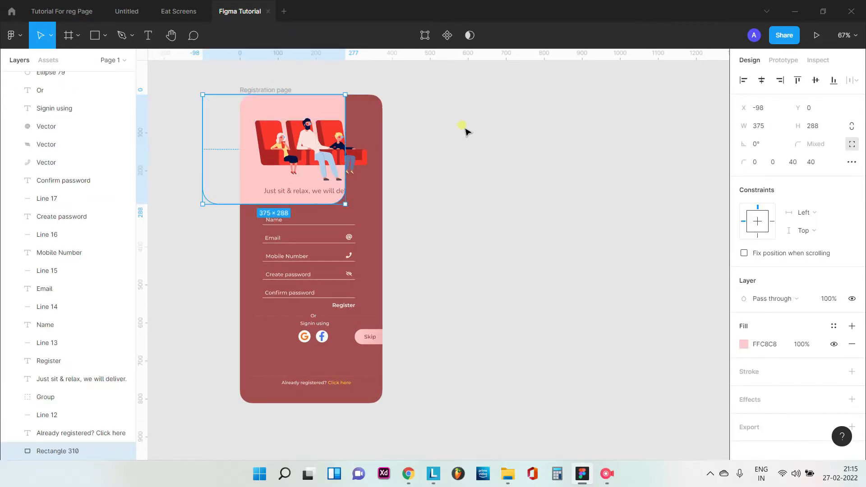
{"action": "key", "text": "ctrl+z"}
{"action": "left_click", "coordinate": [401, 141]}
Add a blank iPhone 11 Pro / X frame (375 × 812) beside the Registration page.
{"action": "scroll", "coordinate": [404, 144], "scroll_direction": "right", "scroll_amount": 4}
{"action": "scroll", "coordinate": [406, 148], "scroll_direction": "left", "scroll_amount": 1}
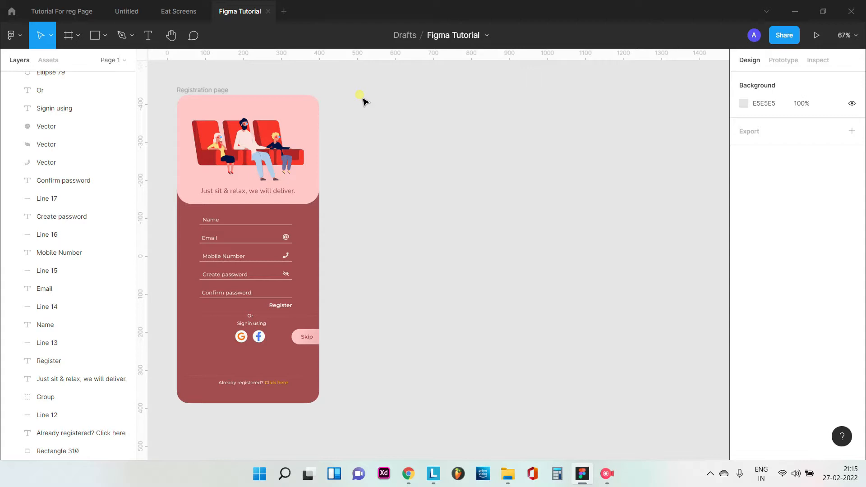
{"action": "left_click", "coordinate": [77, 36]}
{"action": "left_click", "coordinate": [81, 61]}
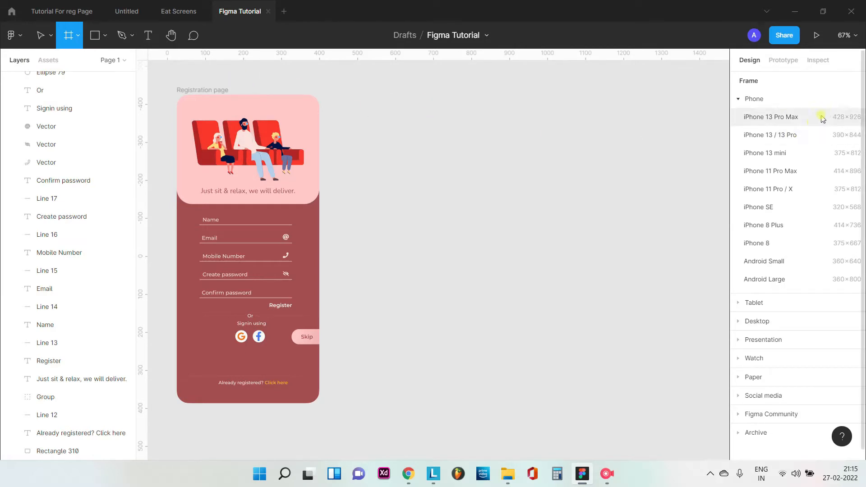
{"action": "left_click", "coordinate": [68, 33]}
{"action": "scroll", "coordinate": [794, 397], "scroll_direction": "down", "scroll_amount": 1}
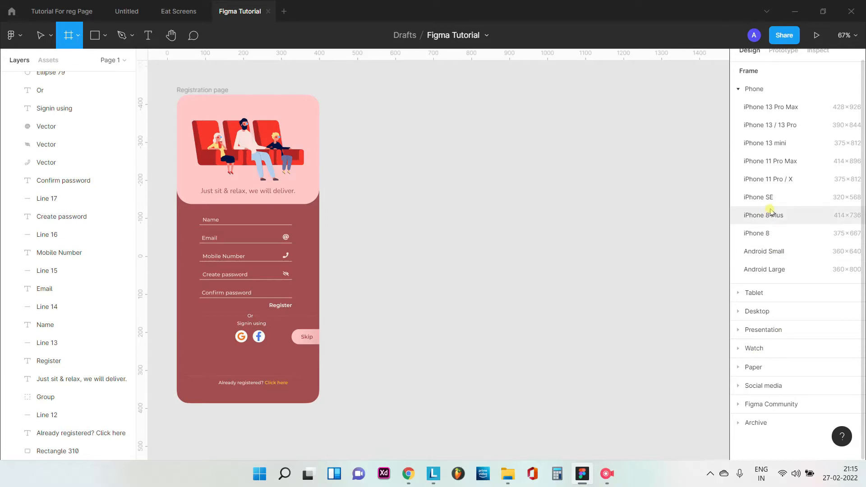
{"action": "left_click", "coordinate": [779, 181]}
{"action": "left_click", "coordinate": [586, 102]}
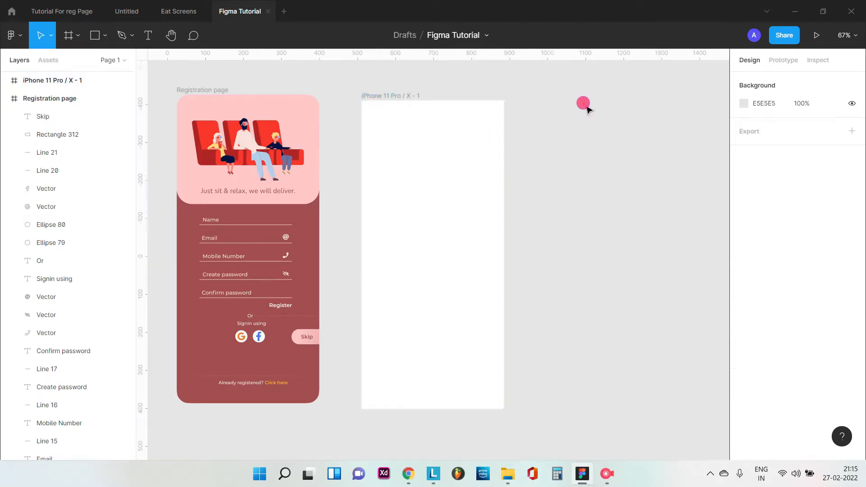
Examine the Registration page's form fields, from Name to Confirm password, as reference for the blank iPhone frame.
{"action": "scroll", "coordinate": [548, 153], "scroll_direction": "down", "scroll_amount": 1}
{"action": "left_click", "coordinate": [460, 163]}
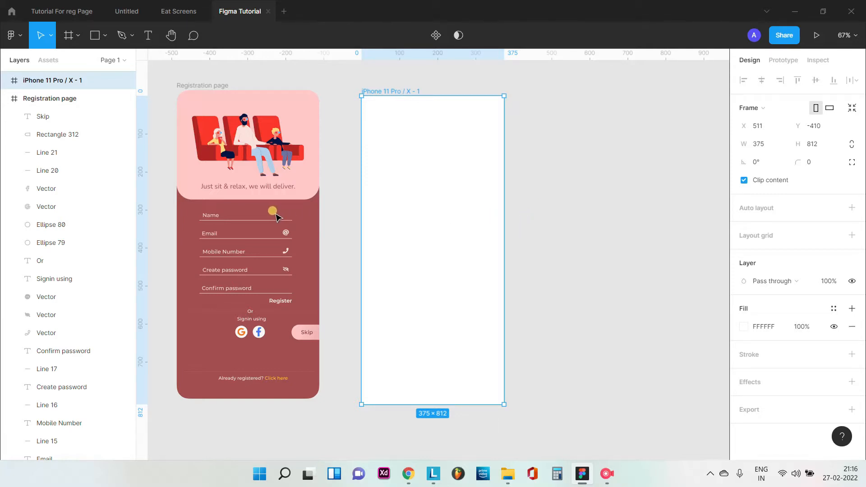
{"action": "scroll", "coordinate": [194, 243], "scroll_direction": "up", "scroll_amount": 5}
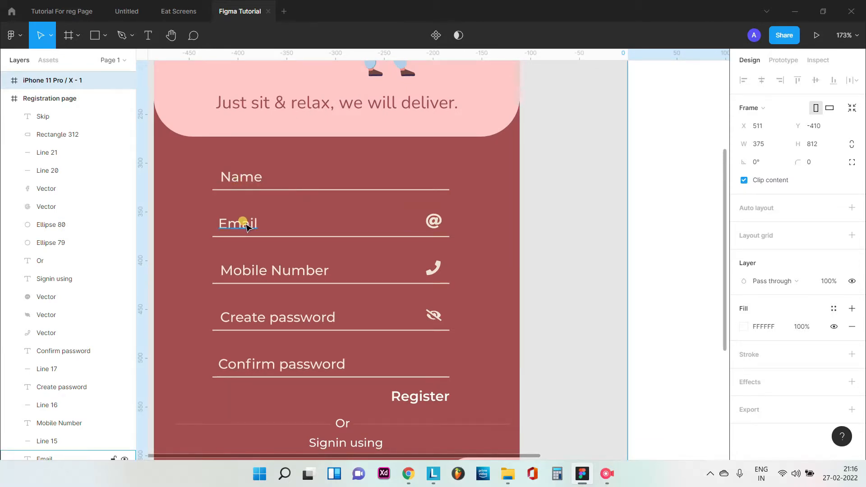
{"action": "scroll", "coordinate": [296, 231], "scroll_direction": "down", "scroll_amount": 3}
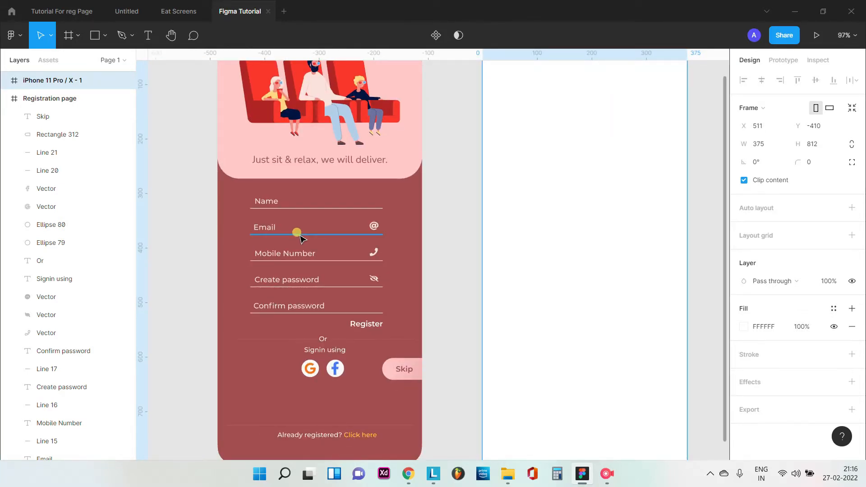
{"action": "scroll", "coordinate": [300, 238], "scroll_direction": "down", "scroll_amount": 2}
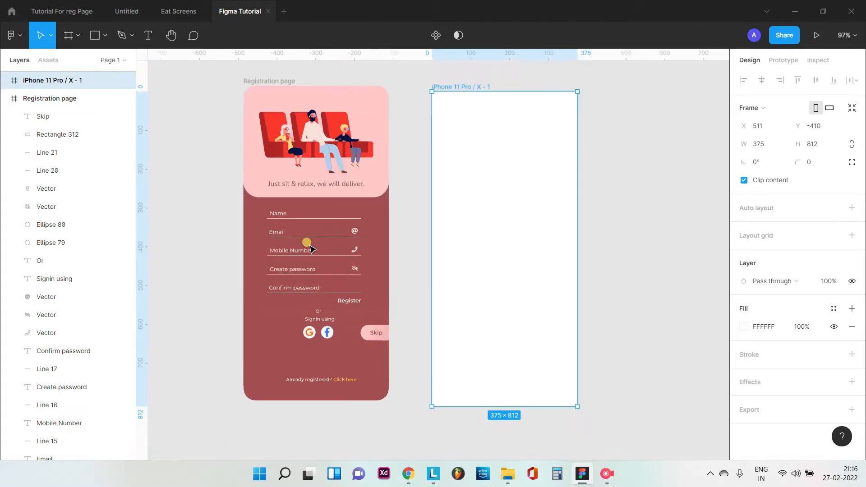
{"action": "left_click", "coordinate": [634, 140]}
{"action": "scroll", "coordinate": [543, 130], "scroll_direction": "right", "scroll_amount": 2}
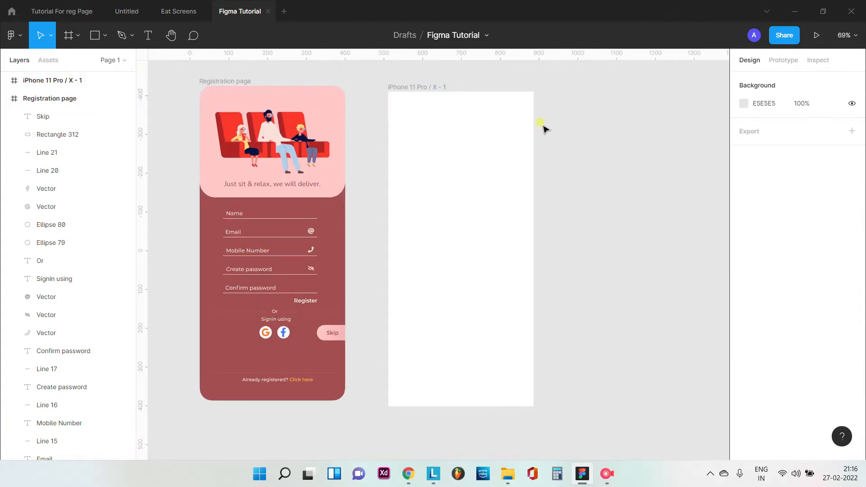
Add a layout grid to the blank iPhone 11 Pro / X frame and change its type to Columns.
{"action": "left_click", "coordinate": [405, 88]}
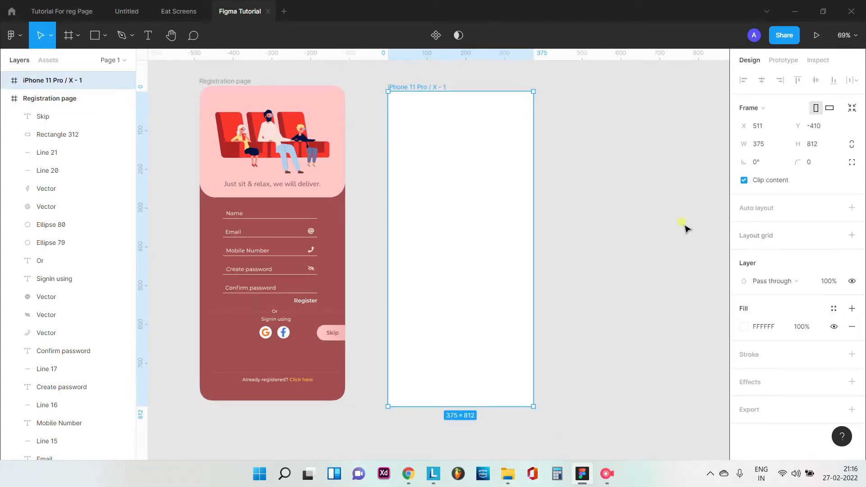
{"action": "left_click", "coordinate": [755, 239]}
{"action": "left_click", "coordinate": [747, 254]}
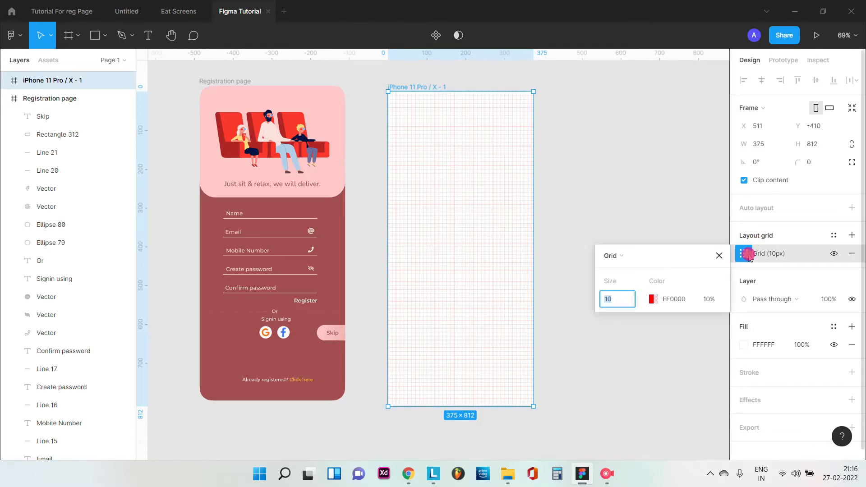
{"action": "left_click", "coordinate": [632, 256]}
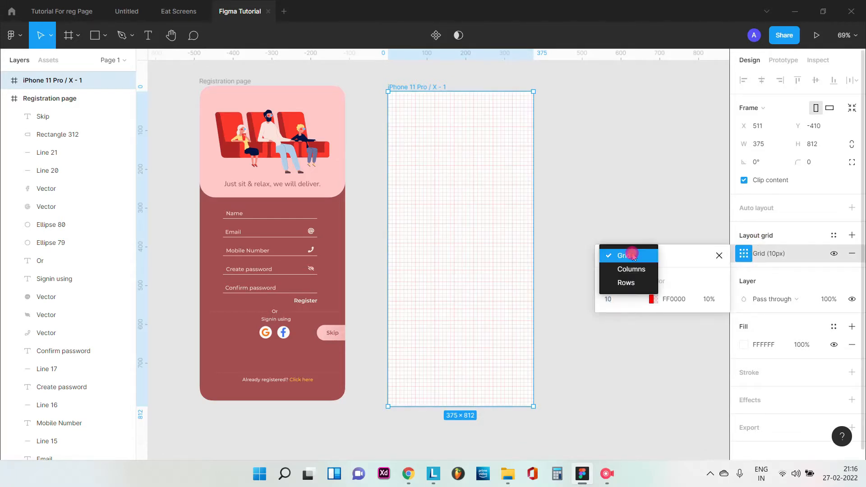
{"action": "left_click", "coordinate": [632, 269]}
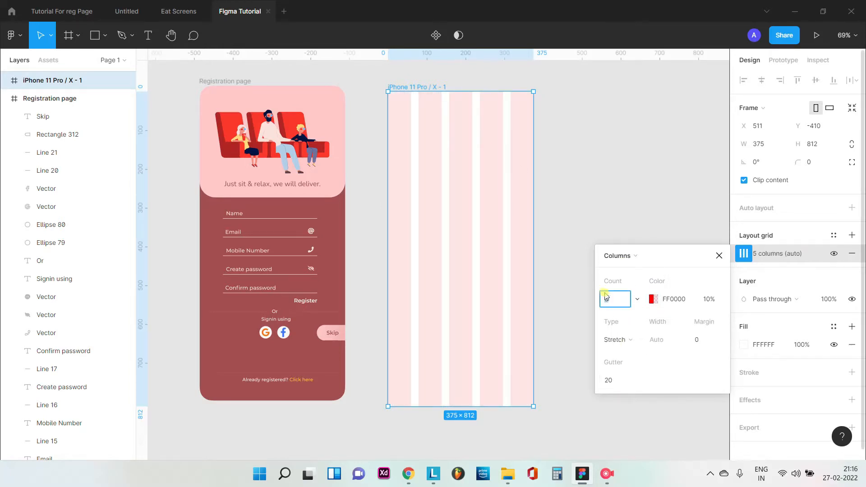
Set the margin of the iPhone frame's column grid to 12.
{"action": "left_click", "coordinate": [702, 342]}
{"action": "type", "text": "1"}
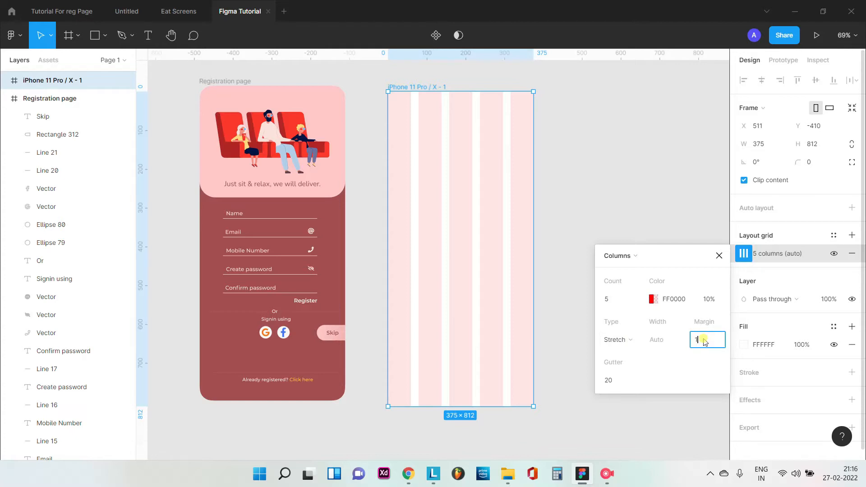
{"action": "type", "text": "2"}
{"action": "key", "text": "Return"}
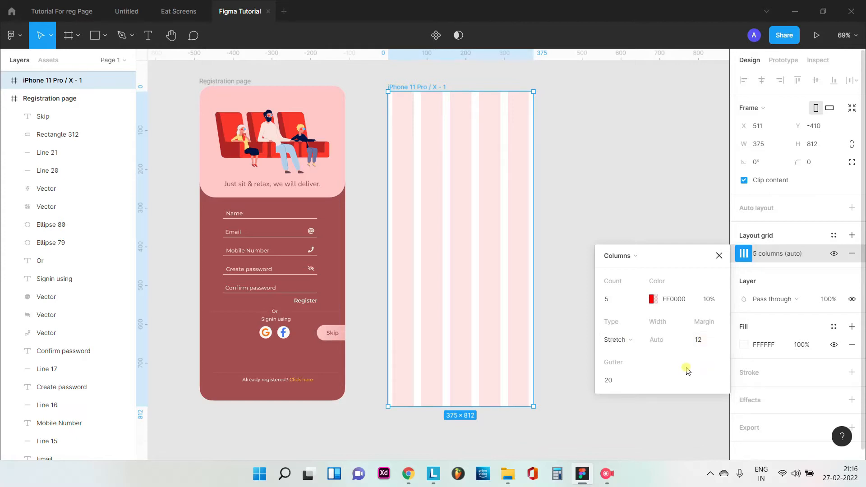
Try a gutter of 15 and a count of 10 on the iPhone frame's column grid.
{"action": "scroll", "coordinate": [441, 189], "scroll_direction": "up", "scroll_amount": 5}
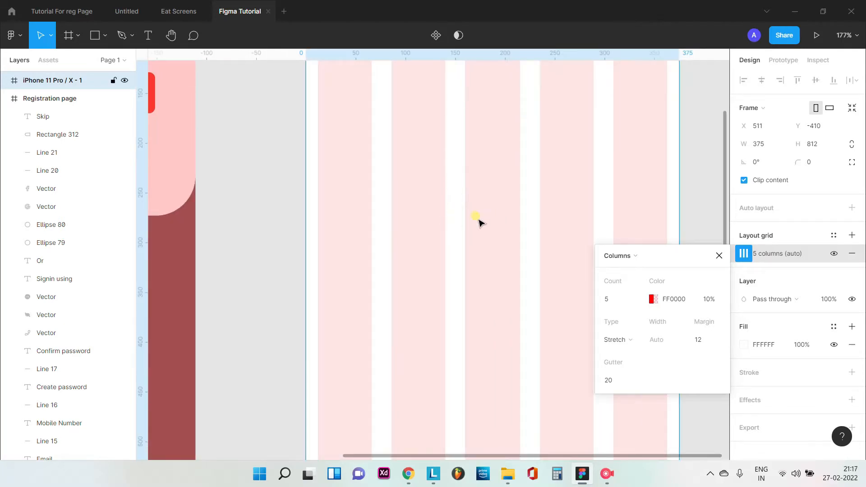
{"action": "scroll", "coordinate": [456, 226], "scroll_direction": "down", "scroll_amount": 3}
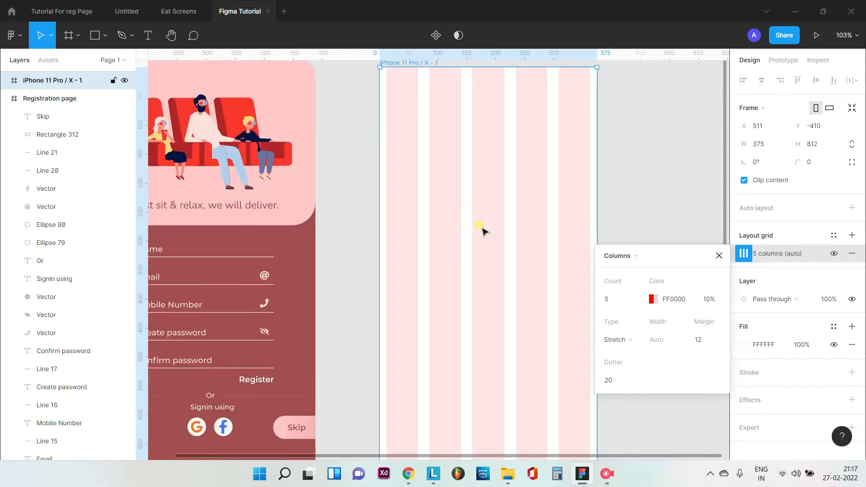
{"action": "left_click", "coordinate": [622, 381]}
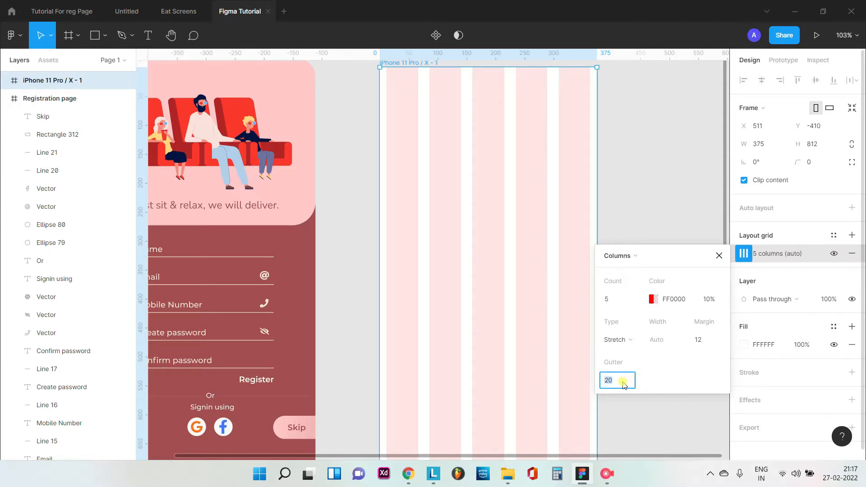
{"action": "key", "text": "Return"}
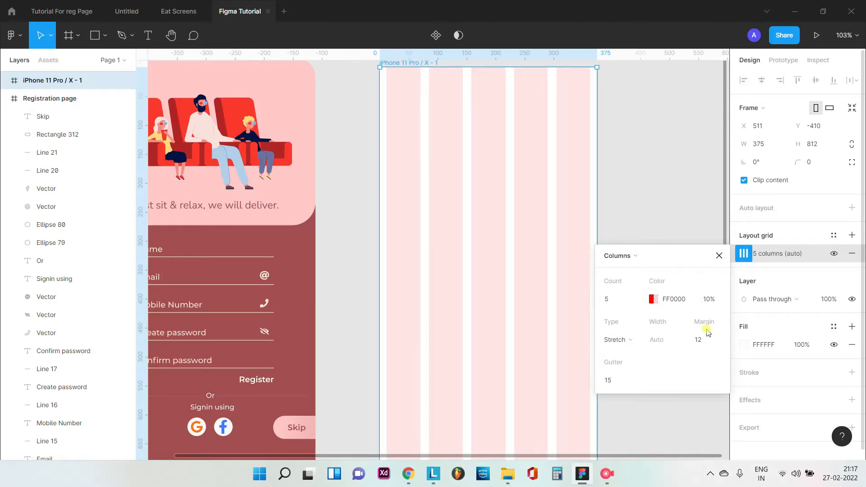
{"action": "left_click", "coordinate": [613, 301]}
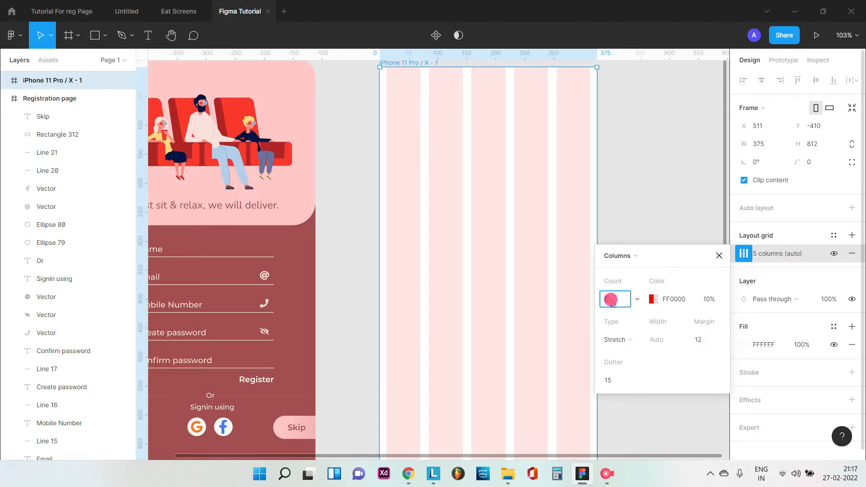
{"action": "type", "text": "10"}
{"action": "key", "text": "Return"}
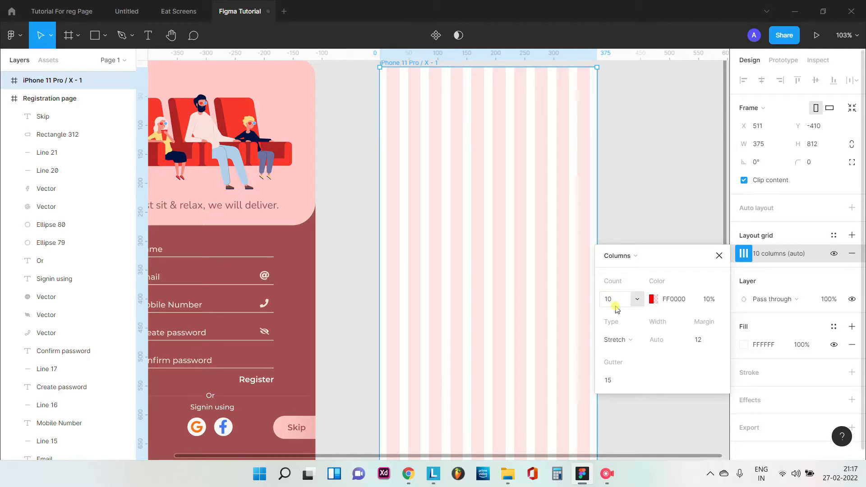
Set the column grid's count to 8 and its gutter to 8, and close the grid settings.
{"action": "left_click", "coordinate": [618, 303]}
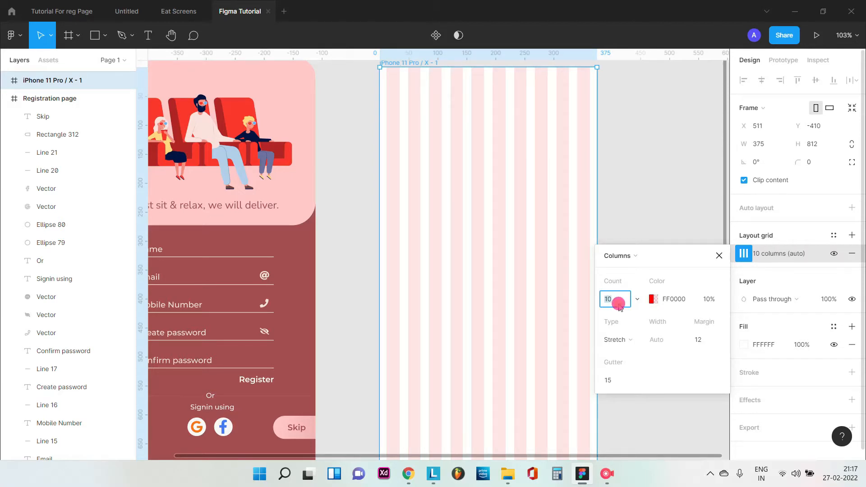
{"action": "key", "text": "Return"}
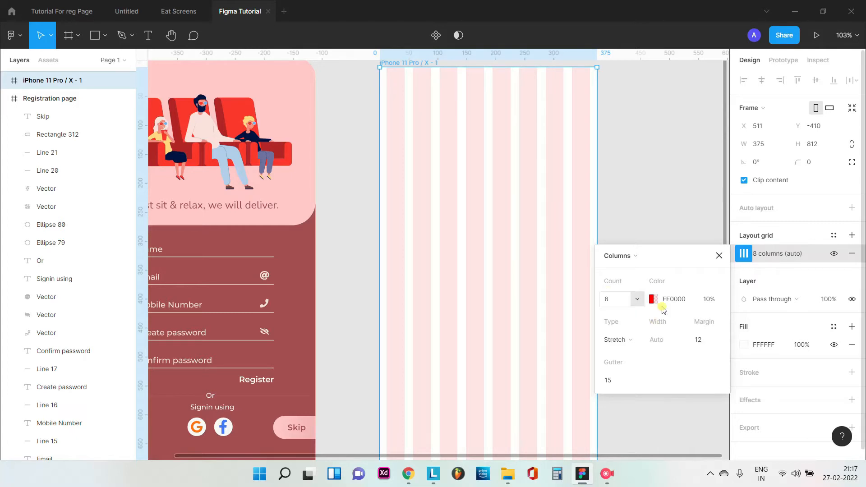
{"action": "left_click", "coordinate": [616, 383]}
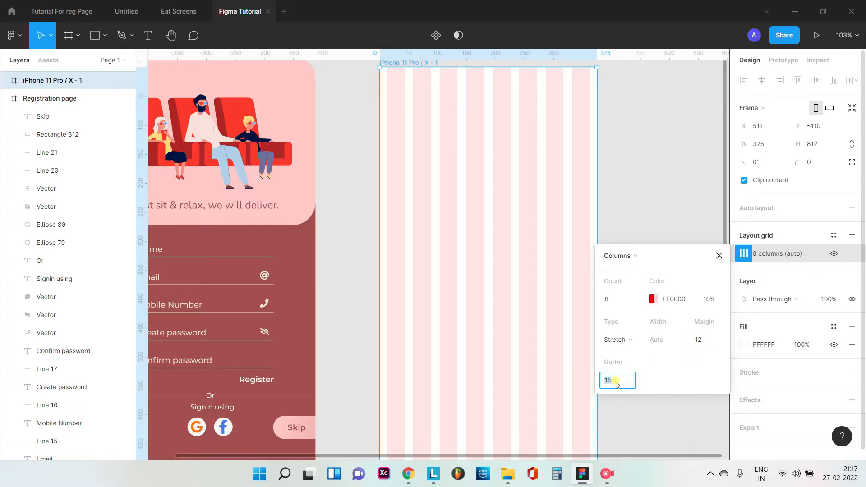
{"action": "key", "text": "Return"}
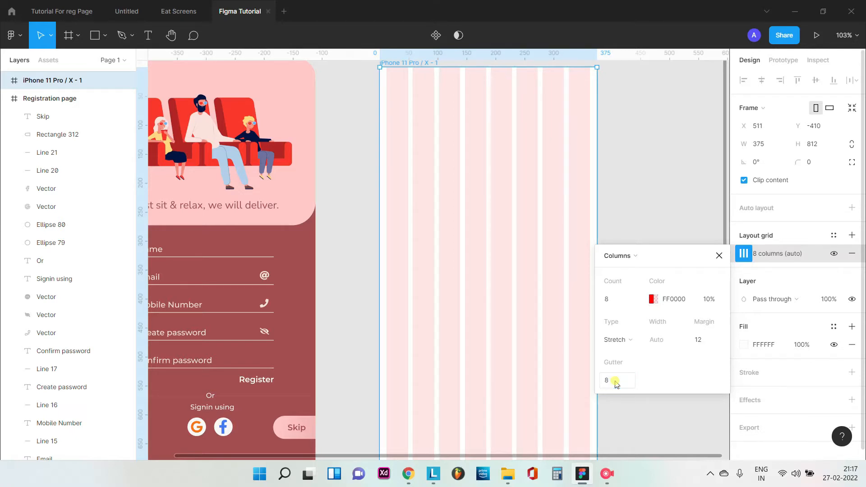
{"action": "left_click", "coordinate": [719, 255]}
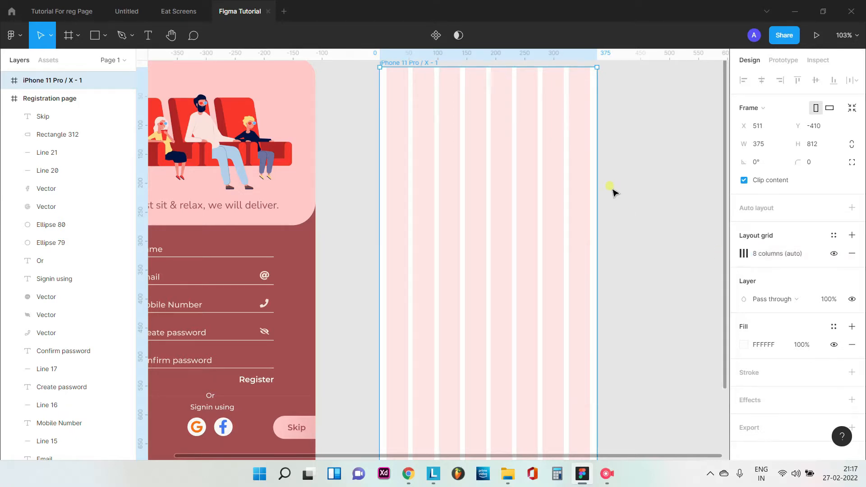
Hide the column layout grid on the iPhone 11 Pro / X frame, keeping its settings.
{"action": "left_click", "coordinate": [617, 185]}
{"action": "scroll", "coordinate": [603, 161], "scroll_direction": "down", "scroll_amount": 3}
{"action": "scroll", "coordinate": [520, 193], "scroll_direction": "up", "scroll_amount": 2}
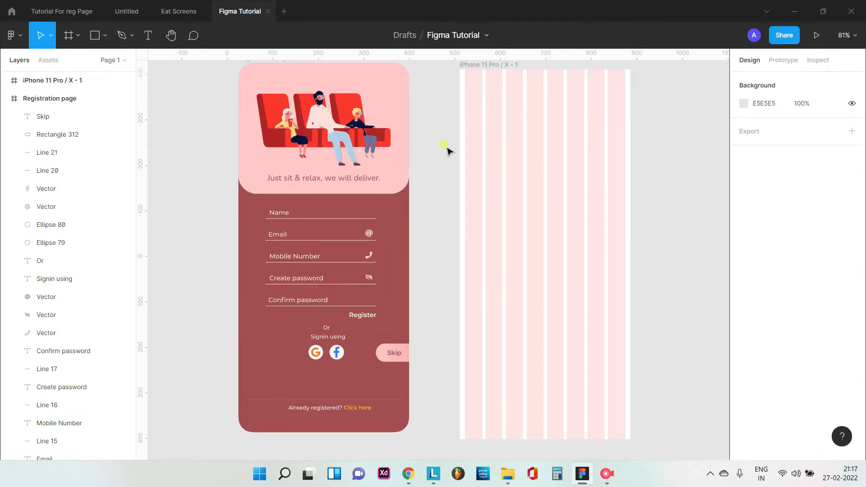
{"action": "scroll", "coordinate": [445, 145], "scroll_direction": "down", "scroll_amount": 1}
{"action": "scroll", "coordinate": [481, 140], "scroll_direction": "up", "scroll_amount": 1}
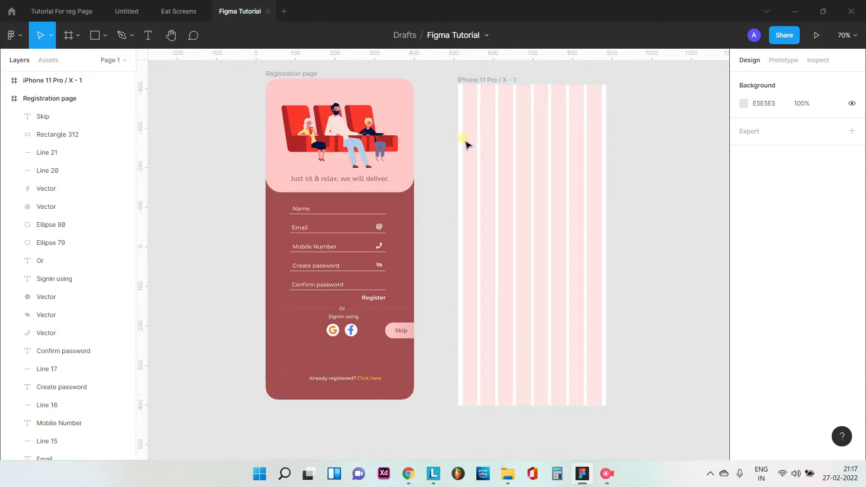
{"action": "left_click", "coordinate": [492, 81]}
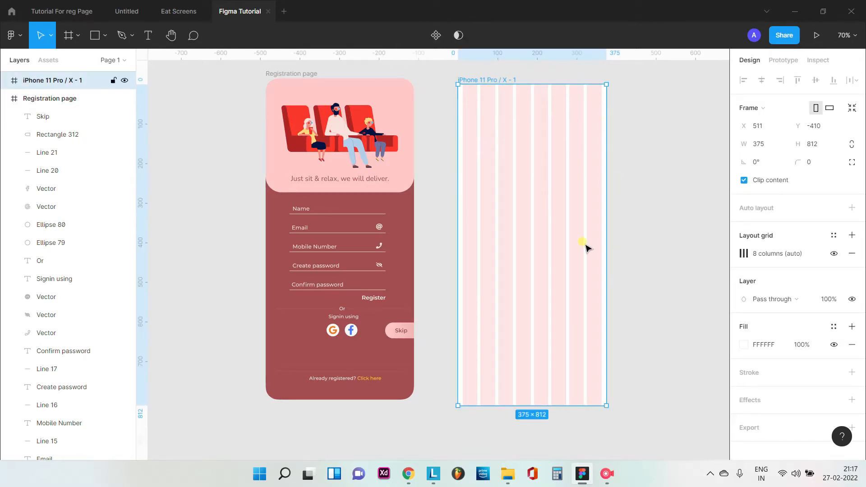
{"action": "left_click", "coordinate": [834, 253]}
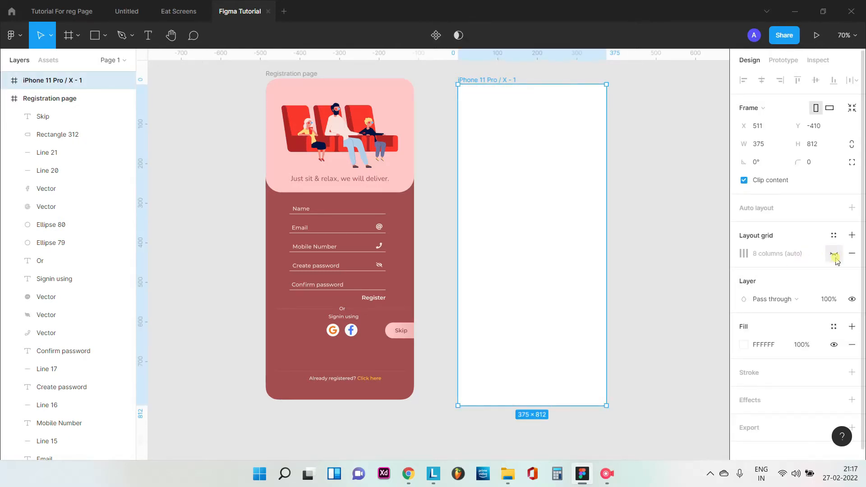
{"action": "left_click", "coordinate": [834, 254]}
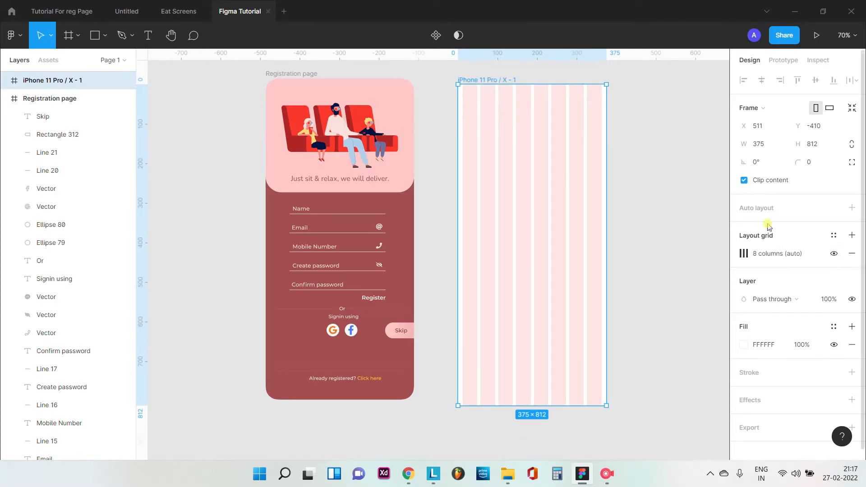
{"action": "left_click", "coordinate": [834, 255]}
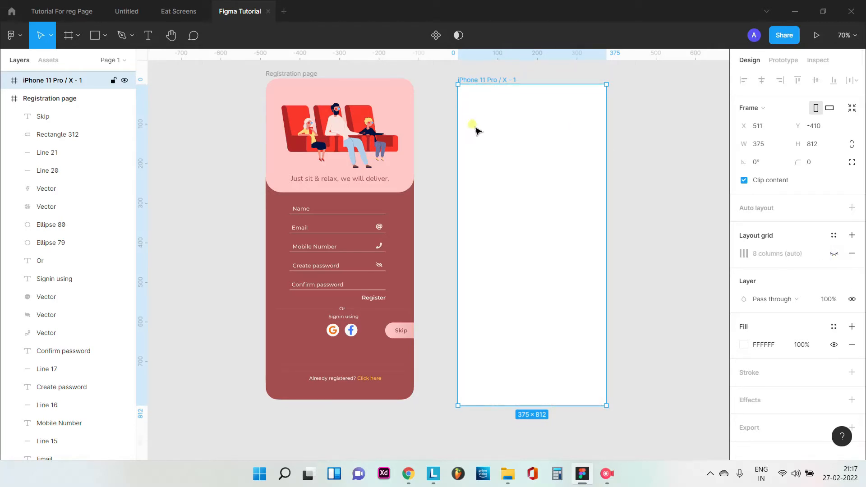
Inspect the Registration page's background and its pink header rectangle as reference for the blank frame.
{"action": "scroll", "coordinate": [420, 134], "scroll_direction": "up", "scroll_amount": 1}
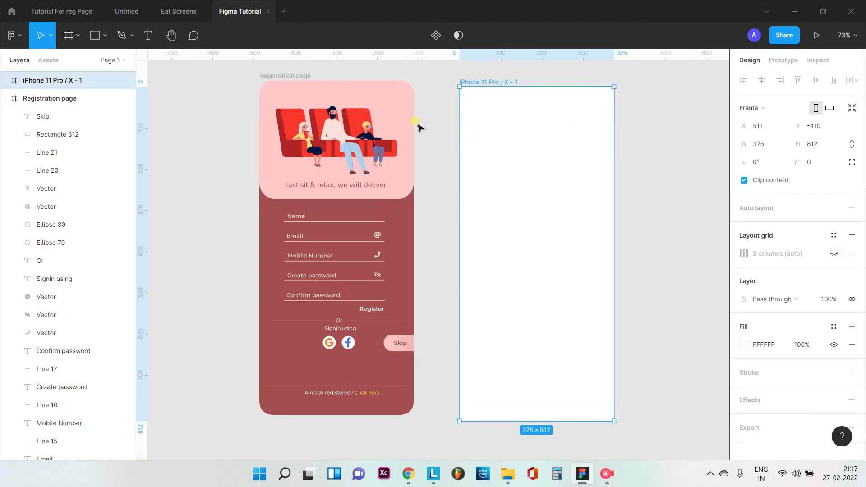
{"action": "scroll", "coordinate": [530, 131], "scroll_direction": "right", "scroll_amount": 2}
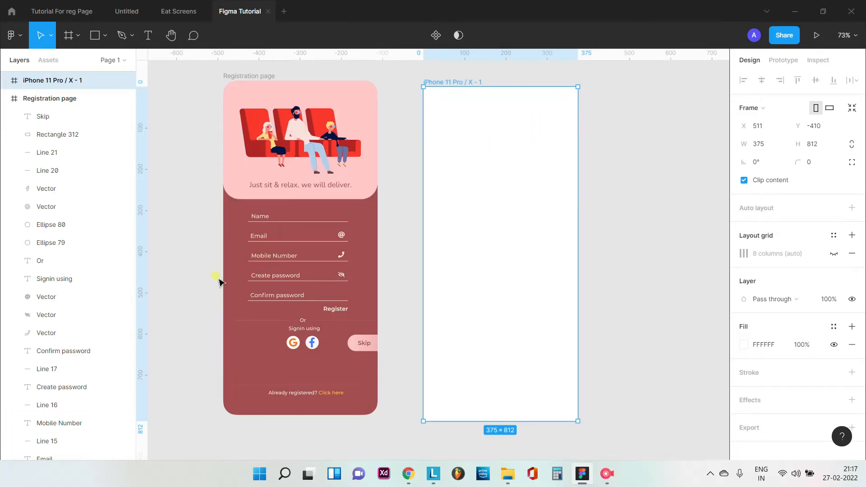
{"action": "scroll", "coordinate": [218, 279], "scroll_direction": "up", "scroll_amount": 2}
{"action": "left_click", "coordinate": [229, 223]}
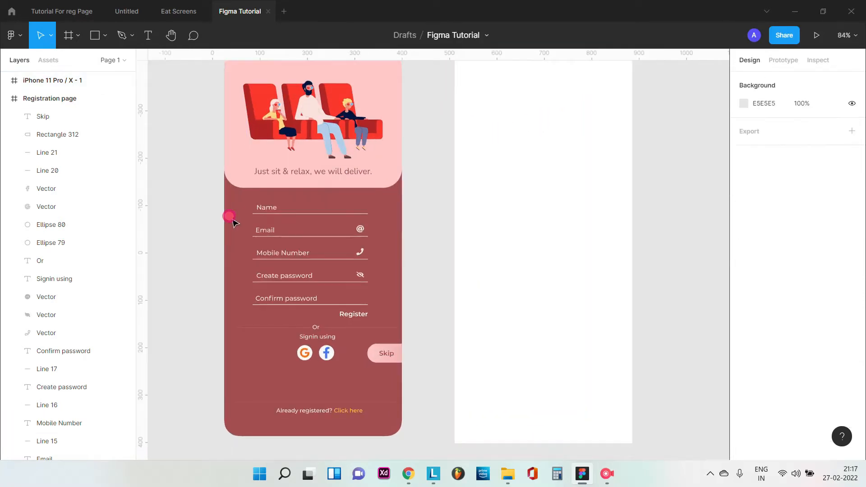
{"action": "left_click", "coordinate": [224, 139]}
{"action": "scroll", "coordinate": [221, 149], "scroll_direction": "down", "scroll_amount": 4}
{"action": "scroll", "coordinate": [207, 171], "scroll_direction": "up", "scroll_amount": 2}
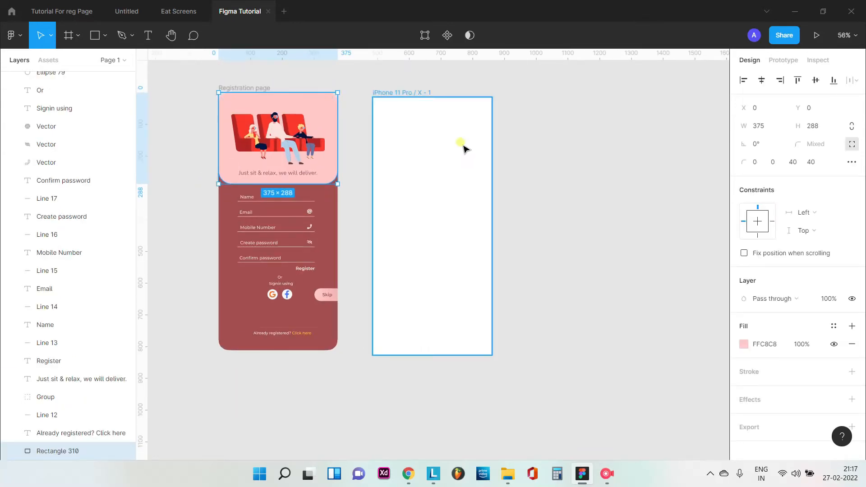
{"action": "left_click", "coordinate": [451, 84]}
Draw an ellipse of about 70 × 76 on the empty canvas to the right of the iPhone frame.
{"action": "left_click", "coordinate": [104, 35]}
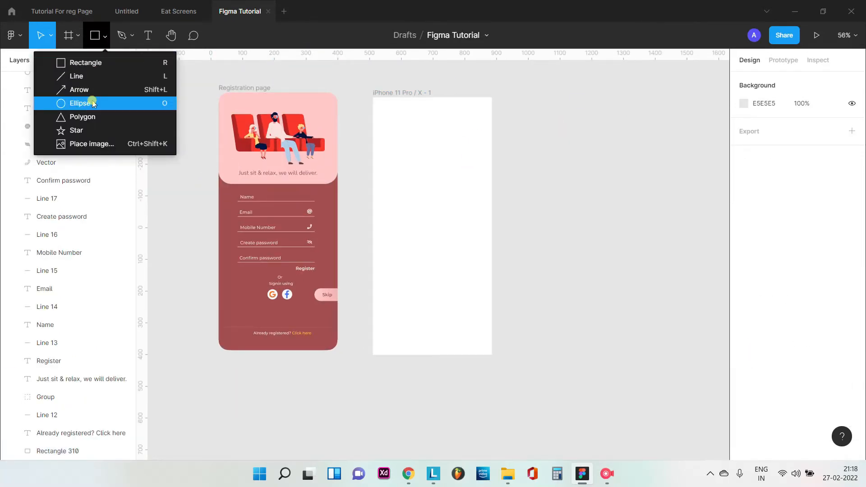
{"action": "left_click", "coordinate": [94, 35]}
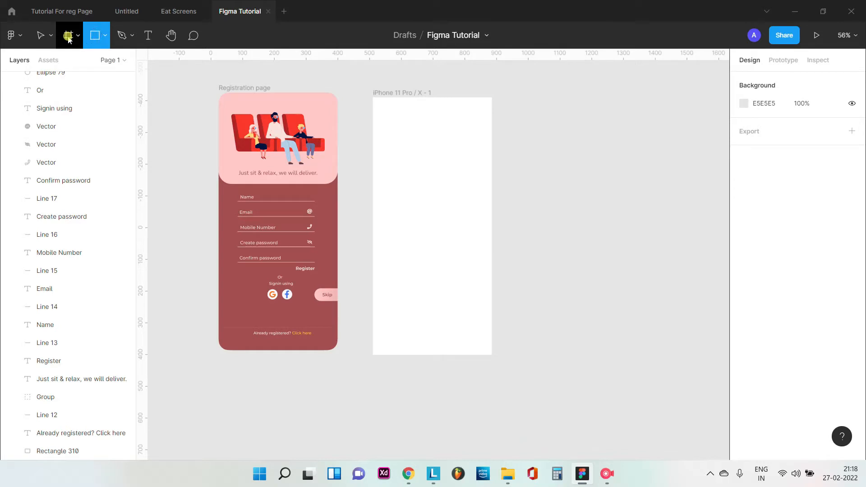
{"action": "left_click", "coordinate": [101, 40]}
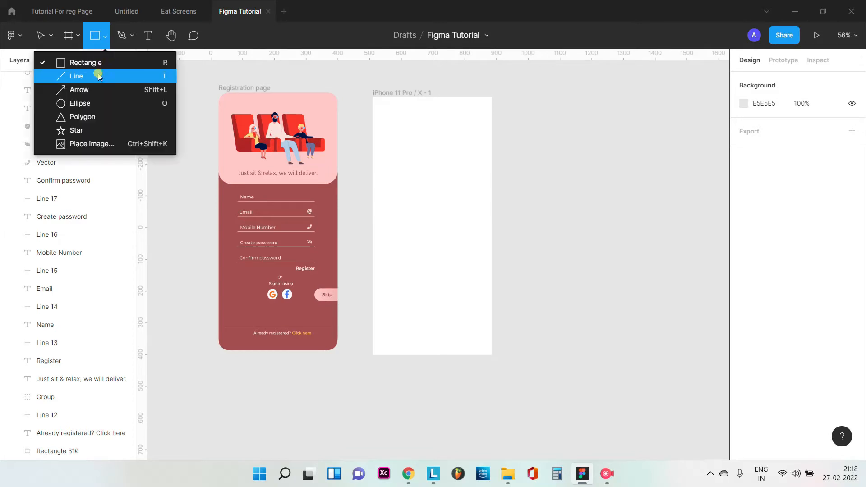
{"action": "left_click", "coordinate": [92, 104]}
{"action": "left_click_drag", "start_coordinate": [567, 102], "coordinate": [580, 144]}
Duplicate the grey ellipse and place the copy directly below the original.
{"action": "left_click", "coordinate": [582, 118]}
{"action": "key", "text": "ctrl+c"}
{"action": "key", "text": "ctrl+v"}
{"action": "left_click", "coordinate": [599, 146]}
Fill the upper ellipse with the dark red A34E4E sampled from the Registration page background.
{"action": "left_click", "coordinate": [579, 116]}
{"action": "left_click", "coordinate": [744, 235]}
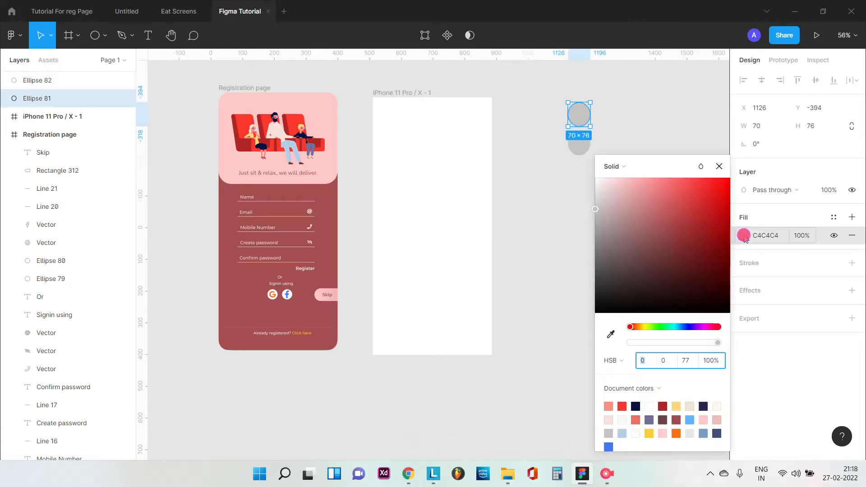
{"action": "left_click", "coordinate": [719, 165]}
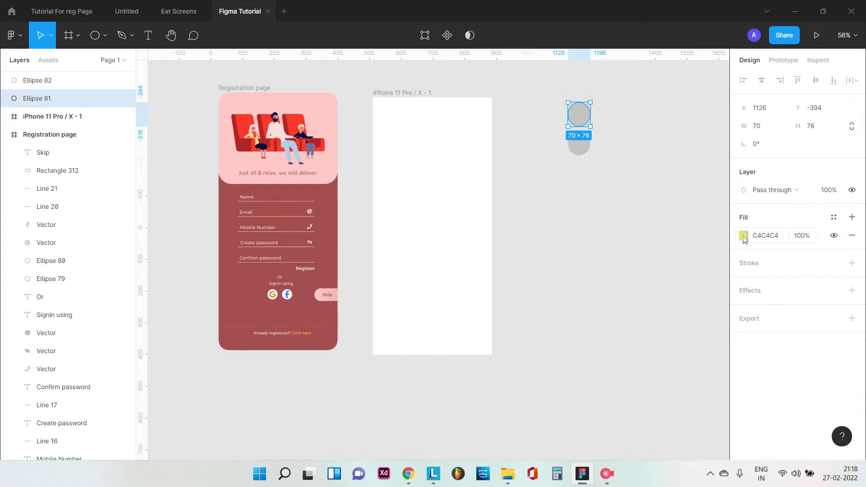
{"action": "left_click", "coordinate": [743, 235]}
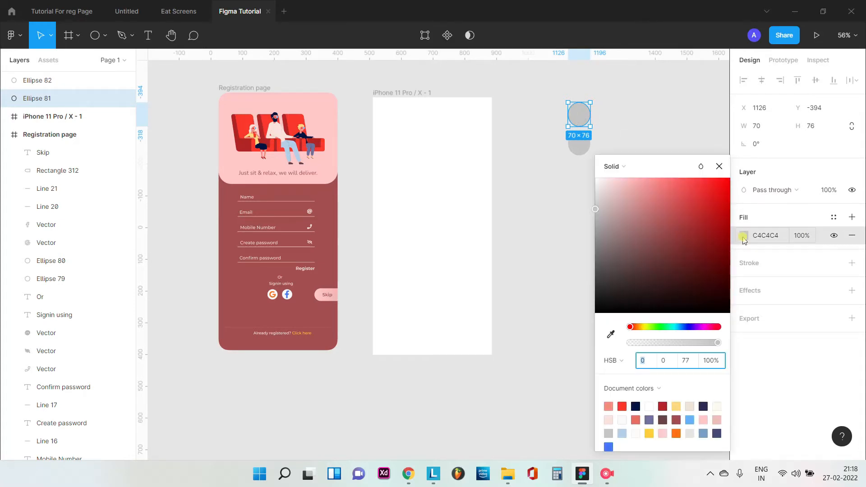
{"action": "left_click", "coordinate": [612, 335]}
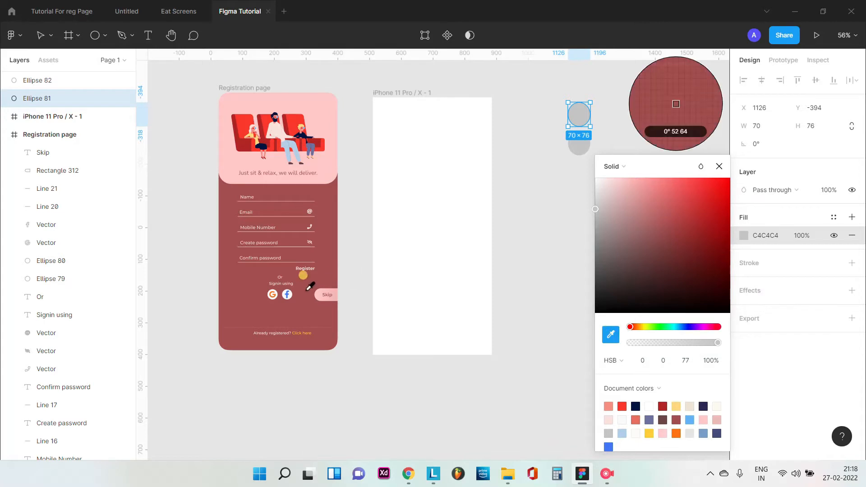
{"action": "left_click", "coordinate": [237, 296]}
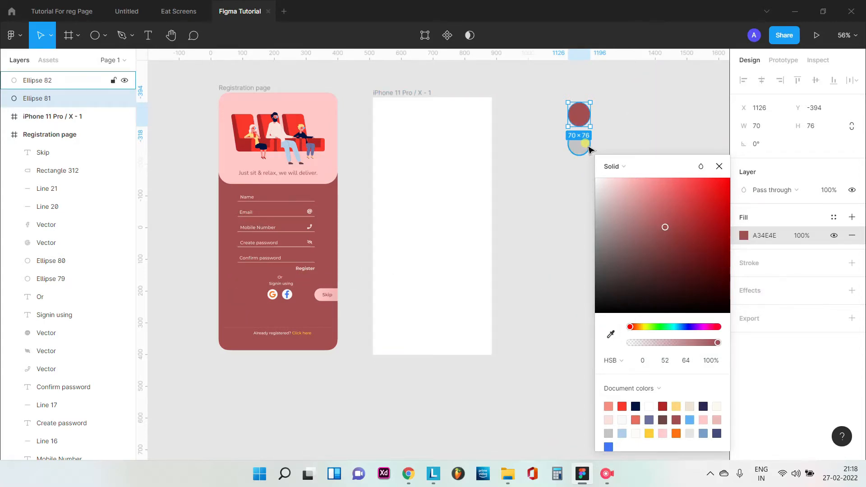
Fill the lower ellipse with the light pink FFC8C8 sampled from the Registration page's header rectangle.
{"action": "left_click", "coordinate": [586, 148]}
{"action": "left_click", "coordinate": [744, 235]}
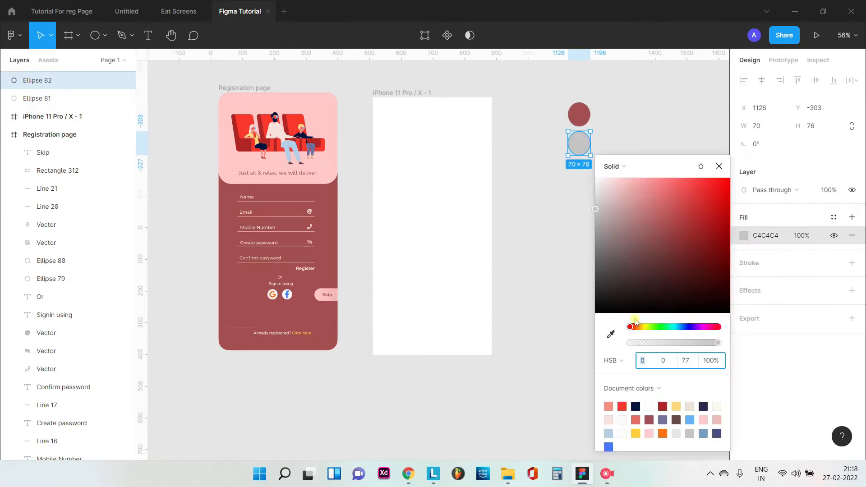
{"action": "left_click", "coordinate": [612, 335]}
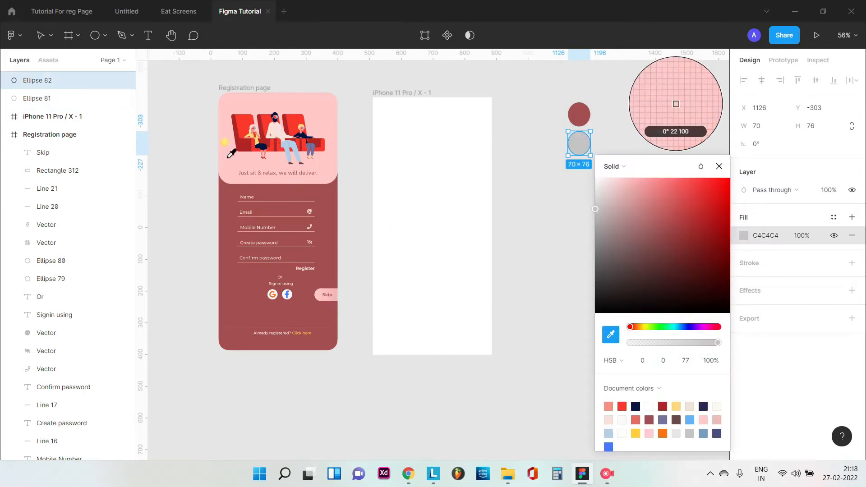
{"action": "left_click", "coordinate": [225, 142]}
{"action": "left_click", "coordinate": [526, 123]}
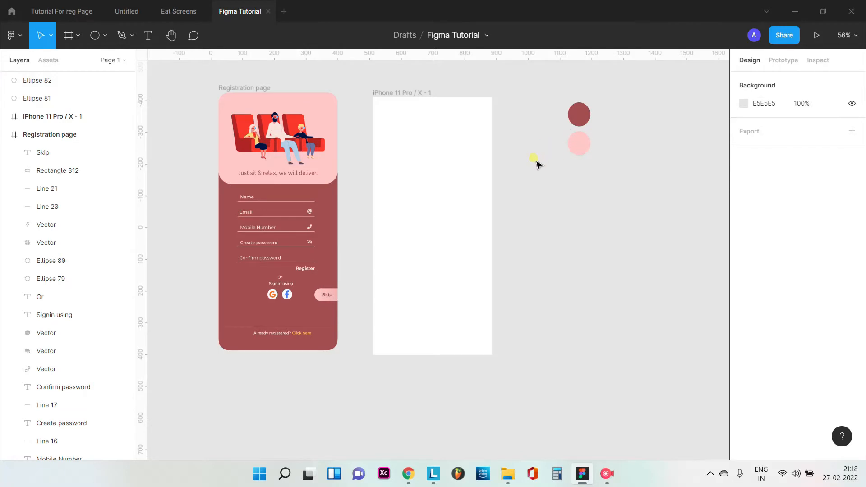
Move the dark red and pink ellipses side by side above the iPhone 11 Pro / X frame.
{"action": "scroll", "coordinate": [451, 176], "scroll_direction": "up", "scroll_amount": 1}
{"action": "scroll", "coordinate": [389, 185], "scroll_direction": "up", "scroll_amount": 1}
{"action": "left_click_drag", "start_coordinate": [604, 125], "coordinate": [445, 76]}
{"action": "left_click_drag", "start_coordinate": [614, 155], "coordinate": [483, 80]}
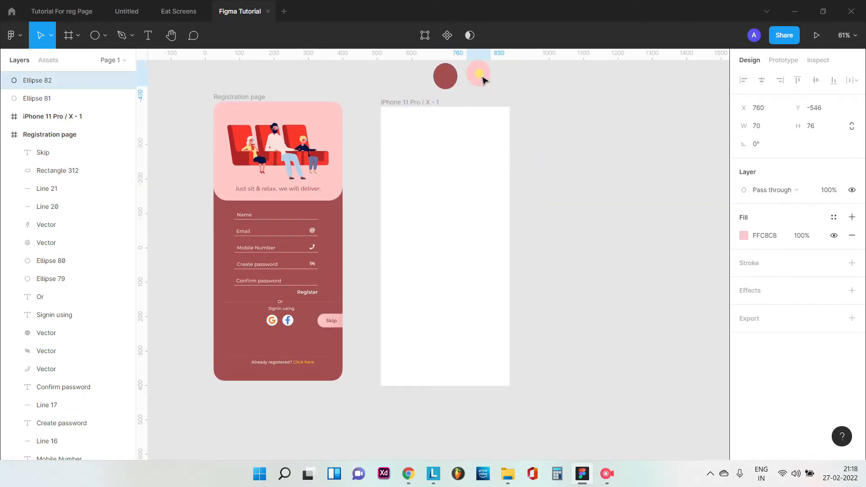
{"action": "left_click", "coordinate": [462, 78]}
{"action": "left_click", "coordinate": [444, 76]}
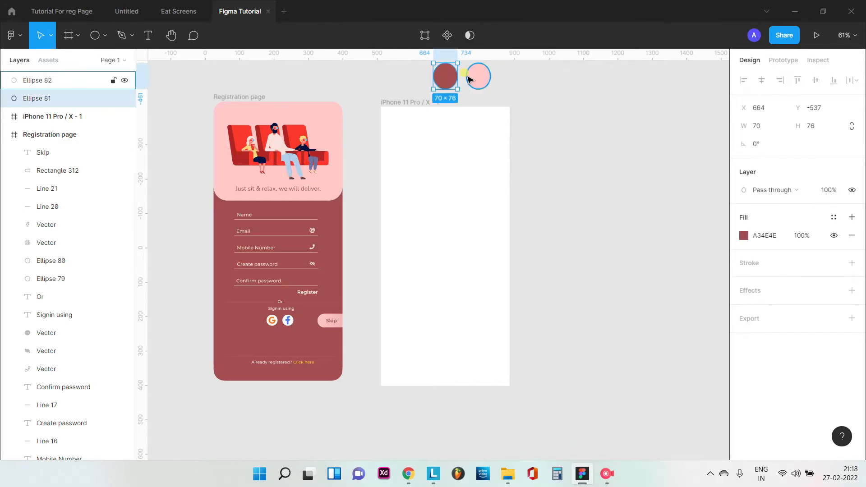
{"action": "left_click", "coordinate": [562, 100]}
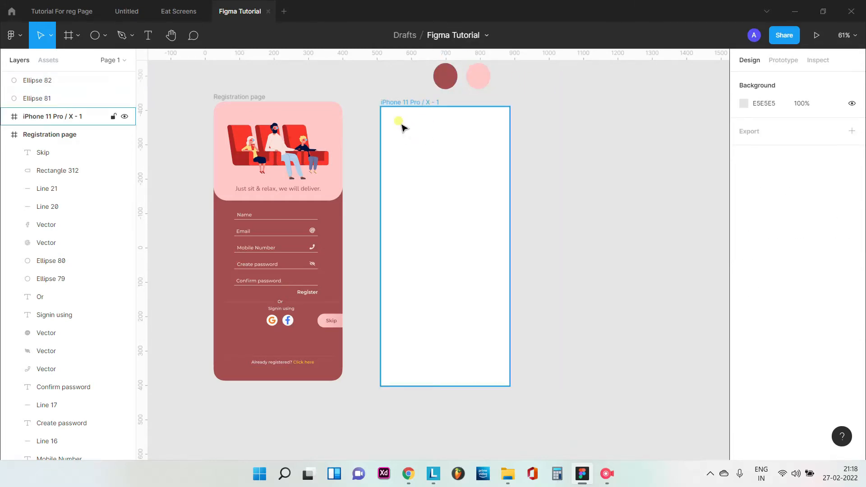
{"action": "left_click", "coordinate": [391, 101]}
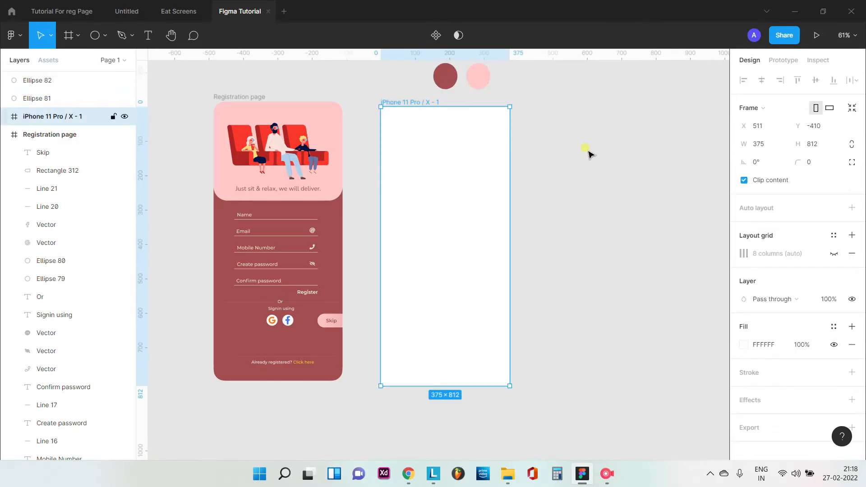
{"action": "scroll", "coordinate": [765, 306], "scroll_direction": "down", "scroll_amount": 1}
{"action": "scroll", "coordinate": [707, 268], "scroll_direction": "down", "scroll_amount": 2}
{"action": "scroll", "coordinate": [623, 239], "scroll_direction": "up", "scroll_amount": 2}
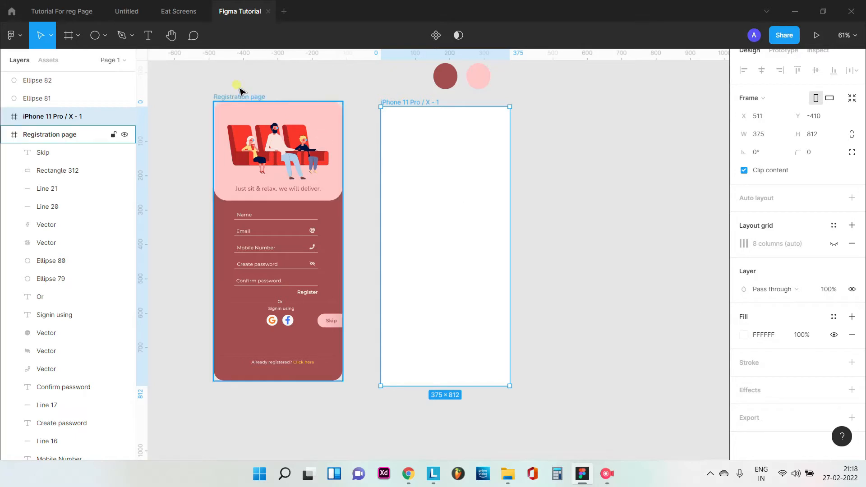
{"action": "left_click", "coordinate": [743, 334]}
{"action": "left_click", "coordinate": [610, 335]}
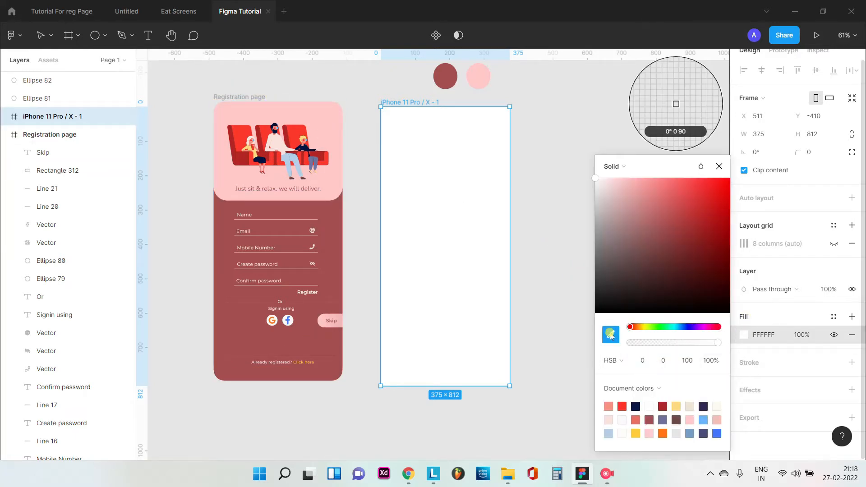
{"action": "left_click", "coordinate": [719, 166]}
{"action": "key", "text": "Escape"}
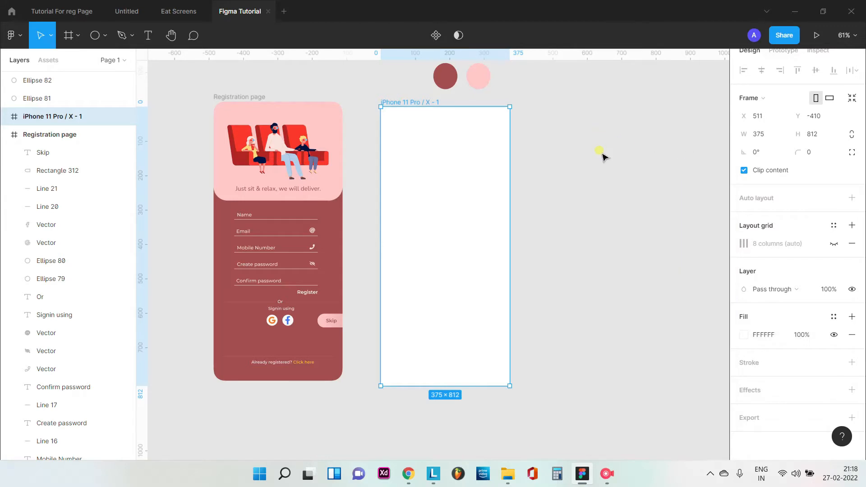
{"action": "left_click", "coordinate": [601, 154]}
{"action": "left_click", "coordinate": [403, 103]}
{"action": "left_click", "coordinate": [561, 116]}
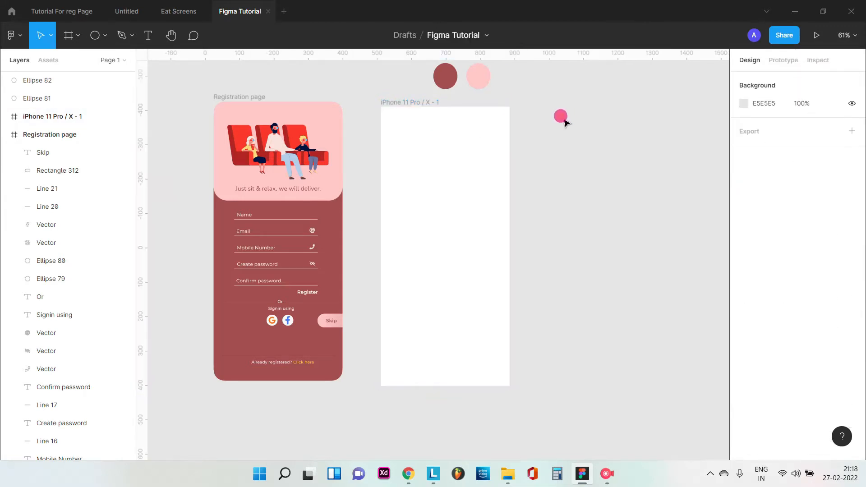
Fill the iPhone 11 Pro / X frame with the dark red A34E4E sampled from the swatch above it.
{"action": "left_click", "coordinate": [433, 102]}
{"action": "scroll", "coordinate": [783, 255], "scroll_direction": "down", "scroll_amount": 1}
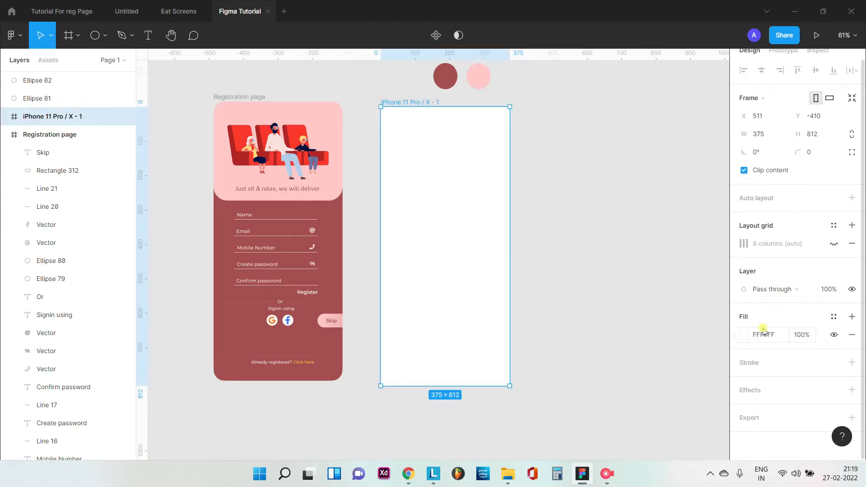
{"action": "left_click", "coordinate": [744, 337]}
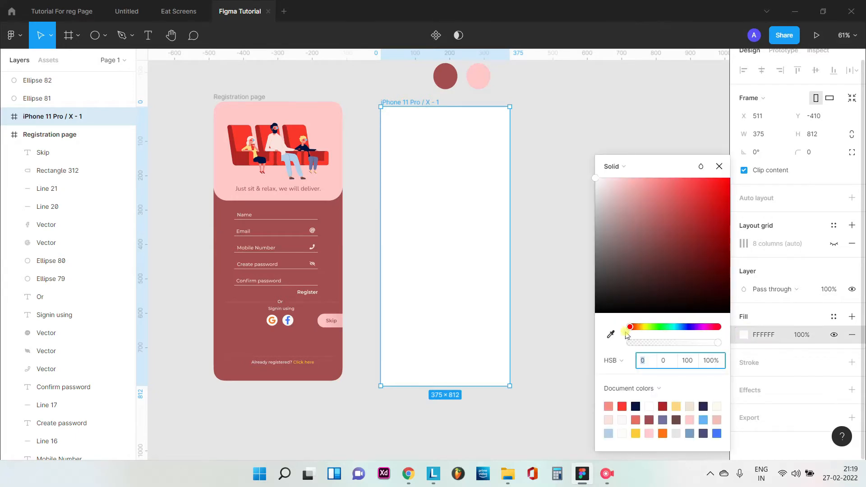
{"action": "left_click", "coordinate": [611, 334]}
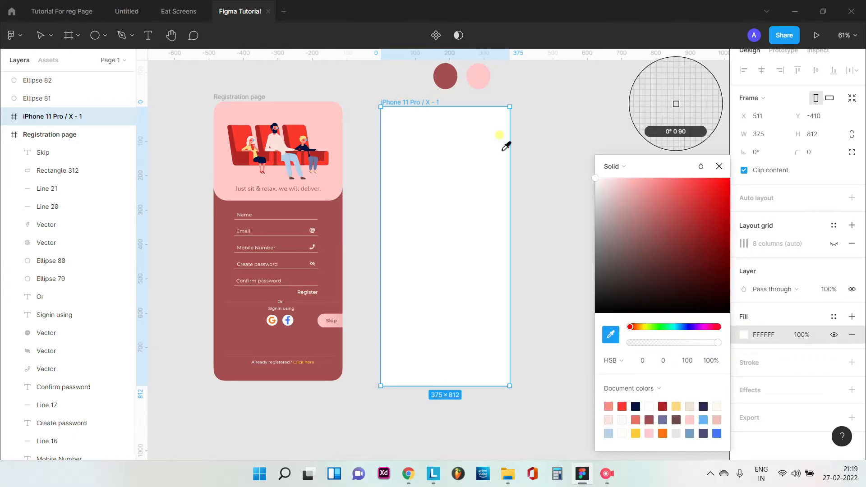
{"action": "left_click", "coordinate": [448, 73]}
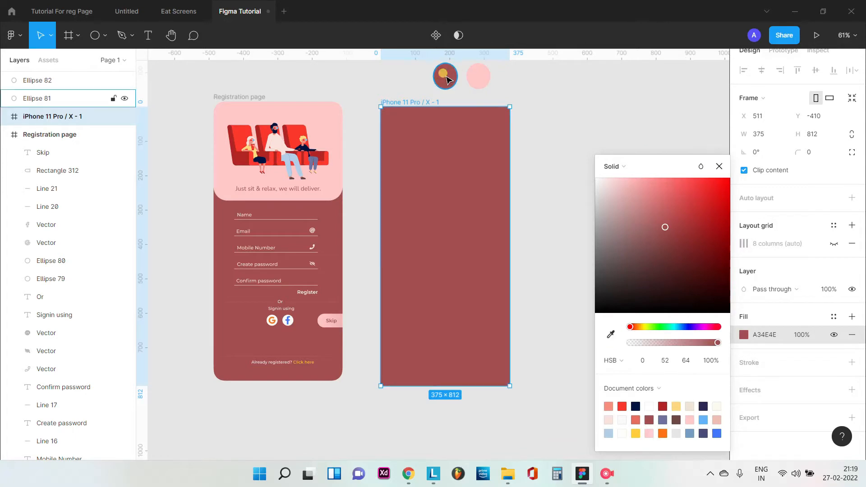
{"action": "left_click", "coordinate": [574, 116]}
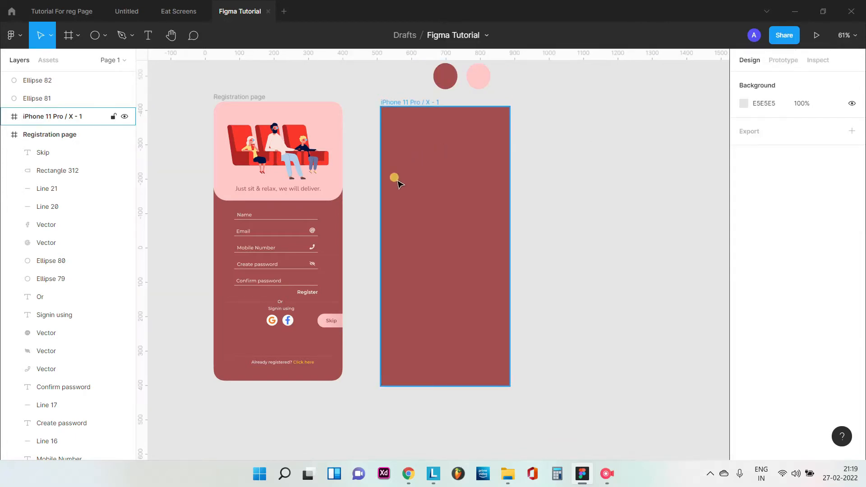
Examine the shapes that make up the Registration page: the pink header, the Skip button and the Google and Facebook circles.
{"action": "scroll", "coordinate": [276, 222], "scroll_direction": "up", "scroll_amount": 2}
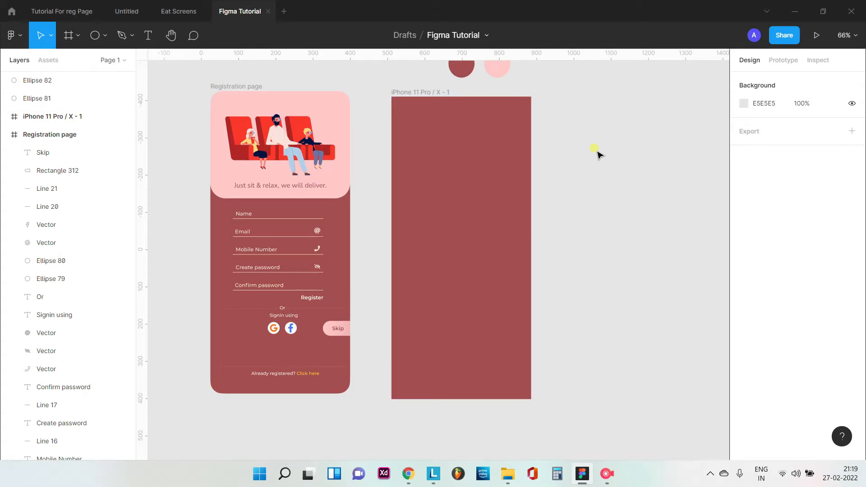
{"action": "left_click", "coordinate": [228, 100]}
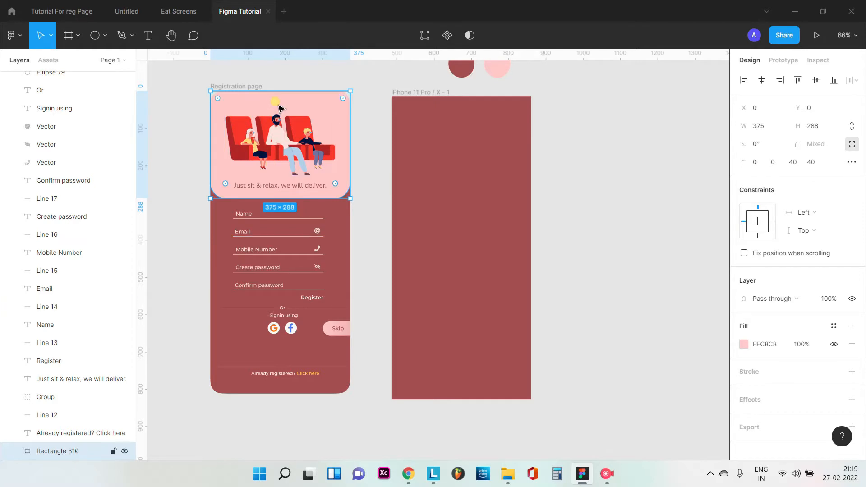
{"action": "left_click", "coordinate": [327, 332]}
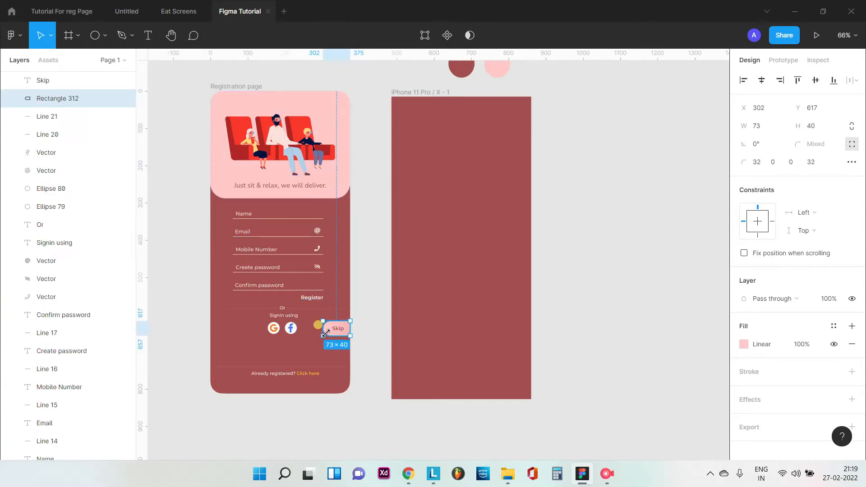
{"action": "left_click", "coordinate": [275, 330]}
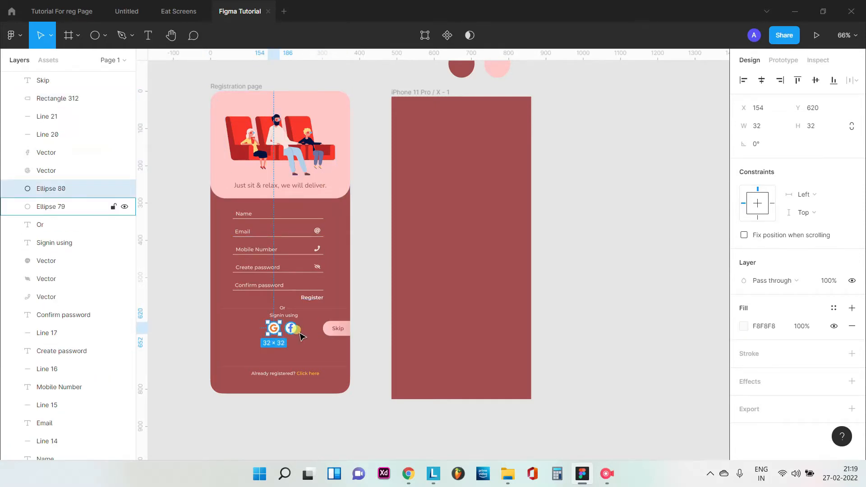
{"action": "left_click", "coordinate": [291, 329]}
{"action": "left_click", "coordinate": [370, 189]}
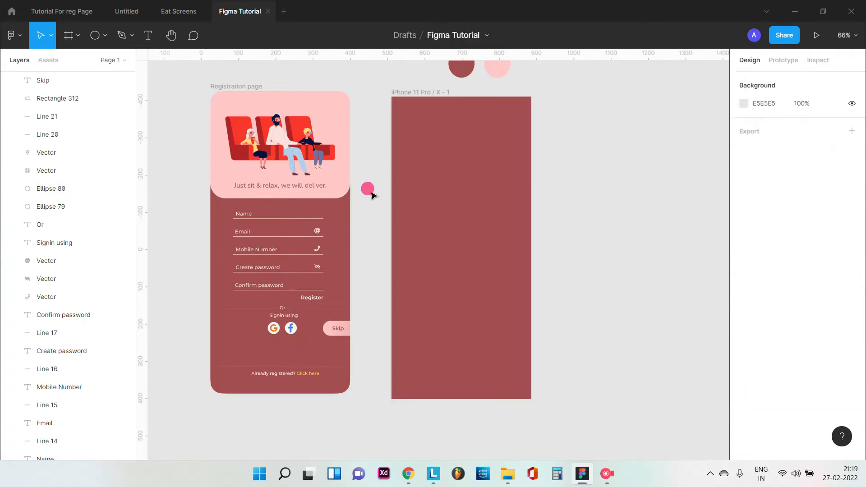
{"action": "left_click", "coordinate": [337, 111]}
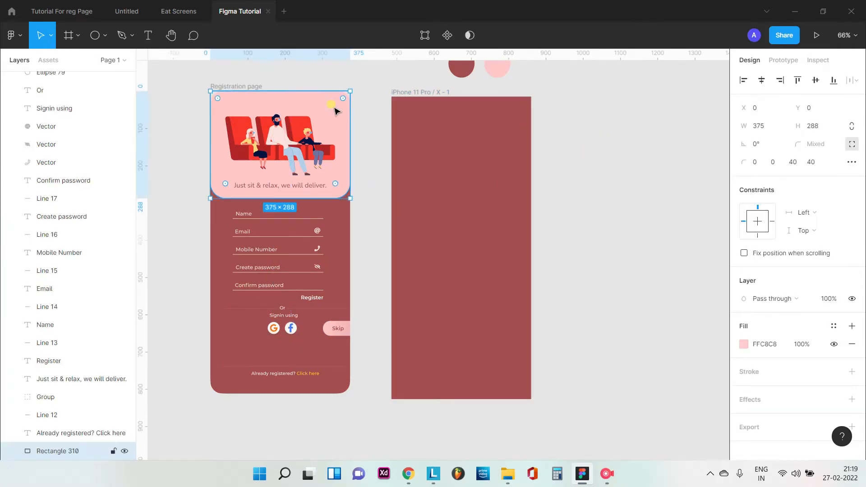
{"action": "left_click", "coordinate": [575, 130]}
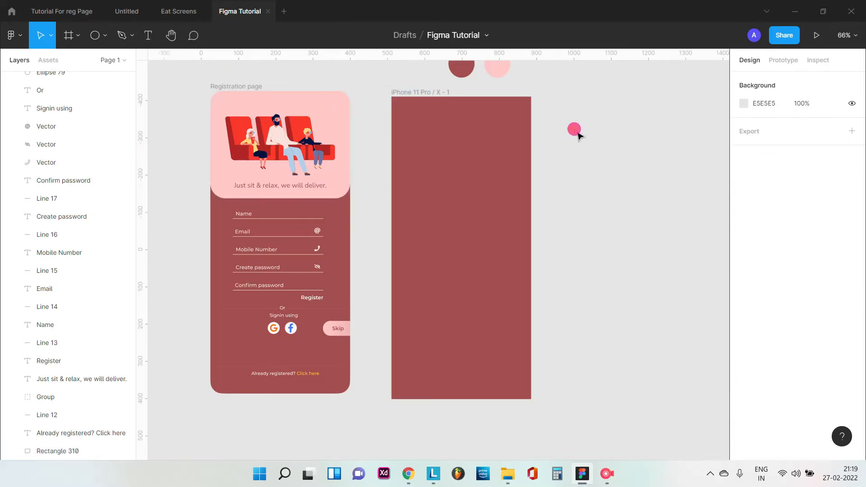
Draw a full-width rectangle of about 375 × 268 along the top edge of the iPhone frame.
{"action": "left_click", "coordinate": [105, 35]}
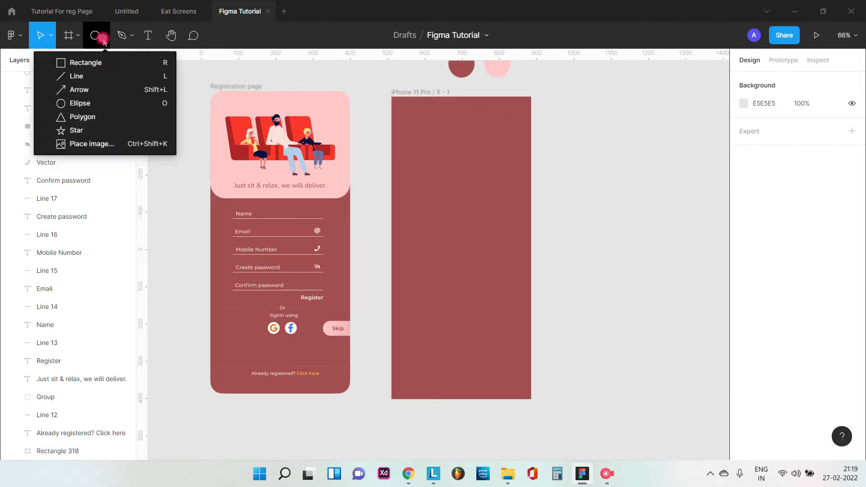
{"action": "left_click", "coordinate": [88, 63]}
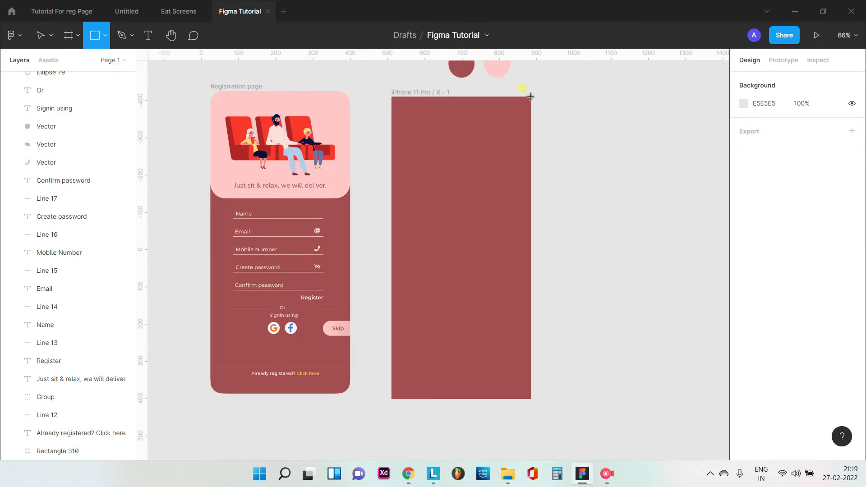
{"action": "left_click_drag", "start_coordinate": [530, 97], "coordinate": [392, 197]}
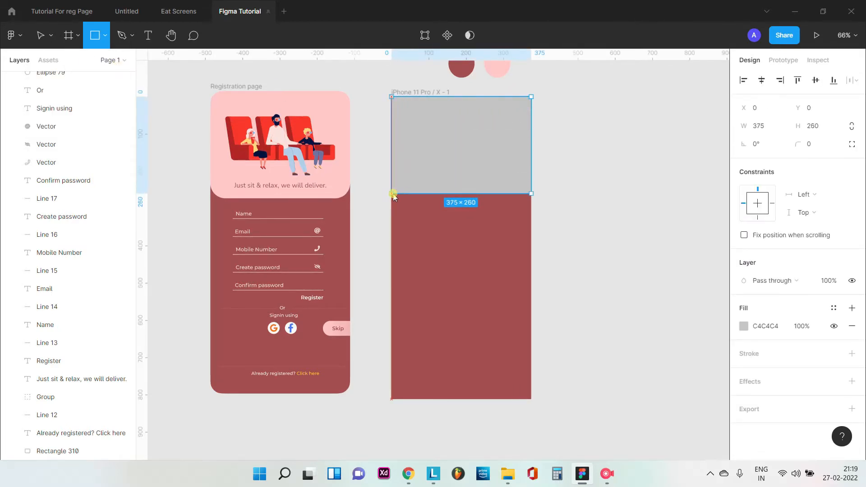
{"action": "left_click", "coordinate": [574, 155]}
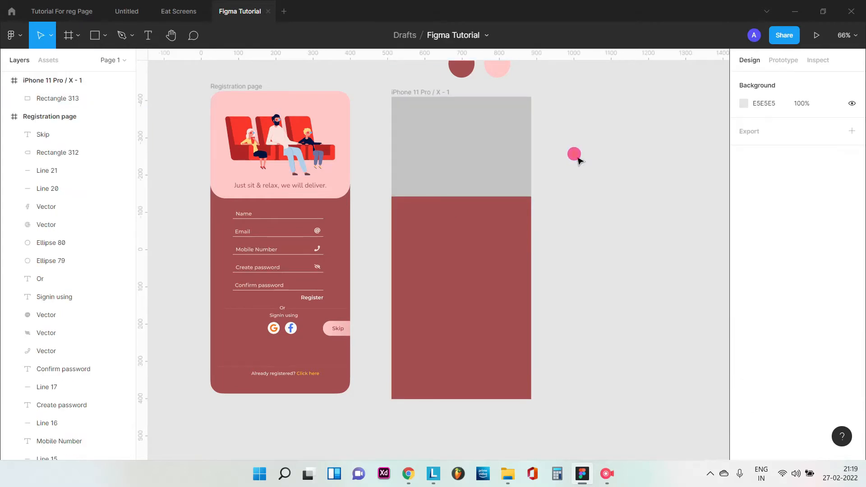
Set the new rectangle's height to 288 to match the Registration page's pink header rectangle.
{"action": "left_click", "coordinate": [333, 110]}
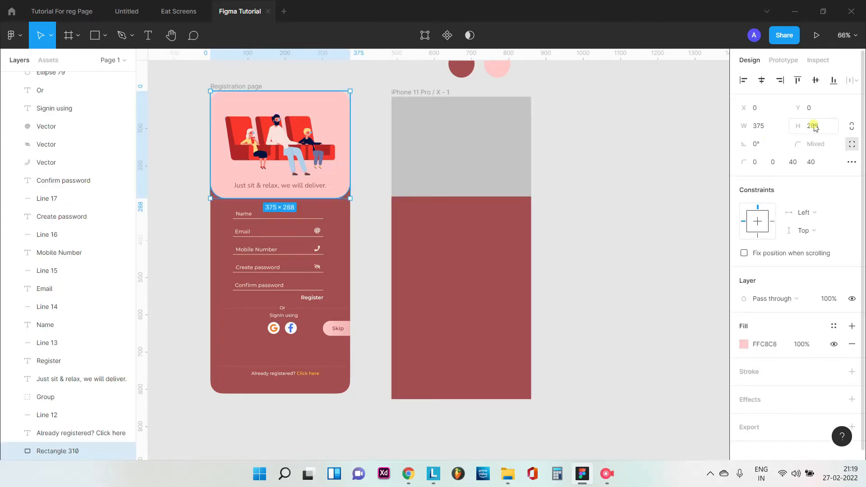
{"action": "left_click", "coordinate": [774, 131]}
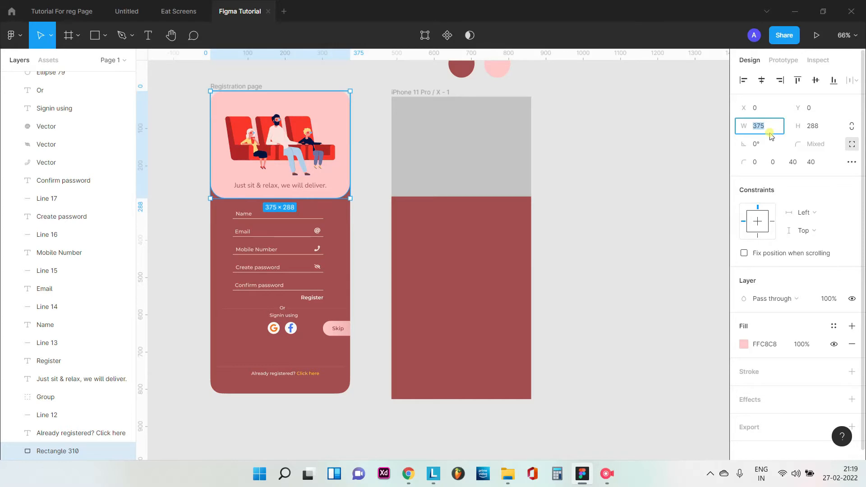
{"action": "left_click", "coordinate": [441, 150]}
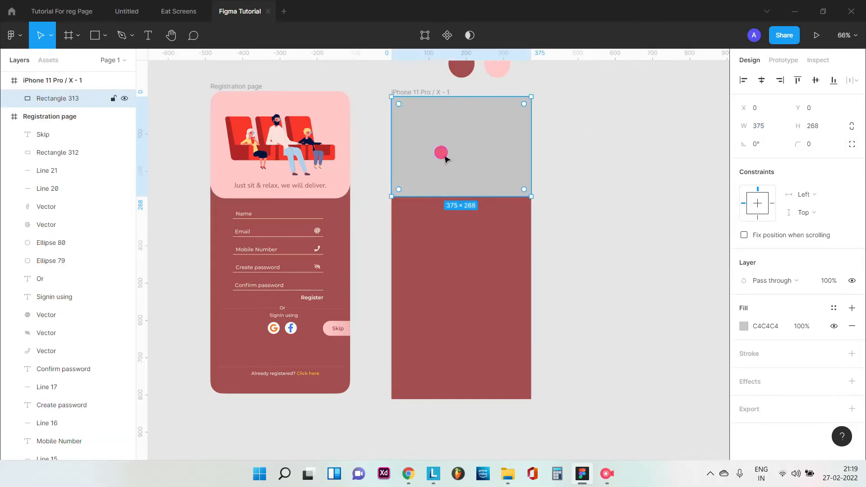
{"action": "left_click", "coordinate": [774, 130]}
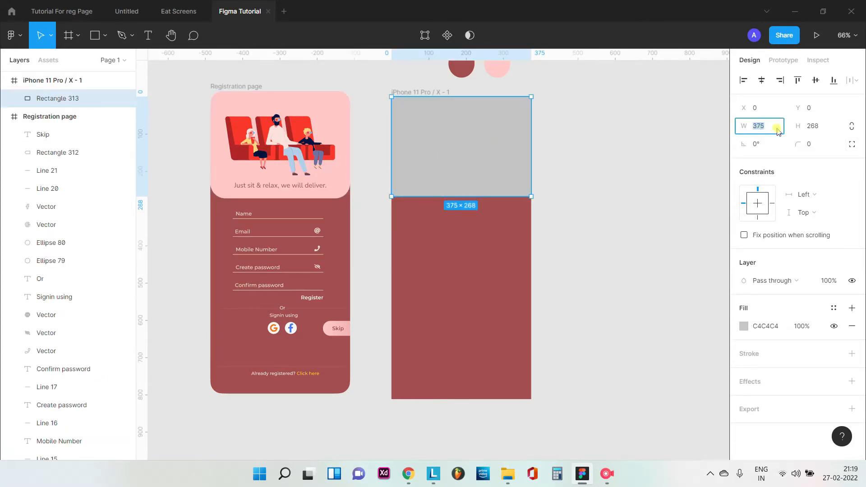
{"action": "left_click", "coordinate": [308, 101]}
{"action": "left_click", "coordinate": [825, 130]}
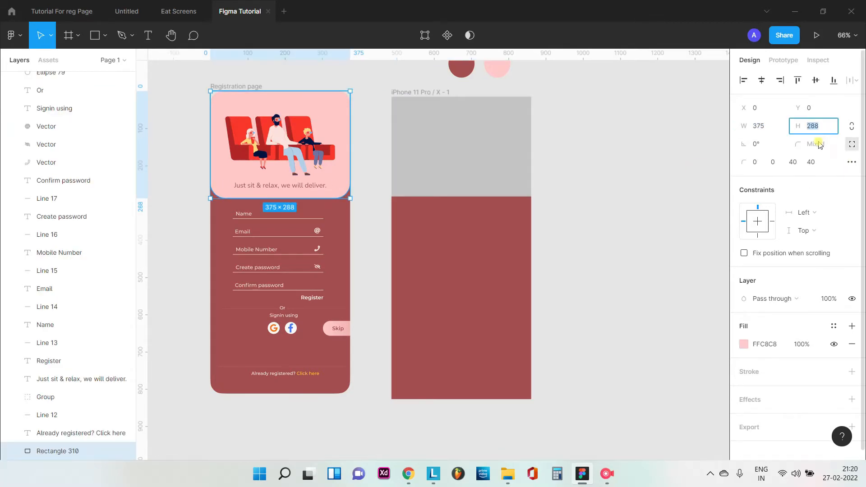
{"action": "left_click", "coordinate": [454, 165]}
{"action": "left_click", "coordinate": [822, 130]}
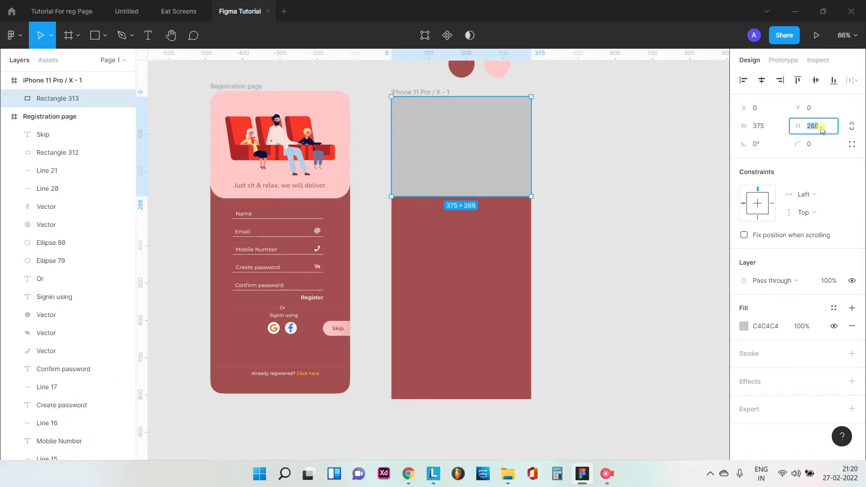
{"action": "type", "text": "288"}
{"action": "left_click", "coordinate": [593, 159]}
Compare the grey rectangle's properties with those of the Registration page's pink header rectangle.
{"action": "left_click", "coordinate": [485, 152]}
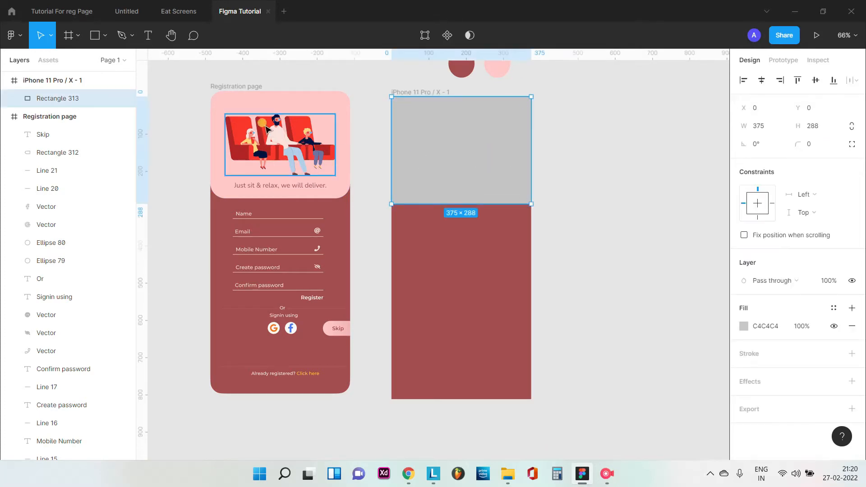
{"action": "left_click", "coordinate": [269, 100]}
{"action": "left_click", "coordinate": [649, 139]}
{"action": "left_click", "coordinate": [332, 118]}
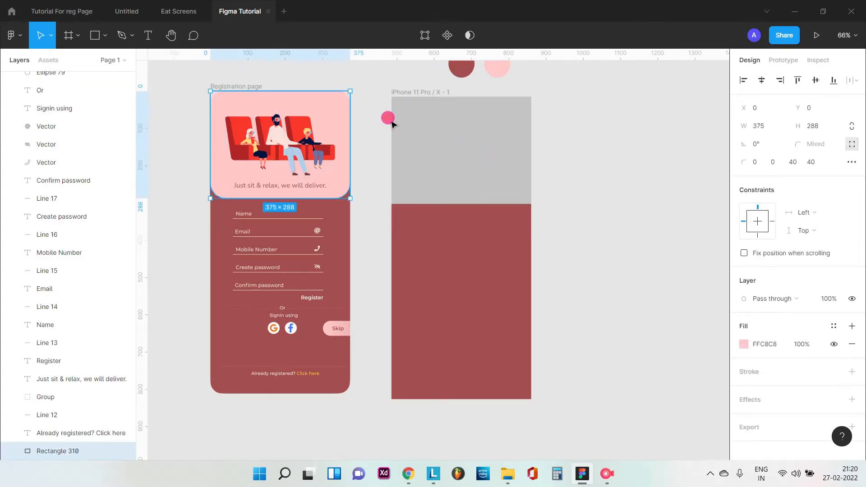
Compare the iPhone frame and its grey rectangle with the layout of the Registration page.
{"action": "left_click", "coordinate": [425, 121]}
{"action": "scroll", "coordinate": [281, 228], "scroll_direction": "up", "scroll_amount": 3}
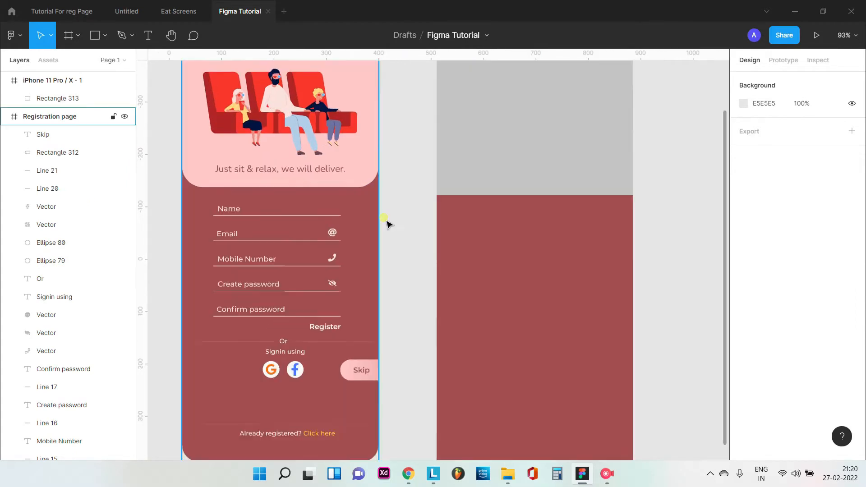
{"action": "scroll", "coordinate": [431, 234], "scroll_direction": "up", "scroll_amount": 1}
{"action": "left_click", "coordinate": [543, 133]}
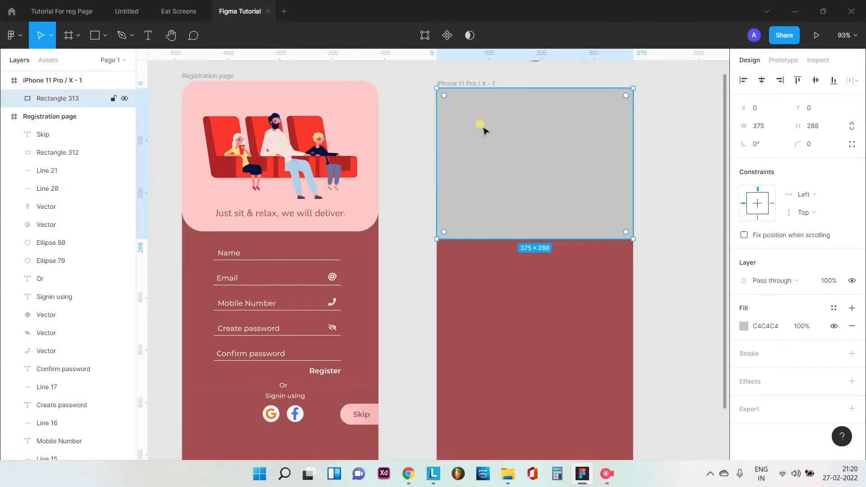
{"action": "scroll", "coordinate": [496, 124], "scroll_direction": "down", "scroll_amount": 3}
{"action": "left_click", "coordinate": [410, 70]}
{"action": "left_click", "coordinate": [446, 107]}
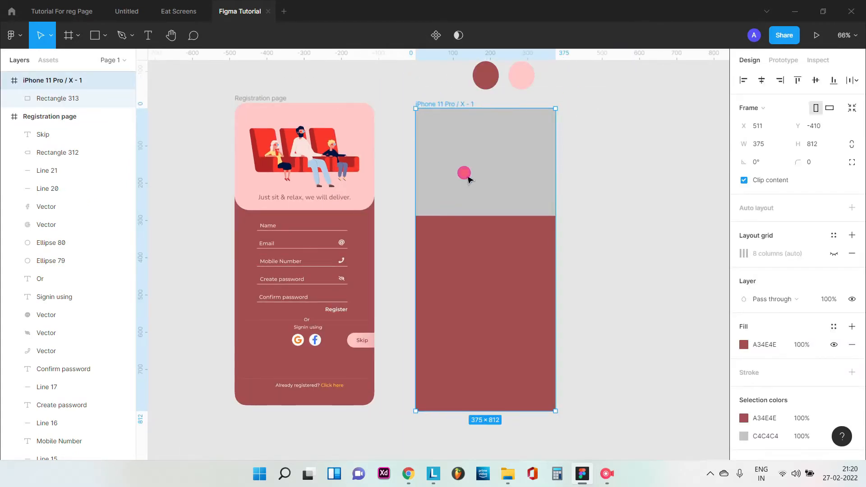
{"action": "left_click", "coordinate": [600, 170]}
{"action": "scroll", "coordinate": [372, 150], "scroll_direction": "up", "scroll_amount": 2}
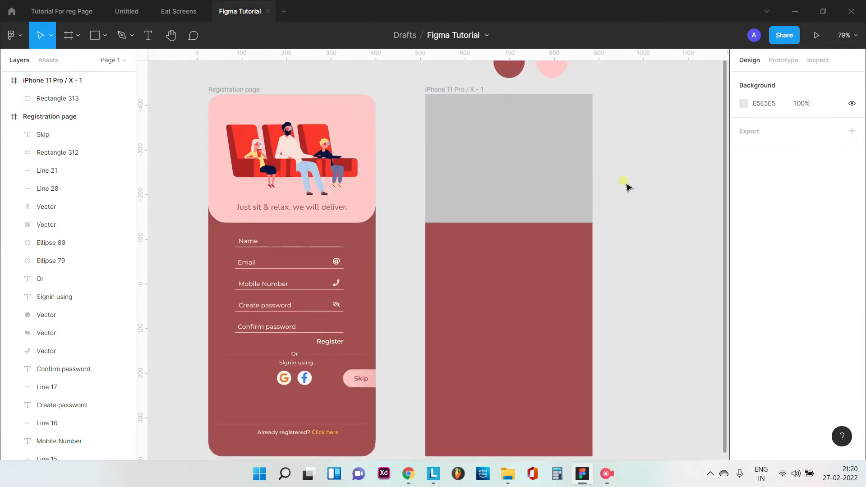
{"action": "scroll", "coordinate": [624, 187], "scroll_direction": "down", "scroll_amount": 2}
{"action": "scroll", "coordinate": [432, 217], "scroll_direction": "right", "scroll_amount": 2}
{"action": "scroll", "coordinate": [607, 169], "scroll_direction": "up", "scroll_amount": 2}
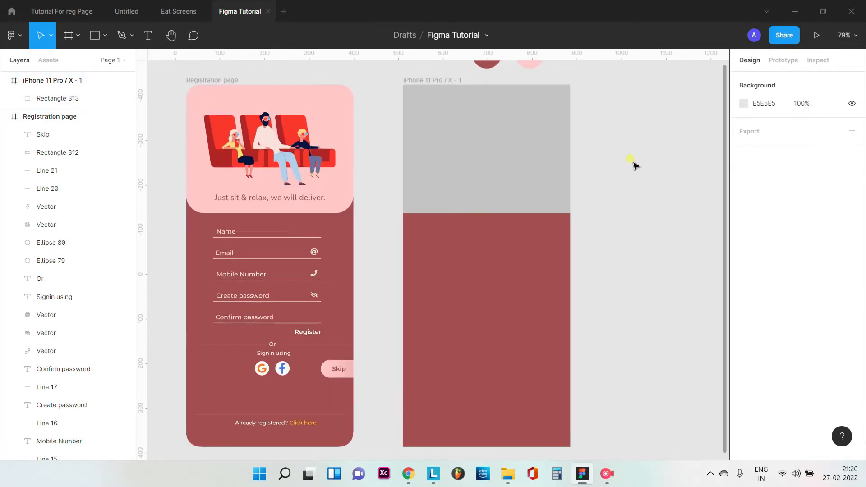
{"action": "scroll", "coordinate": [632, 164], "scroll_direction": "right", "scroll_amount": 2}
Check the individual corner radii of the Registration page's pink header rectangle against the grey rectangle.
{"action": "left_click", "coordinate": [343, 91]}
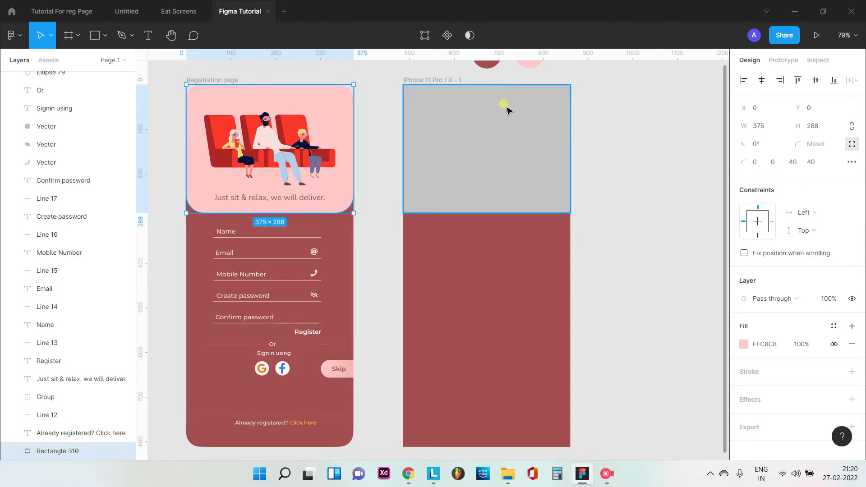
{"action": "left_click", "coordinate": [451, 103]}
{"action": "left_click", "coordinate": [350, 110]}
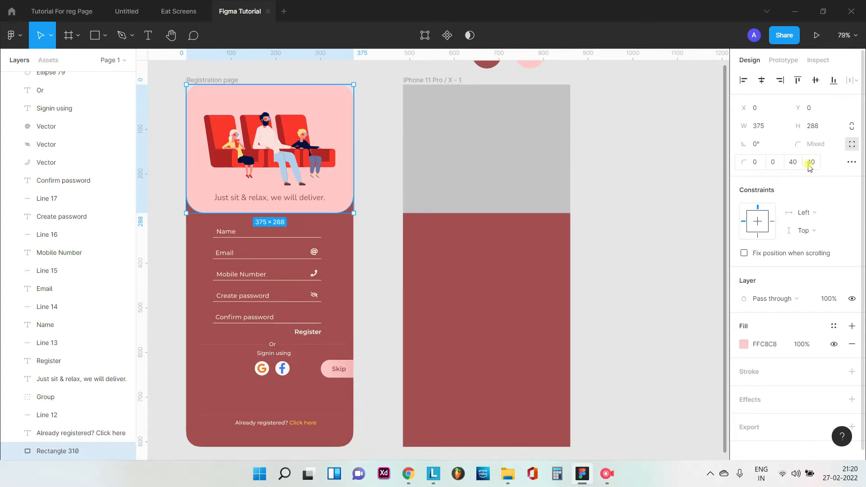
{"action": "left_click", "coordinate": [659, 123]}
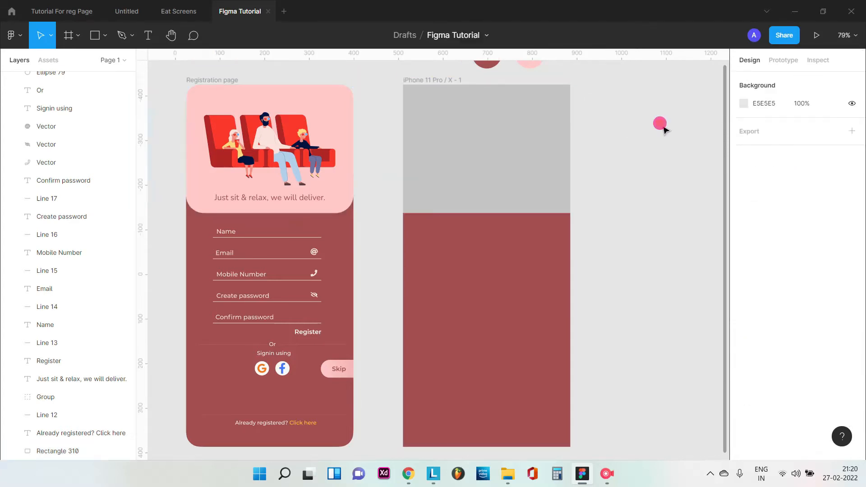
Set the grey rectangle's corner radius to 40 on all four corners.
{"action": "left_click", "coordinate": [497, 113]}
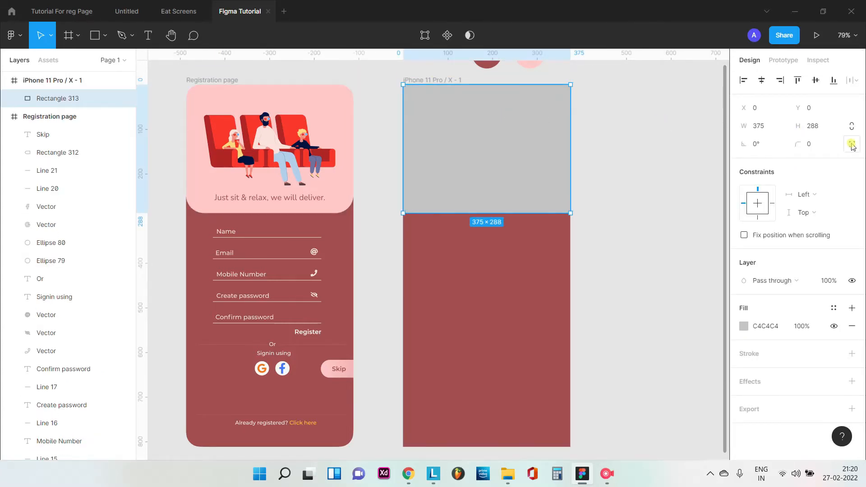
{"action": "left_click", "coordinate": [815, 144]}
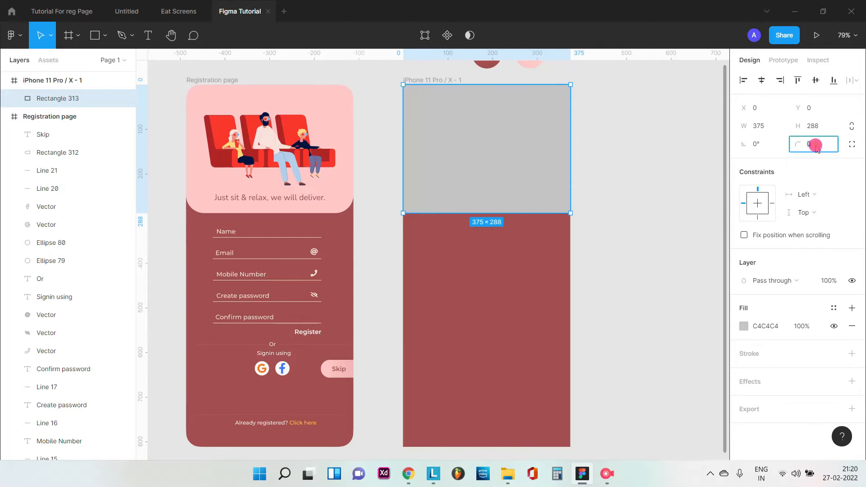
{"action": "type", "text": "40"}
{"action": "key", "text": "Return"}
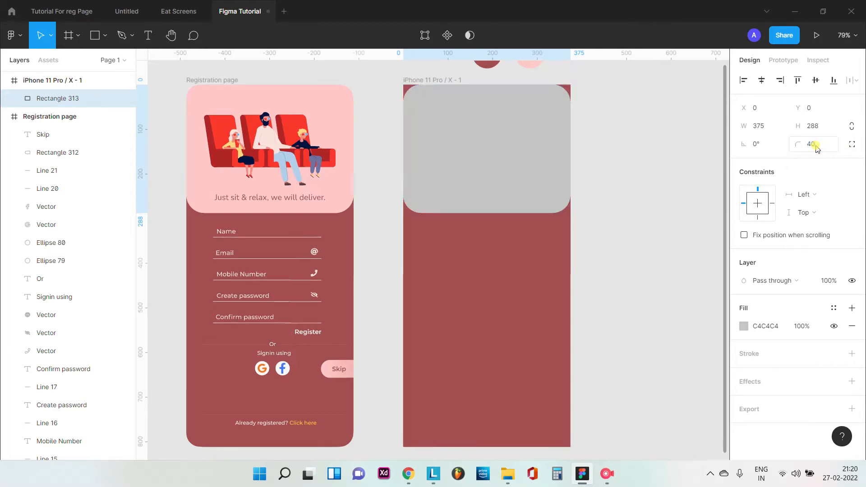
Switch the grey rectangle to independent corners and set both upper corner radii to 0.
{"action": "left_click", "coordinate": [853, 146]}
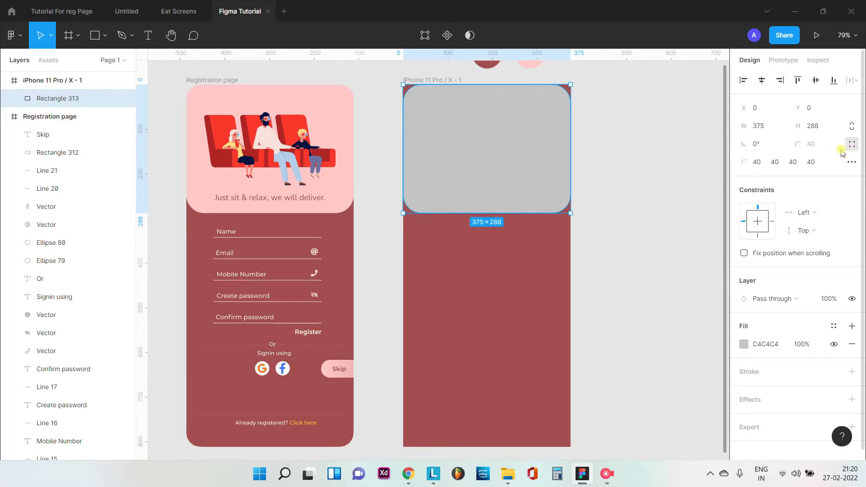
{"action": "left_click", "coordinate": [776, 165]}
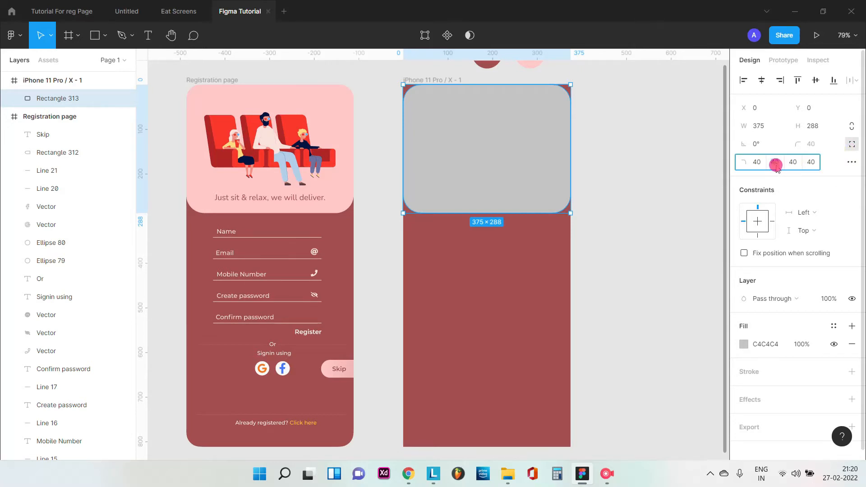
{"action": "type", "text": "0"}
{"action": "left_click", "coordinate": [765, 166]}
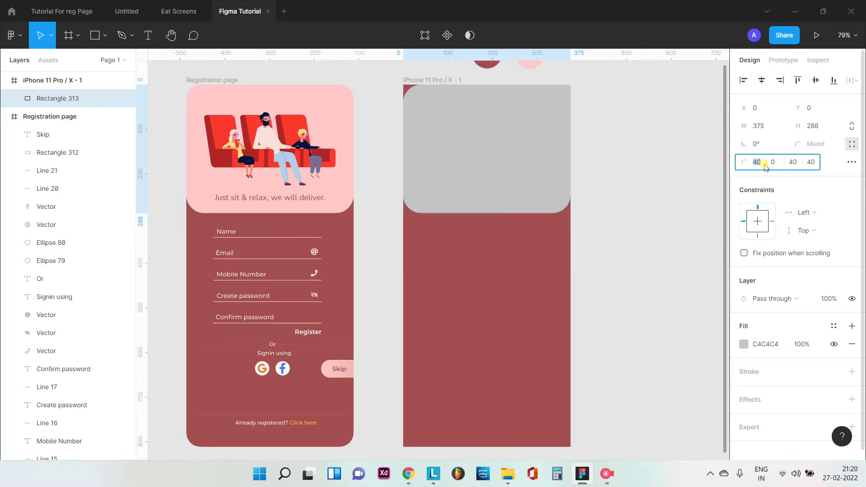
{"action": "key", "text": "Return"}
{"action": "left_click", "coordinate": [607, 129]}
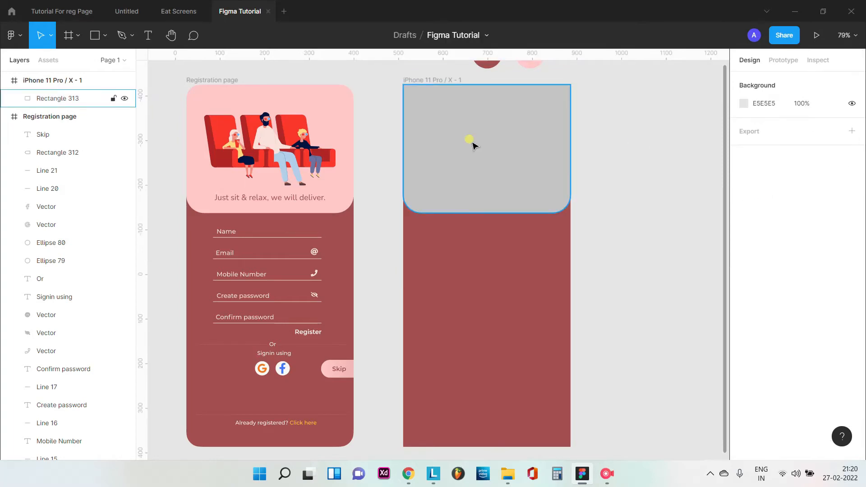
Inspect the corners of the grey rectangle in the iPhone frame.
{"action": "left_click", "coordinate": [470, 141]}
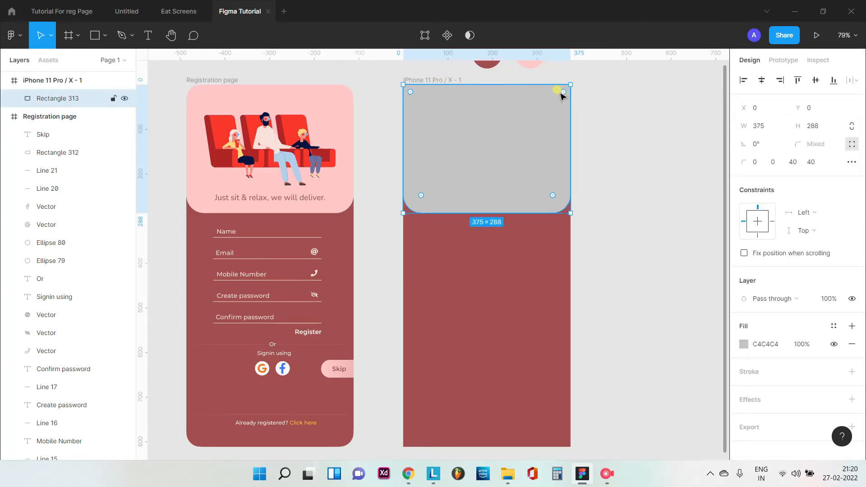
{"action": "left_click", "coordinate": [604, 109]}
{"action": "left_click", "coordinate": [446, 195]}
{"action": "scroll", "coordinate": [608, 187], "scroll_direction": "down", "scroll_amount": 1}
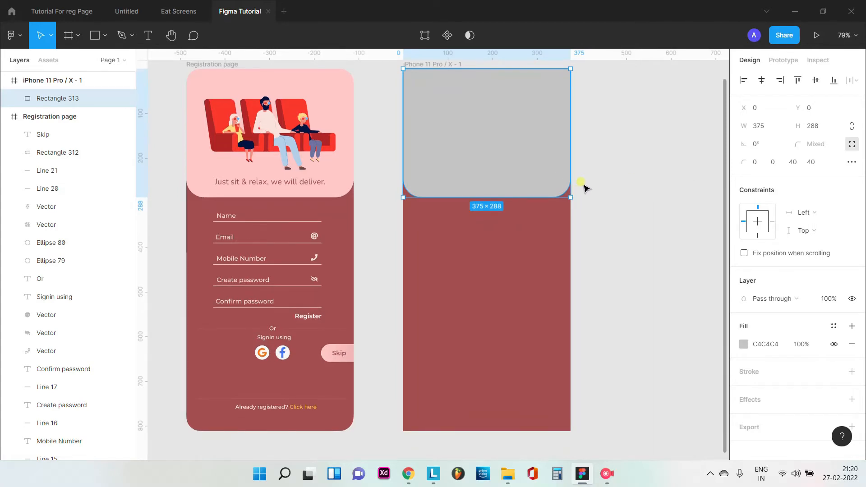
{"action": "left_click", "coordinate": [636, 185]}
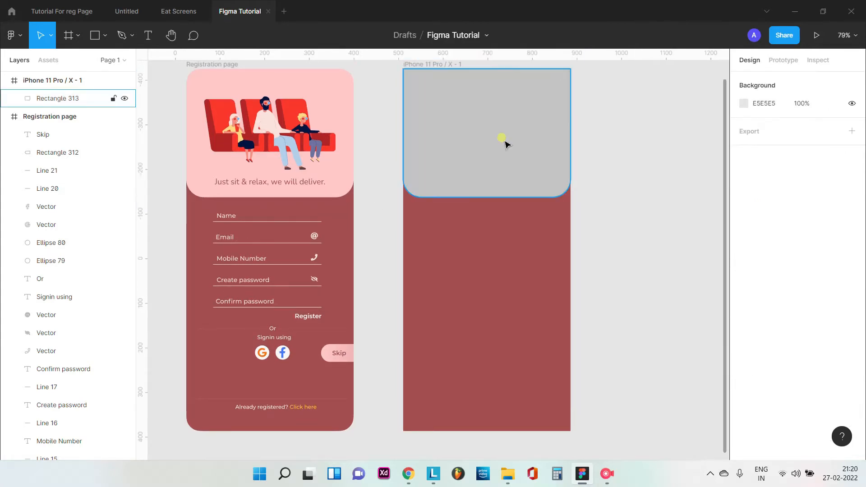
{"action": "left_click", "coordinate": [482, 126]}
{"action": "scroll", "coordinate": [262, 268], "scroll_direction": "down", "scroll_amount": 1}
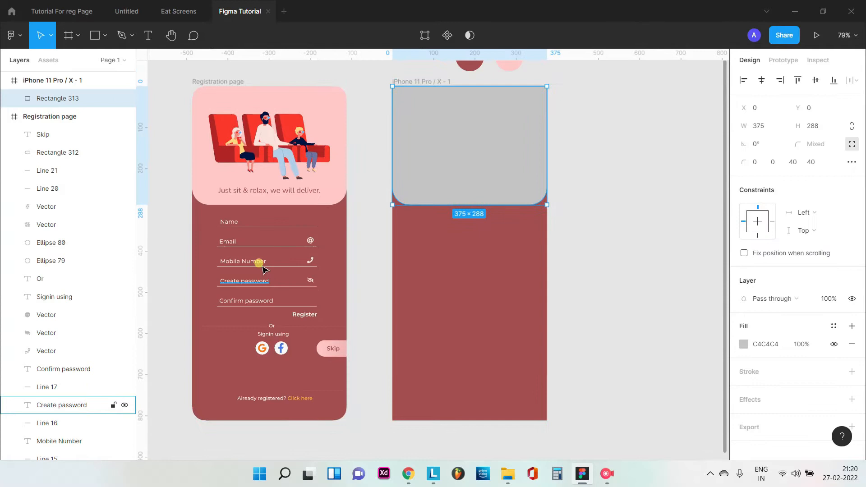
Examine the fill color of the Registration page's pink header rectangle.
{"action": "left_click", "coordinate": [207, 93]}
{"action": "scroll", "coordinate": [634, 191], "scroll_direction": "up", "scroll_amount": 1}
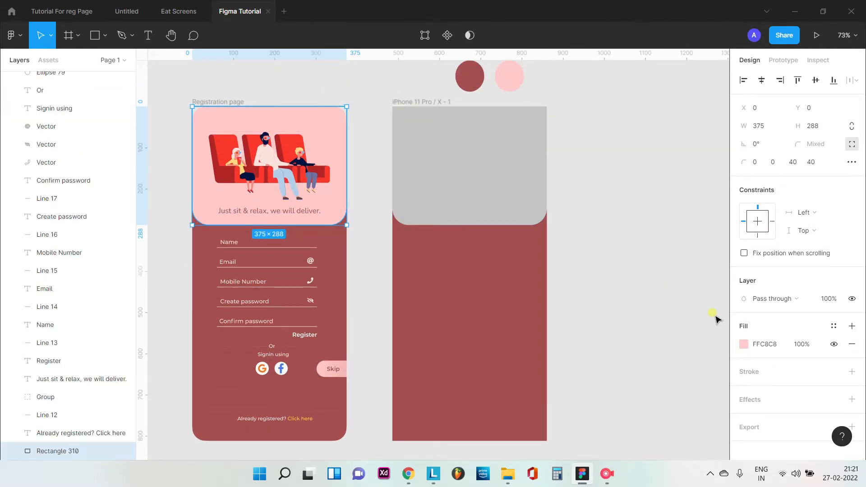
{"action": "left_click", "coordinate": [744, 344]}
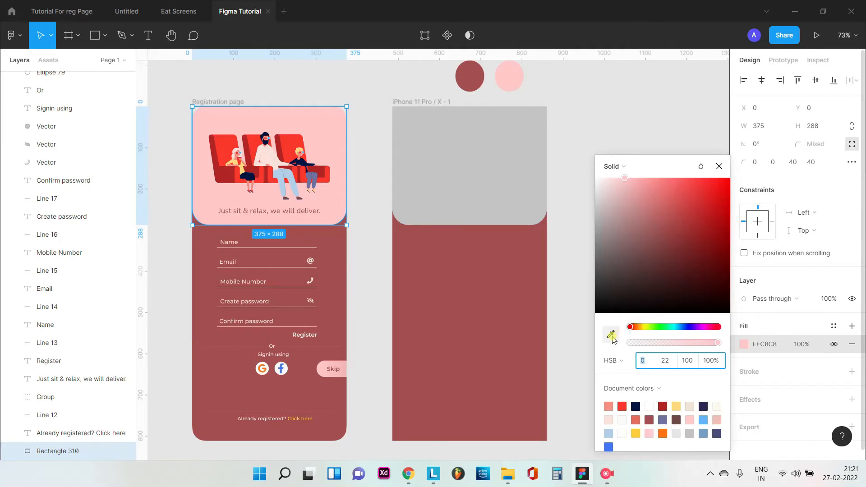
{"action": "left_click", "coordinate": [719, 167]}
{"action": "left_click", "coordinate": [664, 187]}
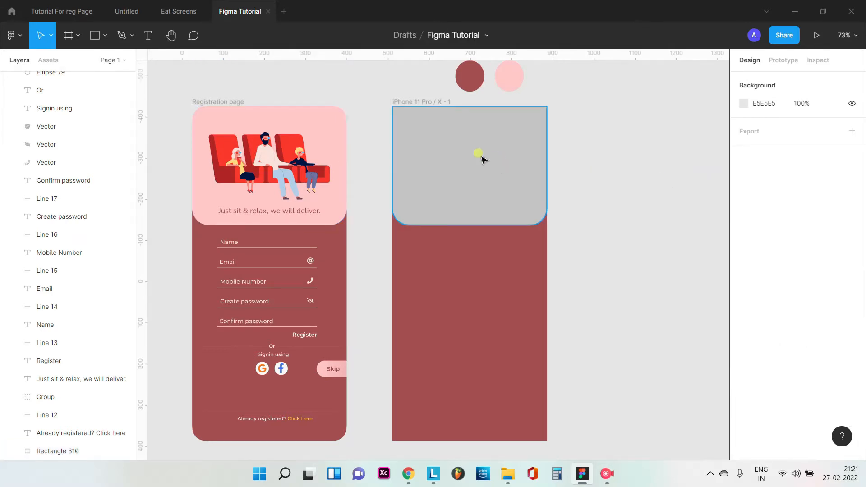
Fill the iPhone frame's grey rectangle with FFC8C8 by sampling the pink swatch circle with the eyedropper.
{"action": "left_click", "coordinate": [481, 157]}
{"action": "left_click", "coordinate": [744, 344]}
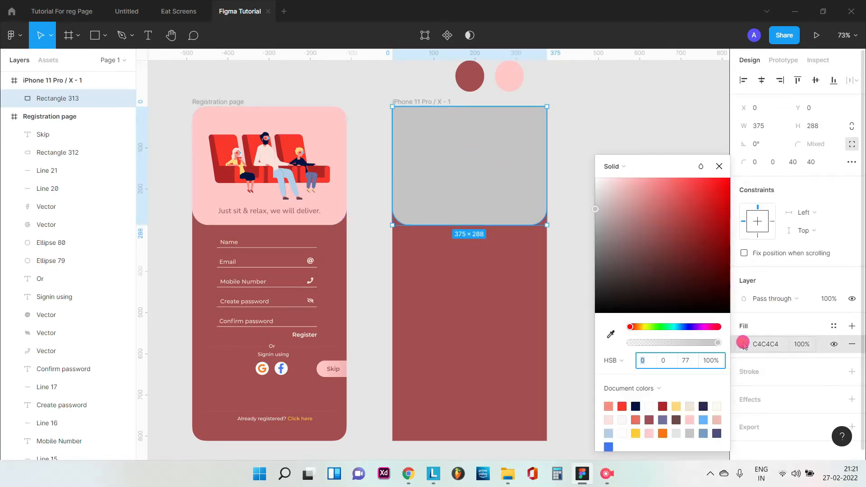
{"action": "left_click", "coordinate": [611, 334]}
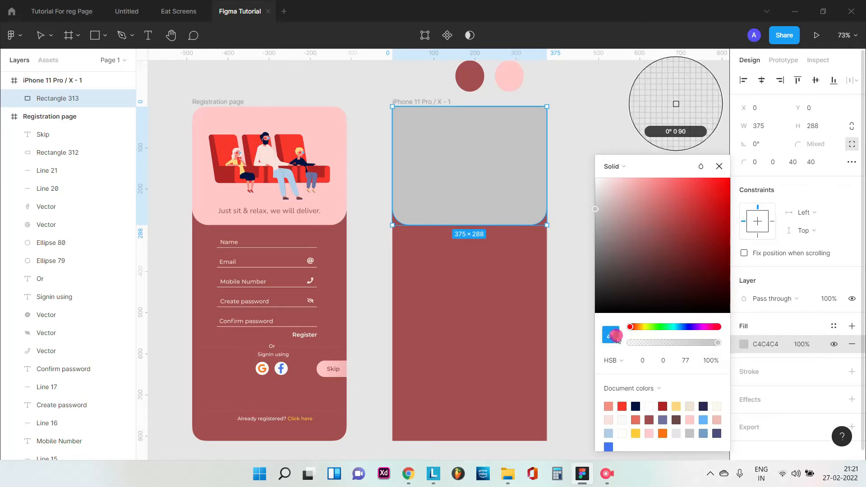
{"action": "left_click", "coordinate": [514, 74]}
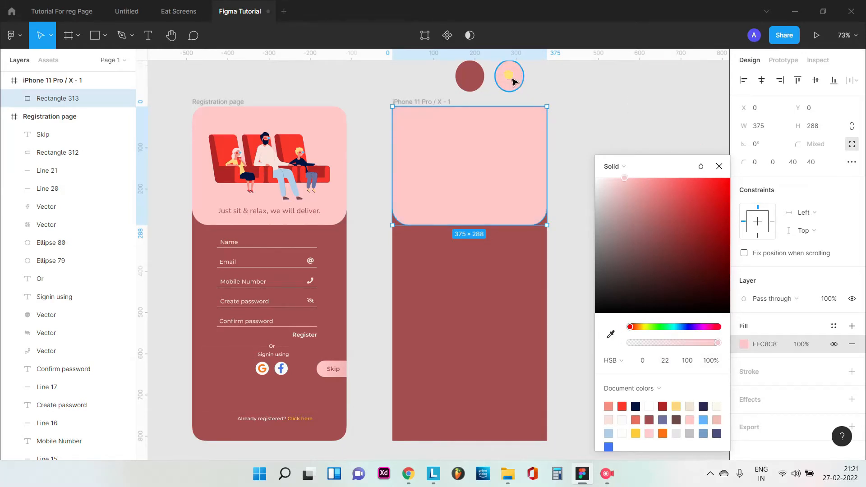
{"action": "left_click", "coordinate": [579, 99]}
{"action": "left_click", "coordinate": [489, 186]}
{"action": "scroll", "coordinate": [611, 179], "scroll_direction": "down", "scroll_amount": 1}
{"action": "left_click", "coordinate": [611, 181]}
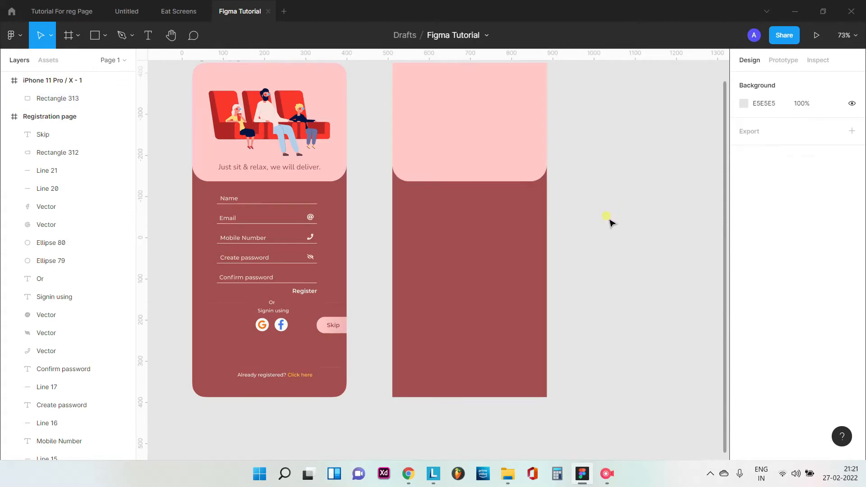
Examine the Registration page's form fields, checking the line under Name and the text properties of the Email label.
{"action": "scroll", "coordinate": [549, 252], "scroll_direction": "down", "scroll_amount": 1}
{"action": "scroll", "coordinate": [548, 252], "scroll_direction": "up", "scroll_amount": 1}
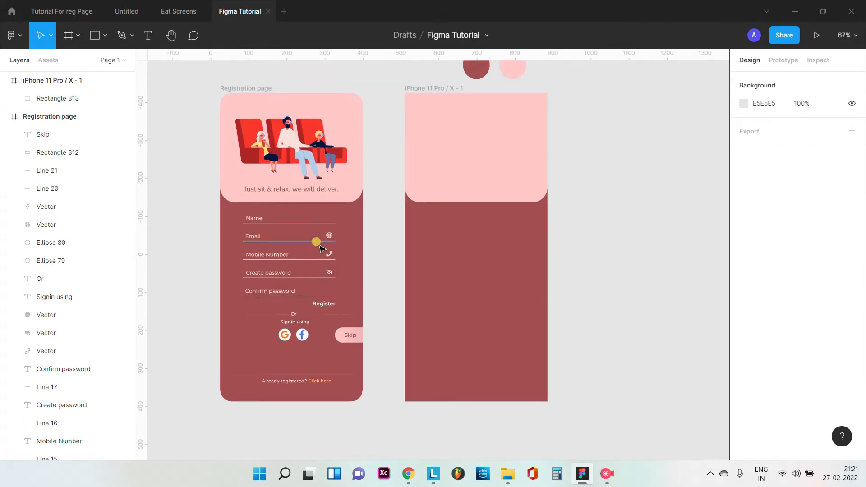
{"action": "scroll", "coordinate": [320, 244], "scroll_direction": "up", "scroll_amount": 2}
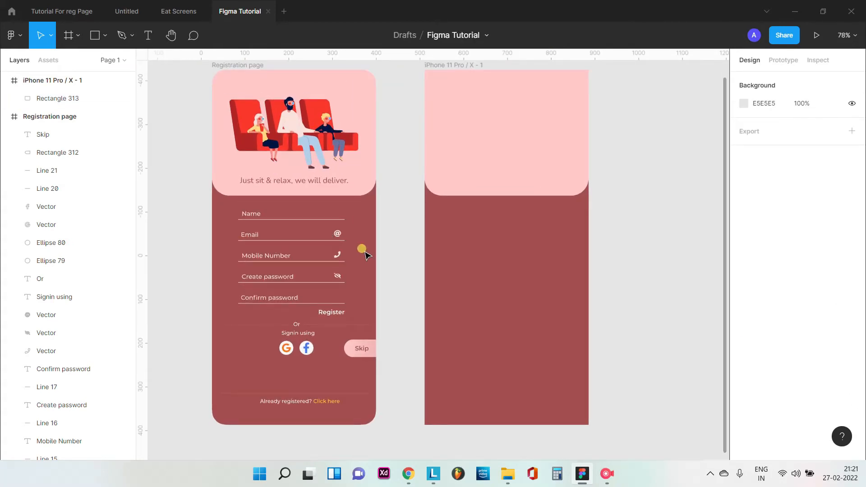
{"action": "scroll", "coordinate": [363, 253], "scroll_direction": "up", "scroll_amount": 2}
{"action": "scroll", "coordinate": [352, 250], "scroll_direction": "down", "scroll_amount": 2}
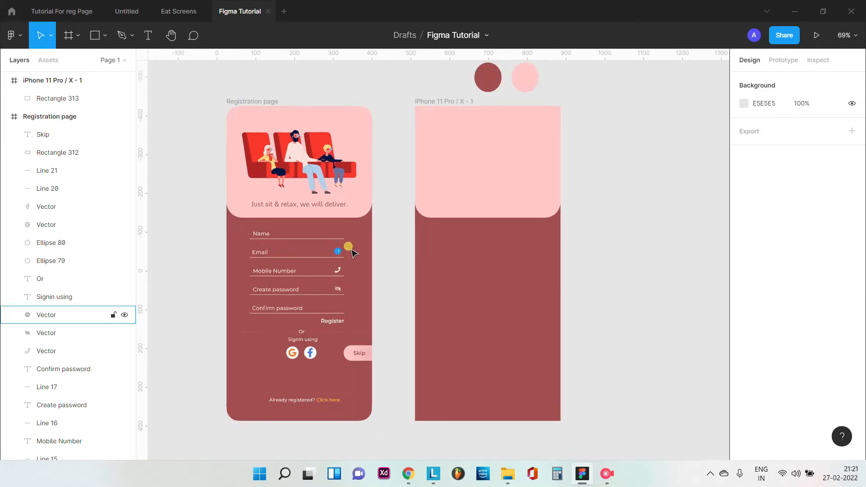
{"action": "scroll", "coordinate": [593, 237], "scroll_direction": "down", "scroll_amount": 2}
{"action": "scroll", "coordinate": [594, 238], "scroll_direction": "up", "scroll_amount": 2}
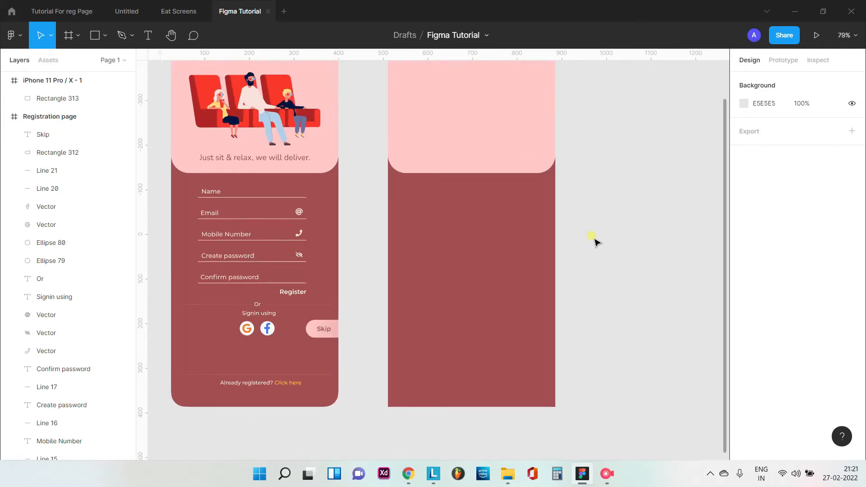
{"action": "left_click", "coordinate": [217, 193]}
{"action": "left_click", "coordinate": [244, 196]}
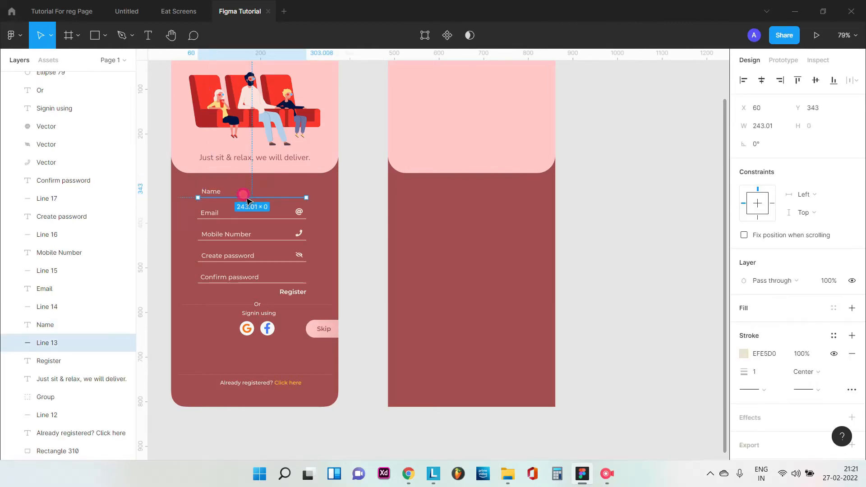
{"action": "left_click", "coordinate": [213, 213]}
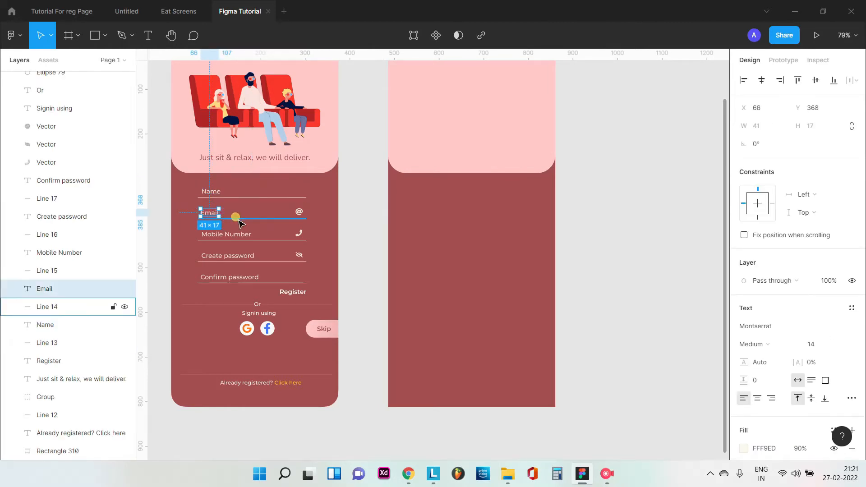
{"action": "left_click", "coordinate": [601, 156]}
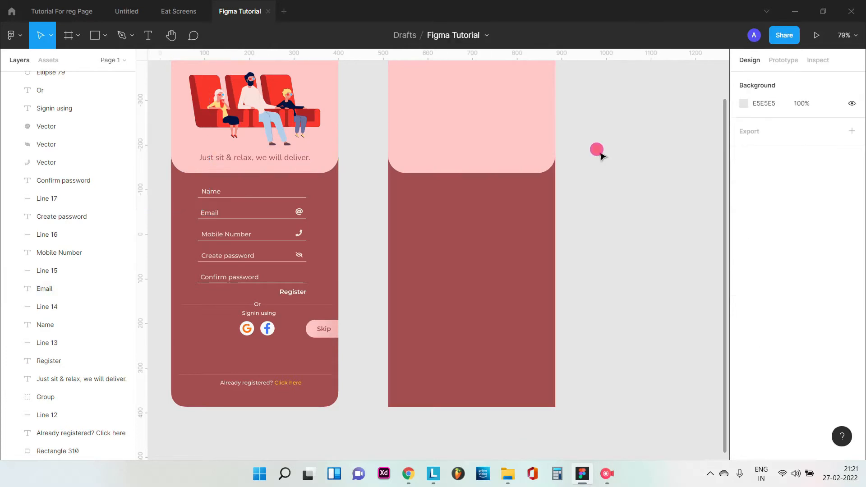
{"action": "scroll", "coordinate": [316, 185], "scroll_direction": "up", "scroll_amount": 1}
{"action": "left_click", "coordinate": [630, 145]}
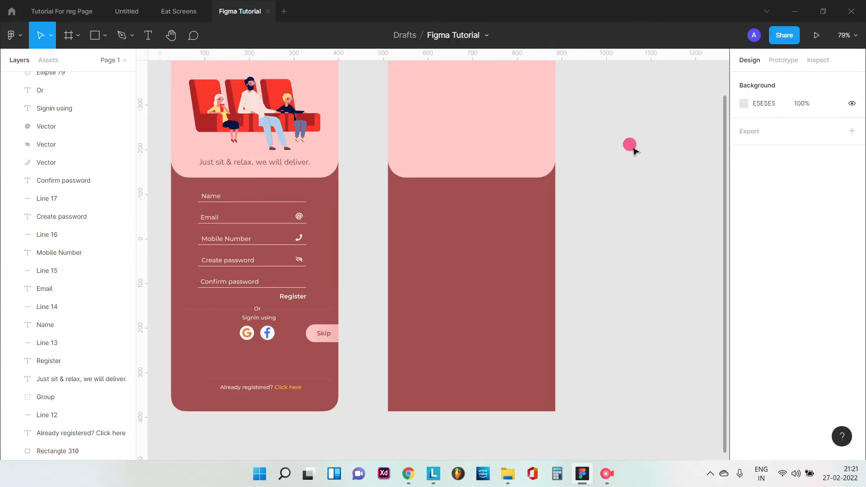
Add the text "Just relax, just sit" in the lower part of the iPhone frame's pink header.
{"action": "left_click", "coordinate": [149, 36]}
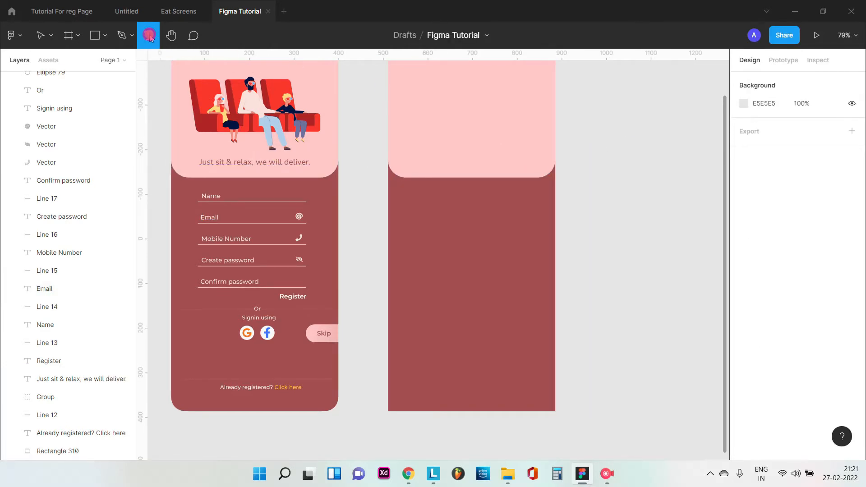
{"action": "left_click", "coordinate": [471, 161]}
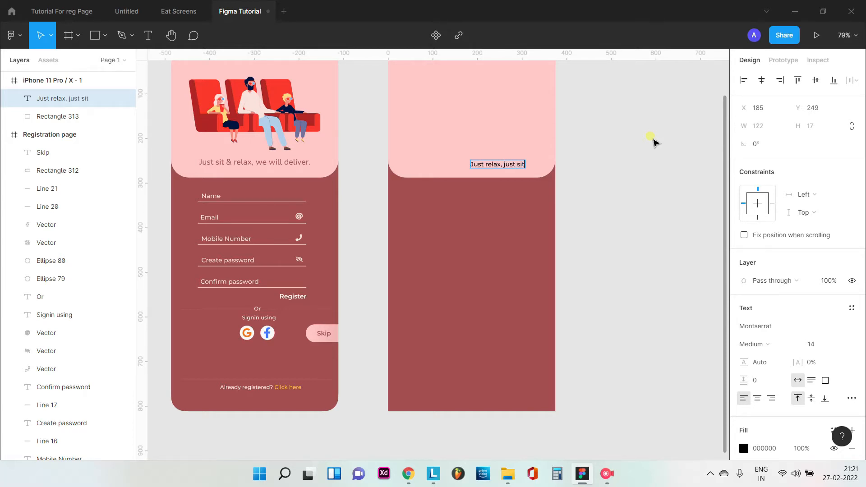
{"action": "key", "text": "Escape"}
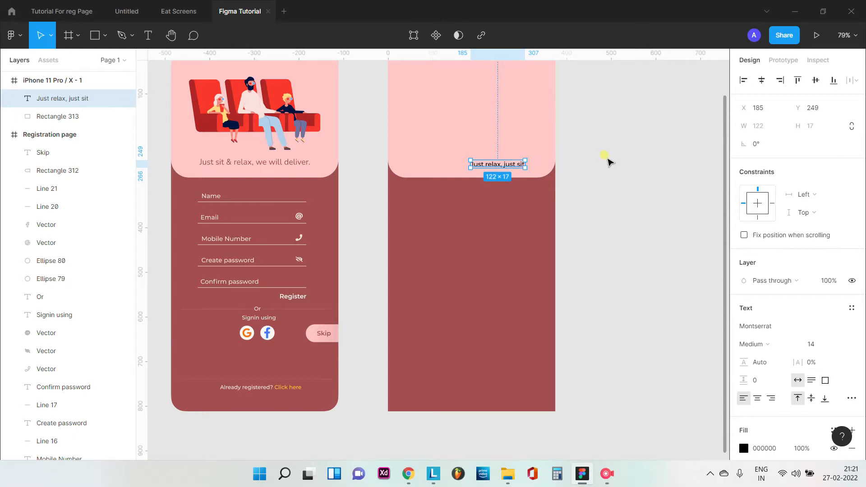
Center the "Just relax, just sit" text horizontally in the iPhone frame and move it up to Y 240.
{"action": "scroll", "coordinate": [609, 158], "scroll_direction": "up", "scroll_amount": 2}
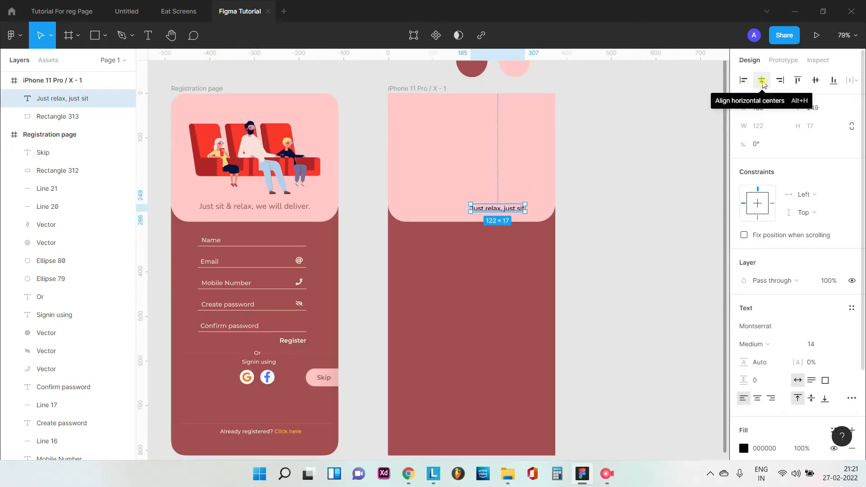
{"action": "left_click", "coordinate": [762, 82]}
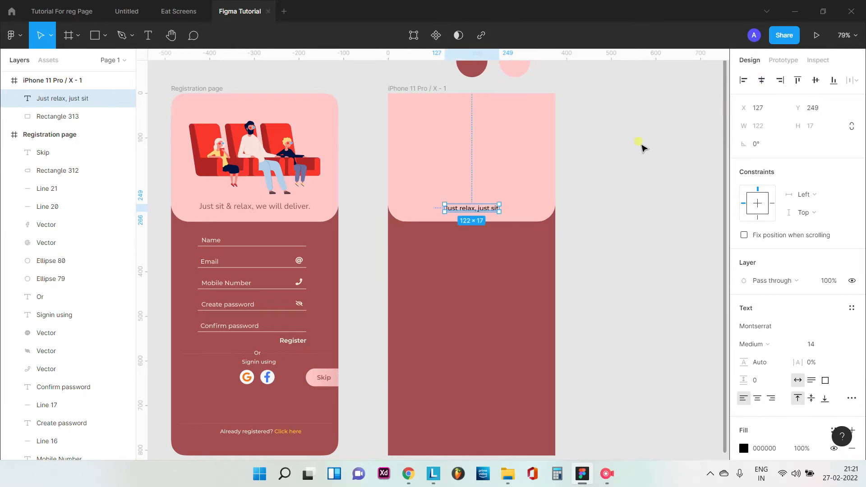
{"action": "left_click", "coordinate": [647, 190]}
{"action": "left_click", "coordinate": [471, 207]}
{"action": "left_click", "coordinate": [587, 184]}
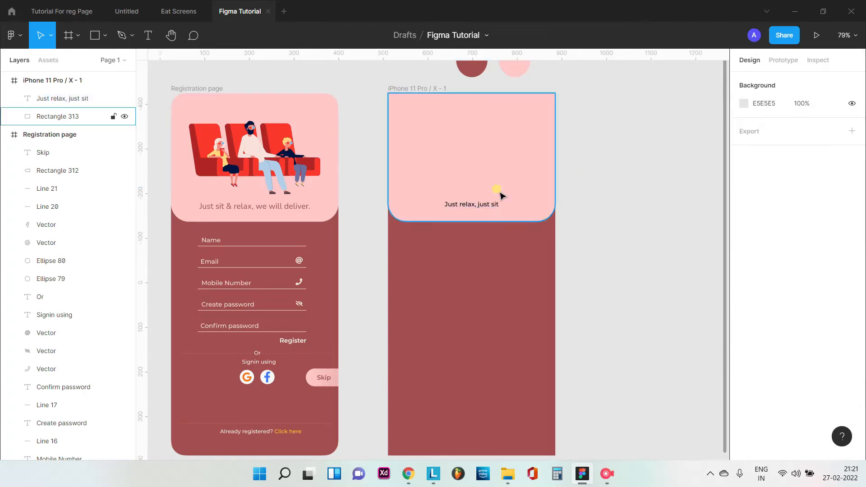
{"action": "scroll", "coordinate": [496, 192], "scroll_direction": "down", "scroll_amount": 2}
{"action": "left_click", "coordinate": [478, 164]}
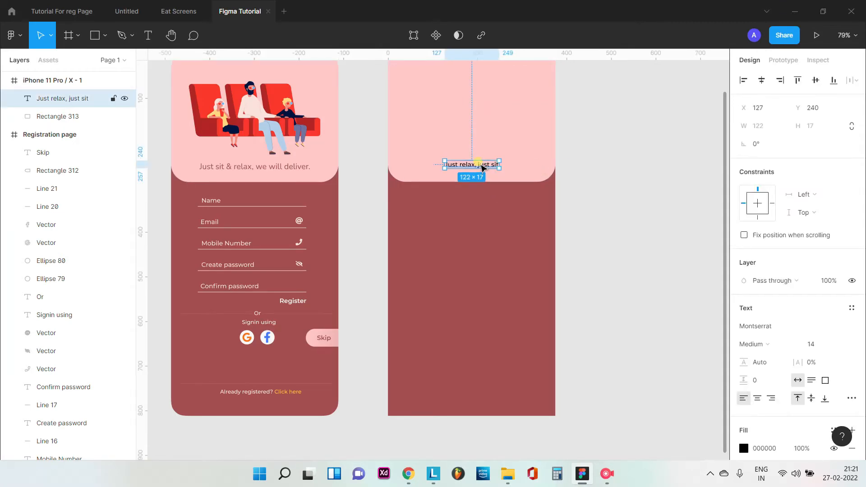
{"action": "left_click", "coordinate": [624, 236]}
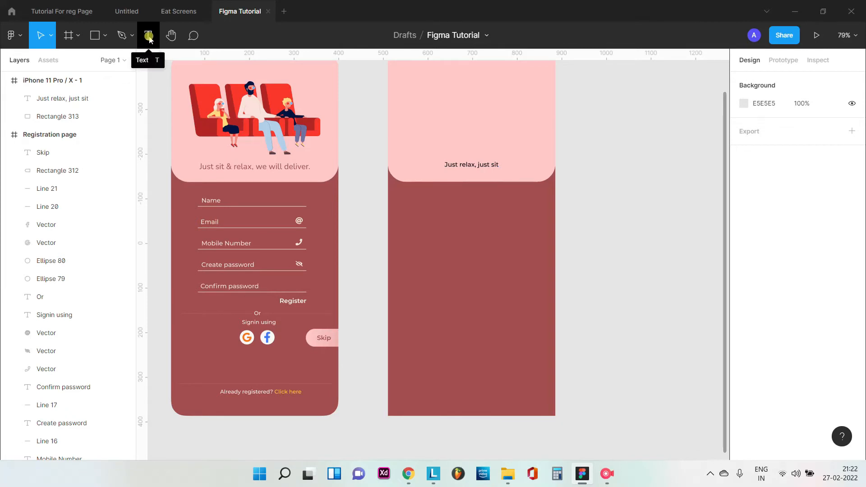
Duplicate the "Just relax, just sit" text and place the copy on the dark red area just below the pink header.
{"action": "left_click", "coordinate": [470, 166]}
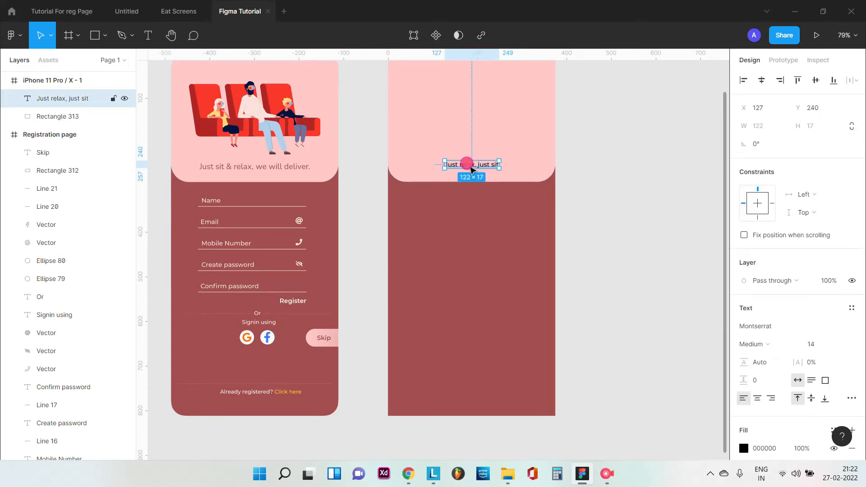
{"action": "key", "text": "ctrl+v"}
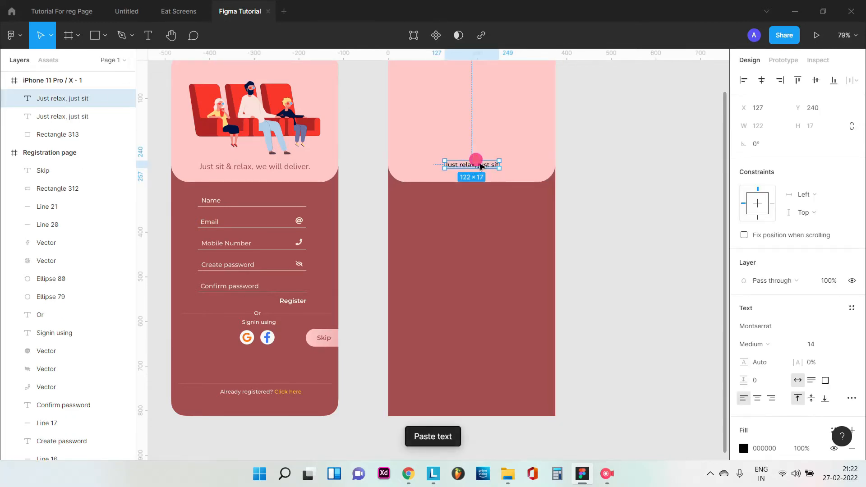
{"action": "left_click_drag", "start_coordinate": [478, 165], "coordinate": [443, 208]}
{"action": "left_click", "coordinate": [594, 182]}
{"action": "scroll", "coordinate": [384, 106], "scroll_direction": "up", "scroll_amount": 2}
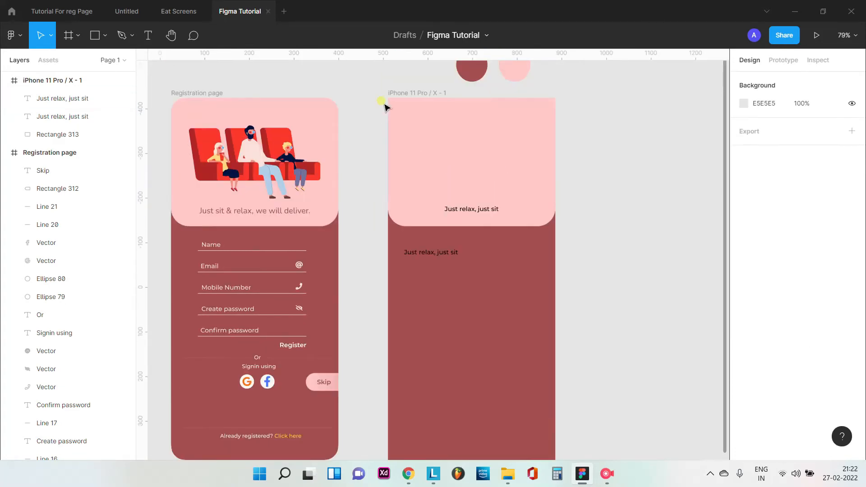
Show the 8-column layout grid on the iPhone 11 Pro / X frame.
{"action": "left_click", "coordinate": [386, 104]}
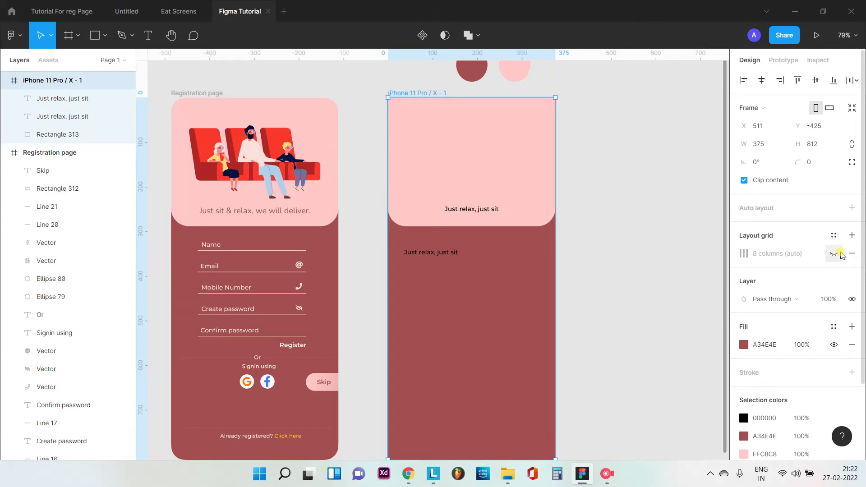
{"action": "left_click", "coordinate": [834, 254]}
{"action": "scroll", "coordinate": [430, 269], "scroll_direction": "up", "scroll_amount": 3}
{"action": "scroll", "coordinate": [426, 264], "scroll_direction": "down", "scroll_amount": 5}
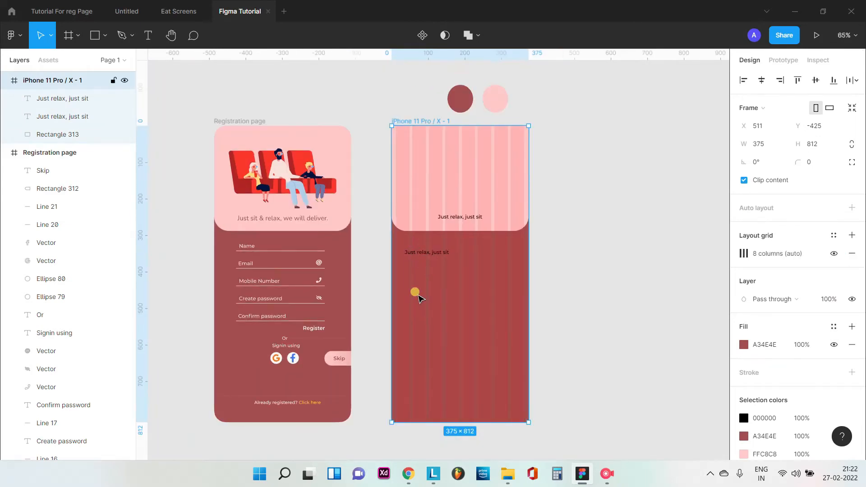
{"action": "scroll", "coordinate": [412, 239], "scroll_direction": "up", "scroll_amount": 6}
{"action": "scroll", "coordinate": [412, 240], "scroll_direction": "down", "scroll_amount": 5}
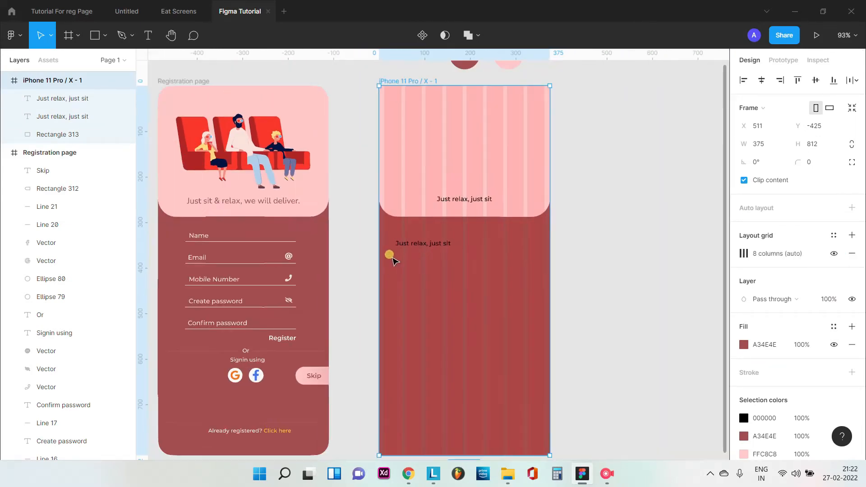
Align the lower text copy with the second grid column at X 57, Y 326, and fill it with white FFFFFF.
{"action": "left_click_drag", "start_coordinate": [414, 244], "coordinate": [425, 238]}
{"action": "left_click", "coordinate": [633, 216]}
{"action": "left_click", "coordinate": [441, 237]}
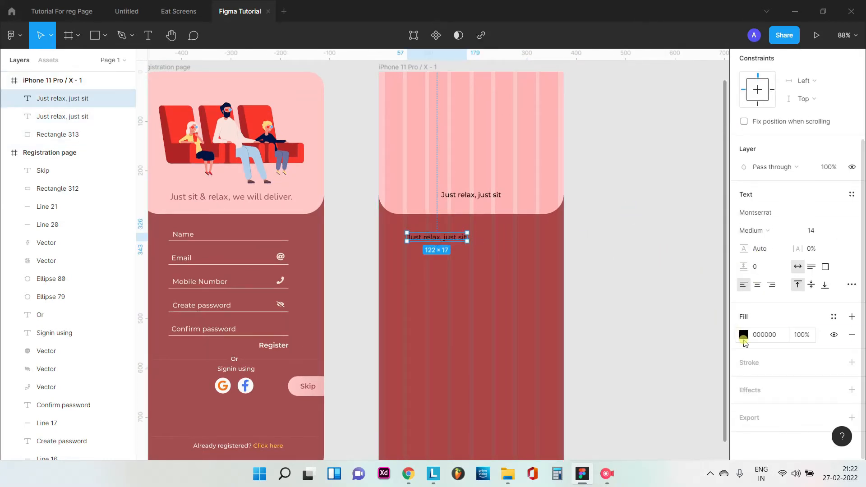
{"action": "left_click", "coordinate": [744, 334]}
{"action": "left_click", "coordinate": [611, 336]}
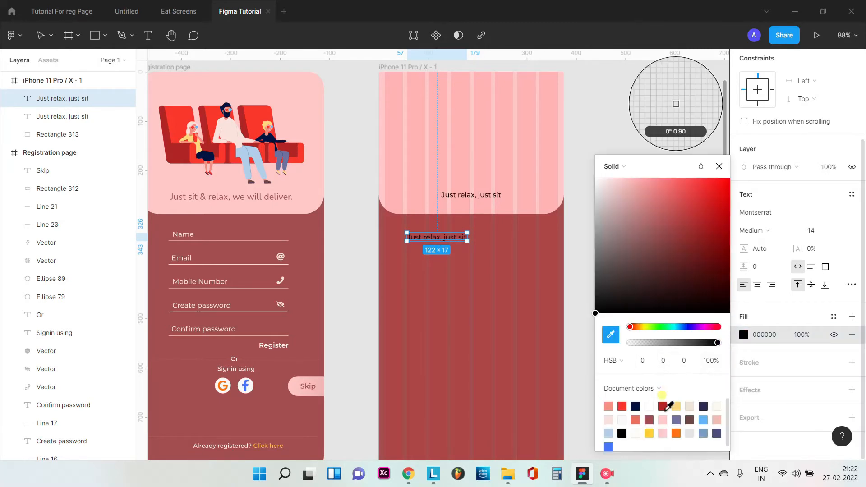
{"action": "left_click", "coordinate": [650, 406]}
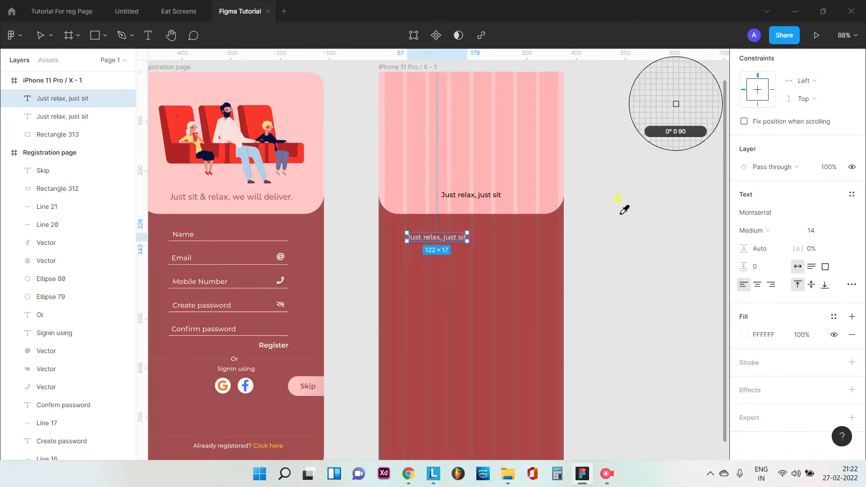
Change the white text copy's wording to "Name".
{"action": "double_click", "coordinate": [446, 236]}
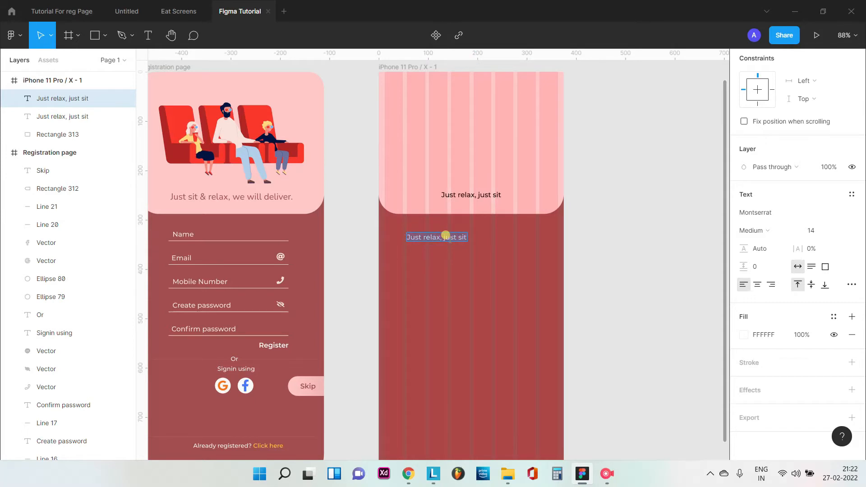
{"action": "type", "text": "Name"}
{"action": "key", "text": "Escape"}
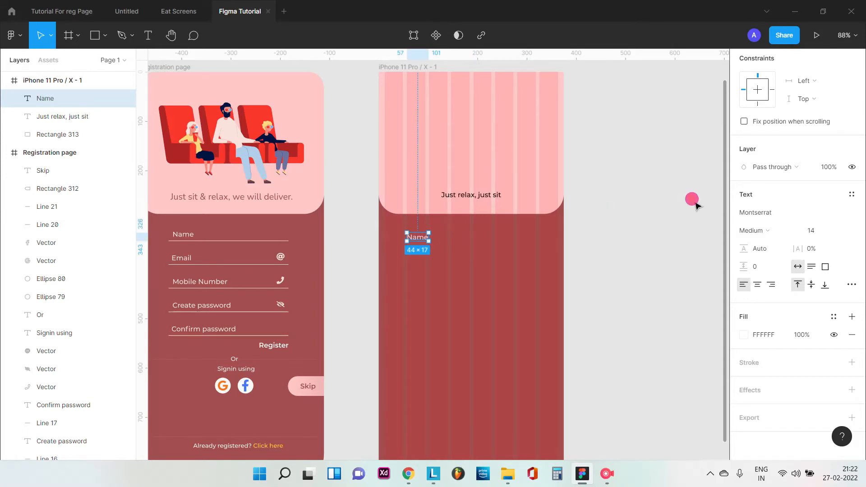
{"action": "scroll", "coordinate": [645, 221], "scroll_direction": "down", "scroll_amount": 1}
{"action": "left_click", "coordinate": [493, 244]}
Draw a line about 269 px wide beneath the Name label, starting at the label's left edge.
{"action": "scroll", "coordinate": [551, 231], "scroll_direction": "down", "scroll_amount": 1}
{"action": "scroll", "coordinate": [424, 223], "scroll_direction": "up", "scroll_amount": 3}
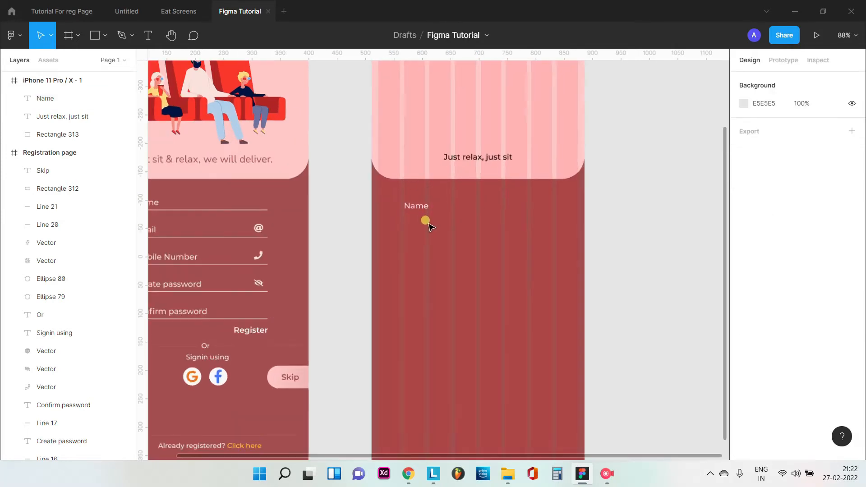
{"action": "left_click", "coordinate": [104, 36]}
{"action": "left_click", "coordinate": [105, 76]}
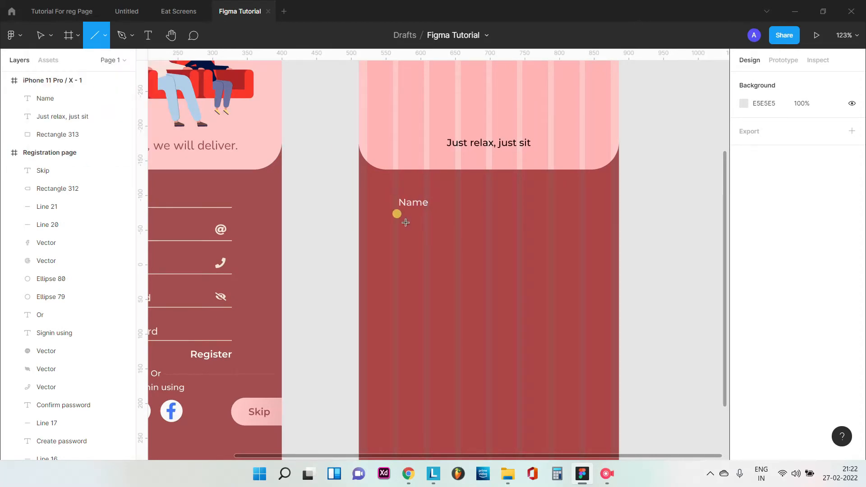
{"action": "mouse_move", "coordinate": [397, 215]}
{"action": "left_mouse_down"}
{"action": "mouse_move", "coordinate": [594, 213]}
{"action": "mouse_move", "coordinate": [588, 219]}
{"action": "left_mouse_up"}
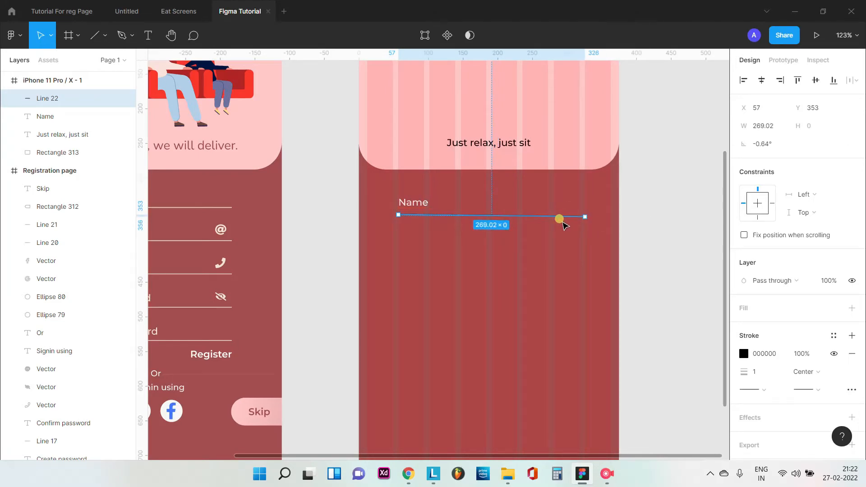
Straighten the line under Name by setting its rotation to 0°.
{"action": "scroll", "coordinate": [558, 218], "scroll_direction": "up", "scroll_amount": 5}
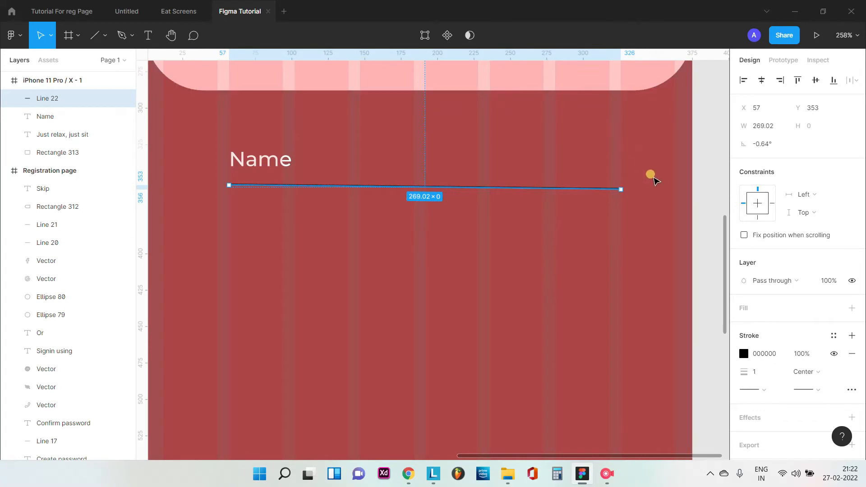
{"action": "left_click", "coordinate": [775, 147]}
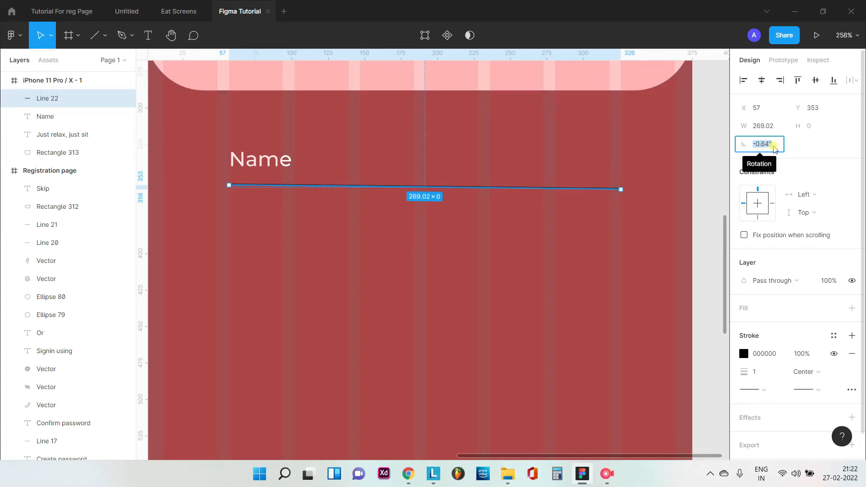
{"action": "type", "text": "0"}
{"action": "key", "text": "Return"}
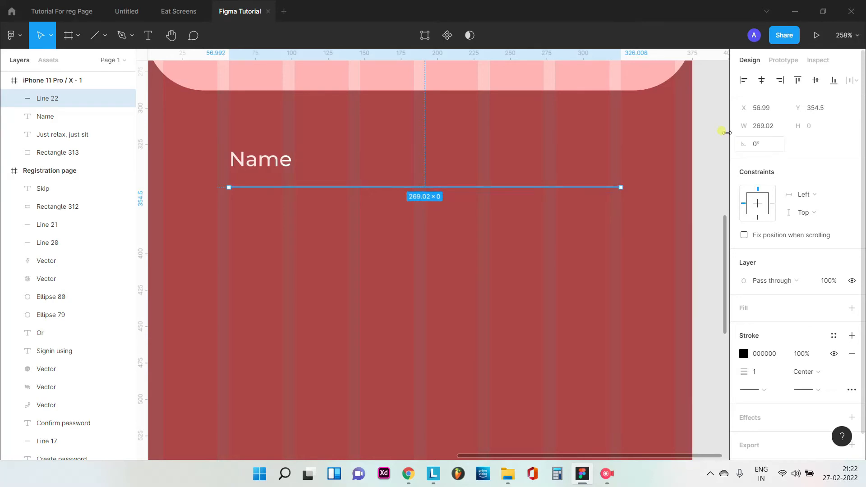
Set the stroke color of the line under Name to white FFFFFF from the document colors.
{"action": "left_click", "coordinate": [743, 354]}
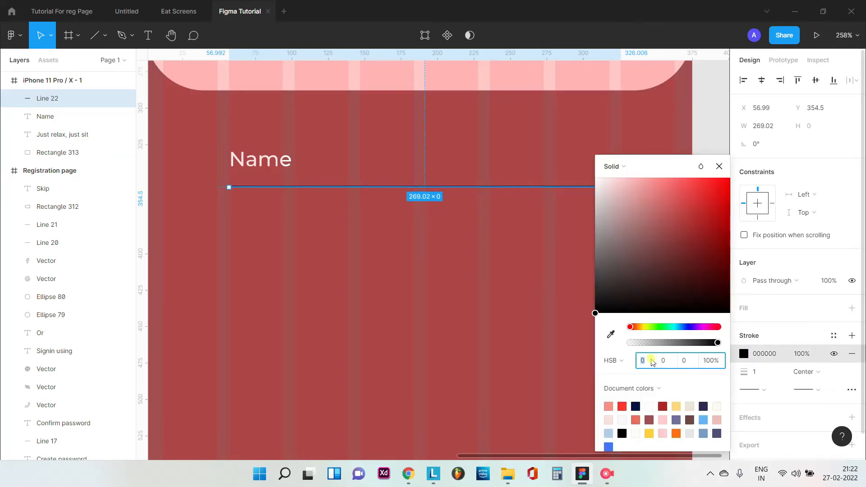
{"action": "left_click", "coordinate": [611, 334]}
{"action": "left_click", "coordinate": [655, 401]}
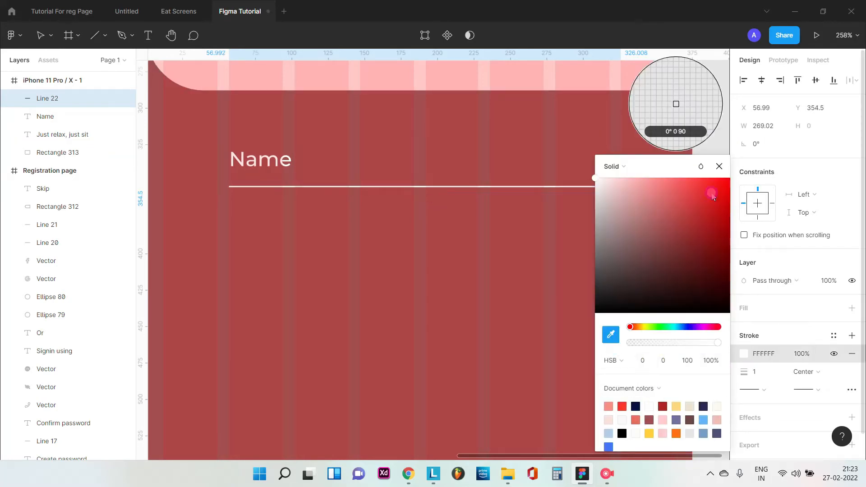
{"action": "left_click", "coordinate": [719, 166]}
{"action": "scroll", "coordinate": [668, 217], "scroll_direction": "down", "scroll_amount": 5}
{"action": "key", "text": "Escape"}
{"action": "left_click", "coordinate": [581, 248]}
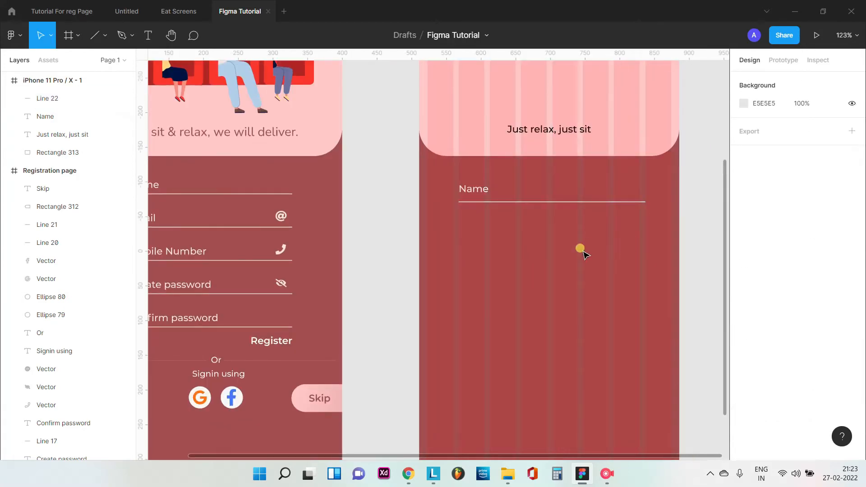
Copy the Name label together with its line and place two evenly spaced copies below, with labels at Y 378 and Y 430.
{"action": "left_click", "coordinate": [475, 189]}
{"action": "left_click", "coordinate": [508, 202], "text": "shift"}
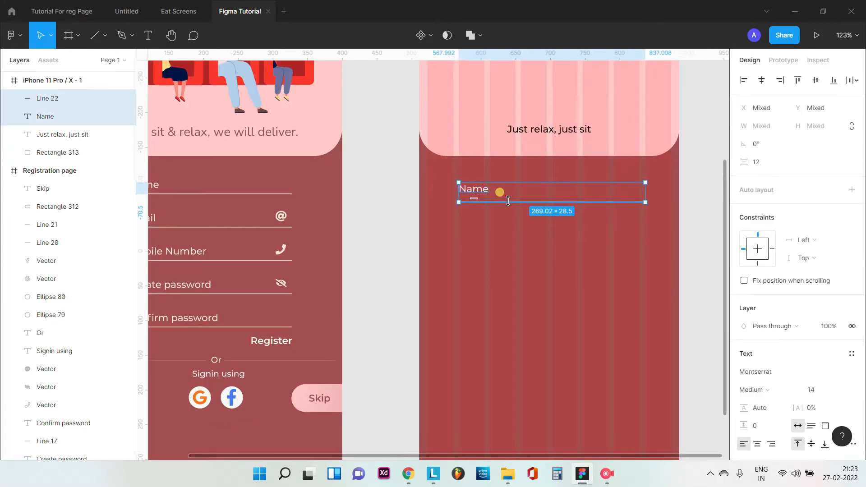
{"action": "key", "text": "ctrl+c"}
{"action": "key", "text": "ctrl+v"}
{"action": "left_click_drag", "start_coordinate": [526, 188], "coordinate": [537, 267]}
{"action": "key", "text": "ctrl+v"}
Rename the second field's label to "Email" and the third field's label to "Mobile No.".
{"action": "left_click", "coordinate": [472, 225]}
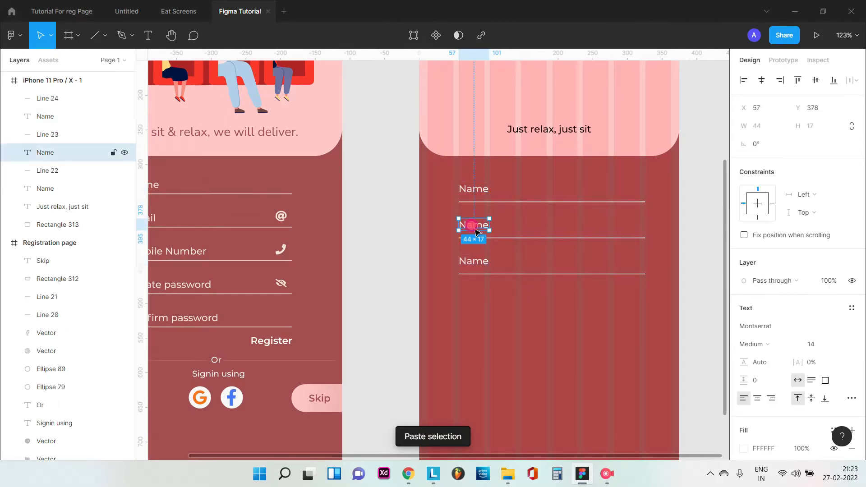
{"action": "type", "text": "Email"}
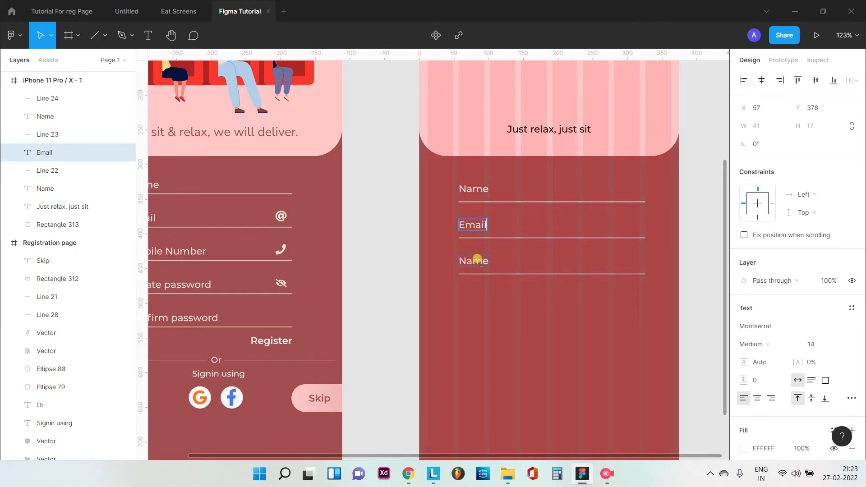
{"action": "left_click", "coordinate": [478, 260]}
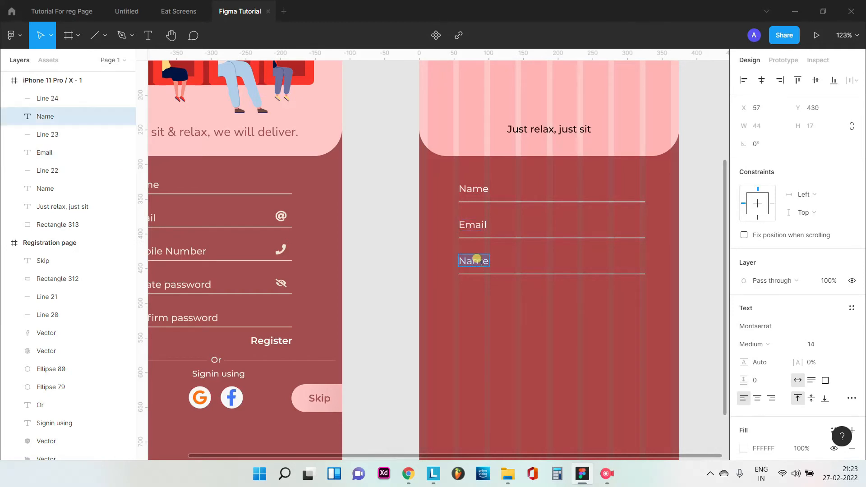
{"action": "type", "text": "Mobile No."}
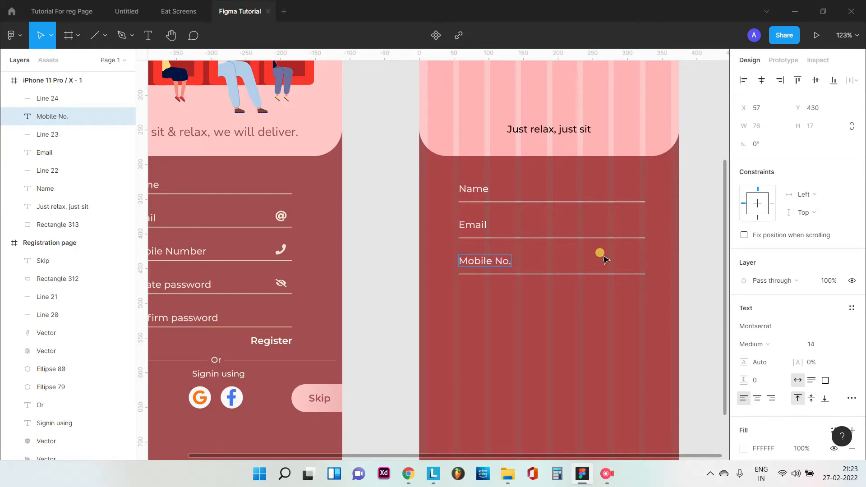
{"action": "scroll", "coordinate": [638, 236], "scroll_direction": "down", "scroll_amount": 1}
{"action": "scroll", "coordinate": [638, 236], "scroll_direction": "down", "scroll_amount": 3}
{"action": "left_click", "coordinate": [698, 223]}
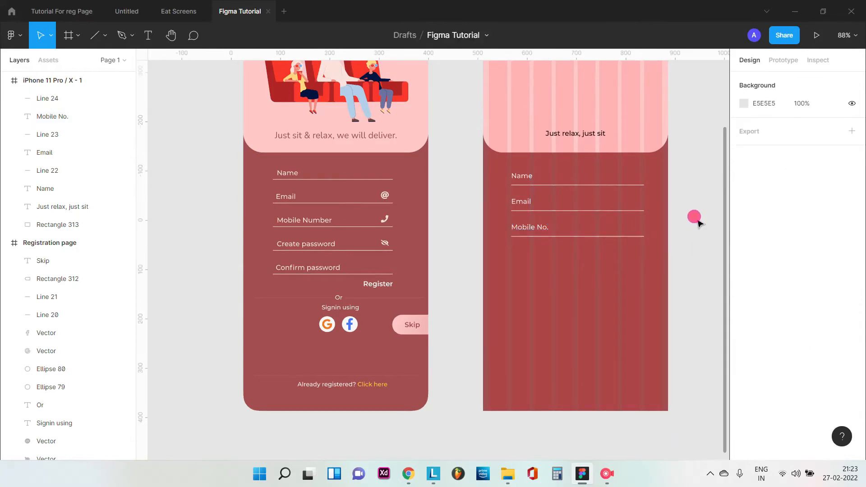
{"action": "scroll", "coordinate": [293, 242], "scroll_direction": "up", "scroll_amount": 2}
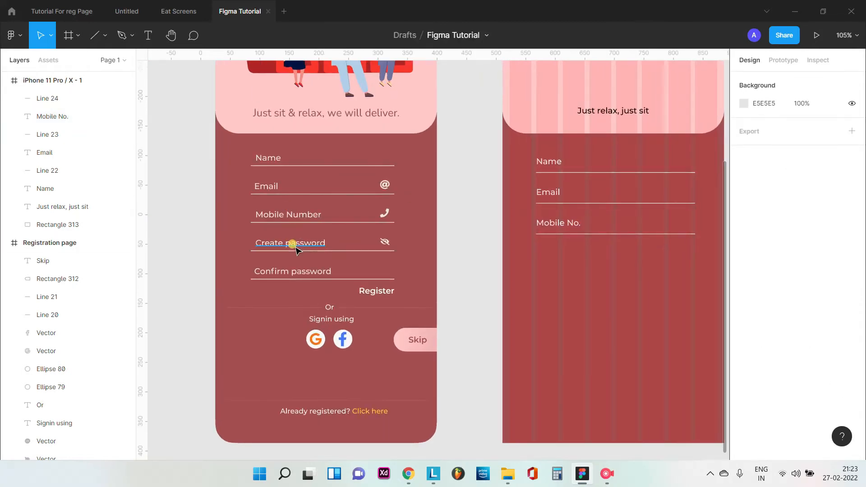
Copy the cinema-seat illustration group from the Registration page into the new frame's pink header, at about X 41, Y 62.
{"action": "scroll", "coordinate": [307, 295], "scroll_direction": "right", "scroll_amount": 3}
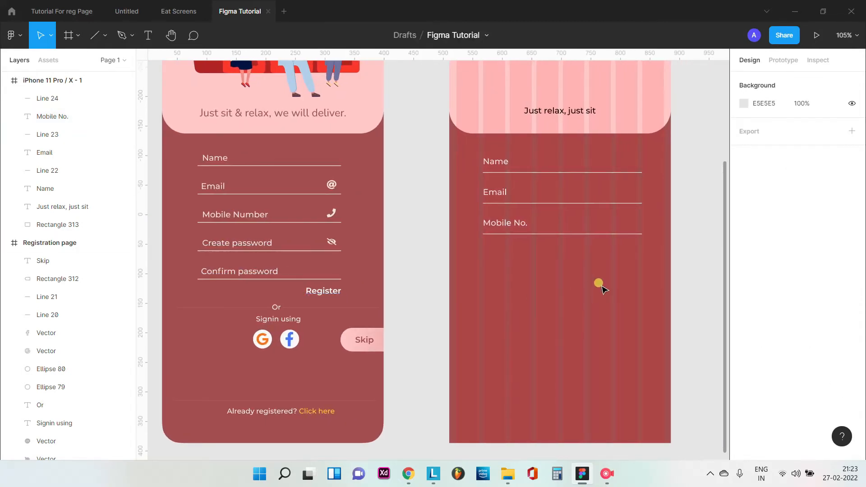
{"action": "scroll", "coordinate": [657, 276], "scroll_direction": "up", "scroll_amount": 3}
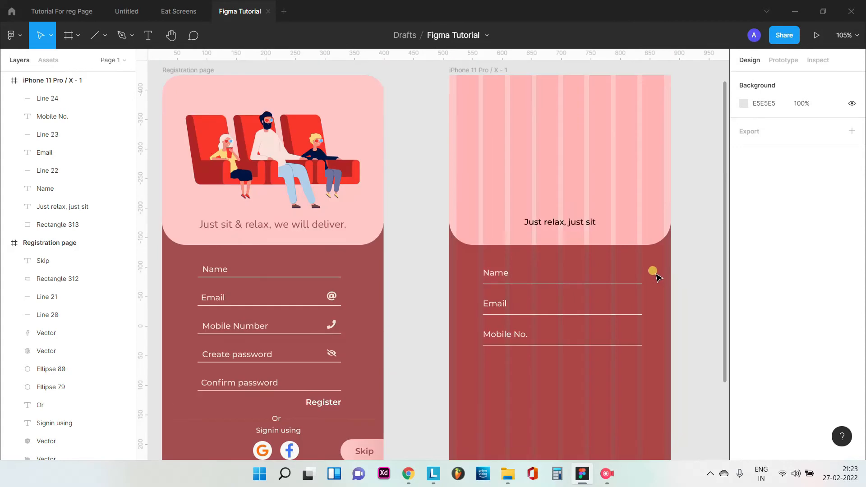
{"action": "left_click", "coordinate": [248, 163]}
{"action": "scroll", "coordinate": [248, 163], "scroll_direction": "down", "scroll_amount": 3}
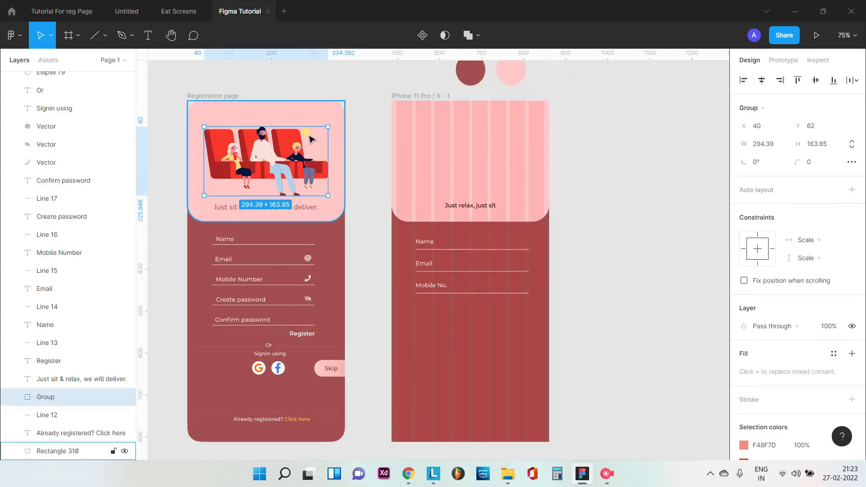
{"action": "key", "text": "ctrl+v"}
{"action": "left_click_drag", "start_coordinate": [299, 144], "coordinate": [504, 154]}
{"action": "key", "text": "Escape"}
{"action": "scroll", "coordinate": [504, 154], "scroll_direction": "up", "scroll_amount": 3}
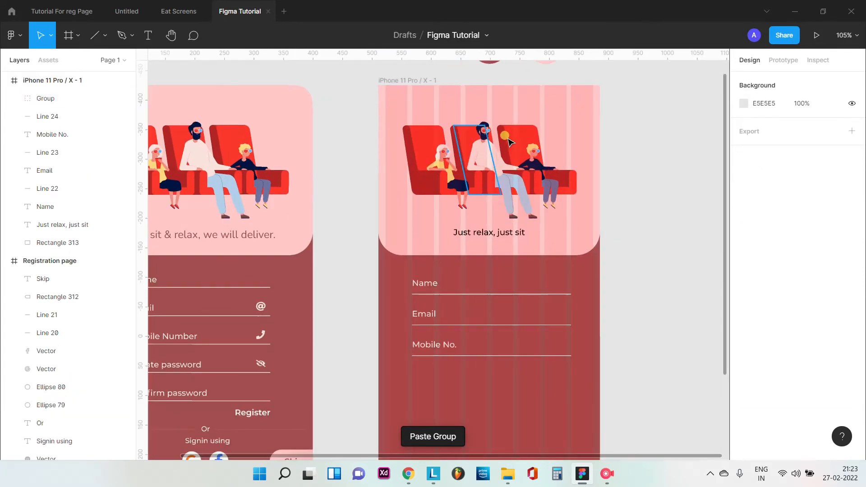
{"action": "left_click", "coordinate": [540, 145]}
Switch to Chrome, search Google for "freepik" in a new tab and open the Freepik website.
{"action": "left_click", "coordinate": [409, 474]}
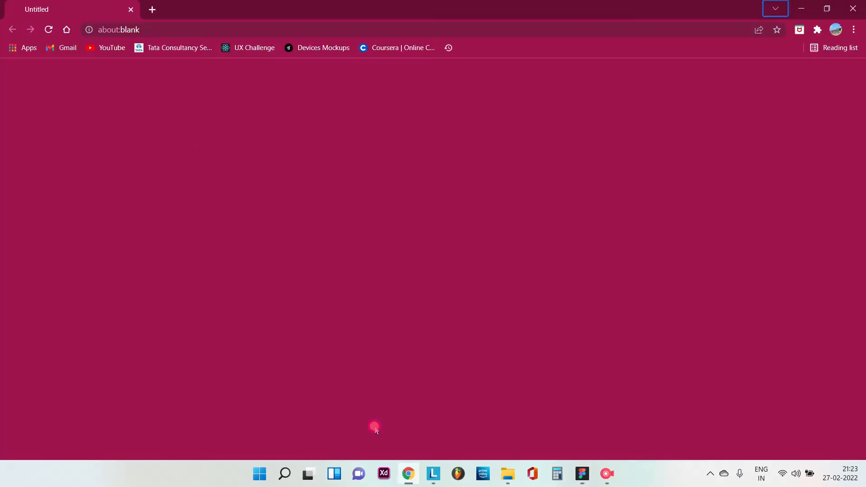
{"action": "key", "text": "ctrl+t"}
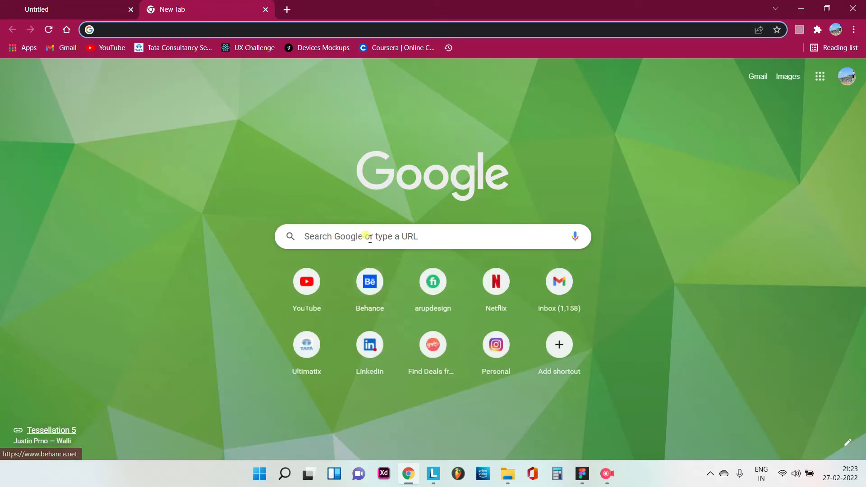
{"action": "left_click", "coordinate": [368, 237]}
{"action": "type", "text": "freepik"}
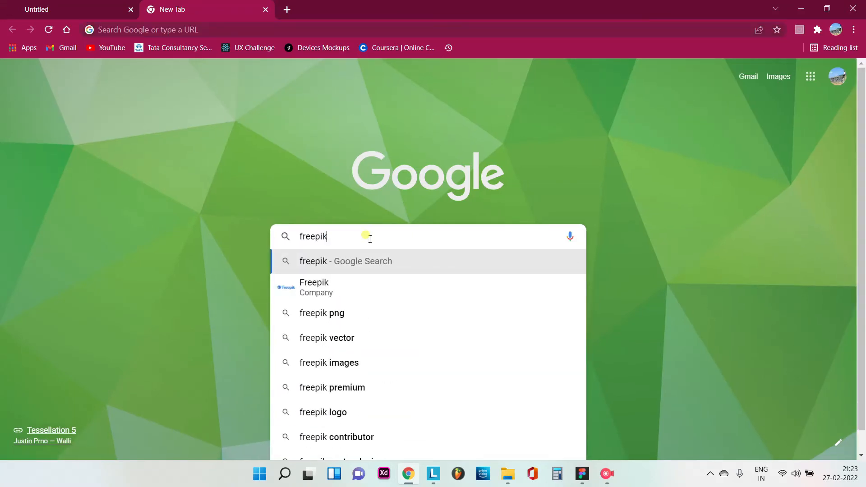
{"action": "key", "text": "Return"}
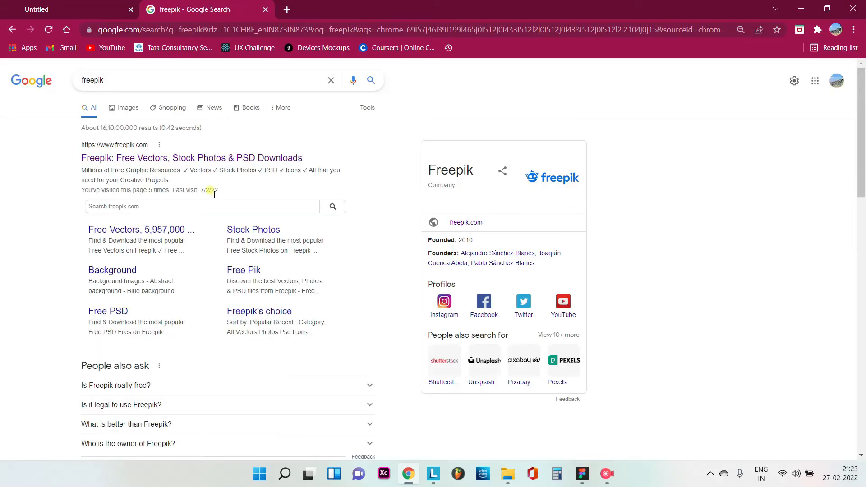
{"action": "left_click", "coordinate": [223, 162]}
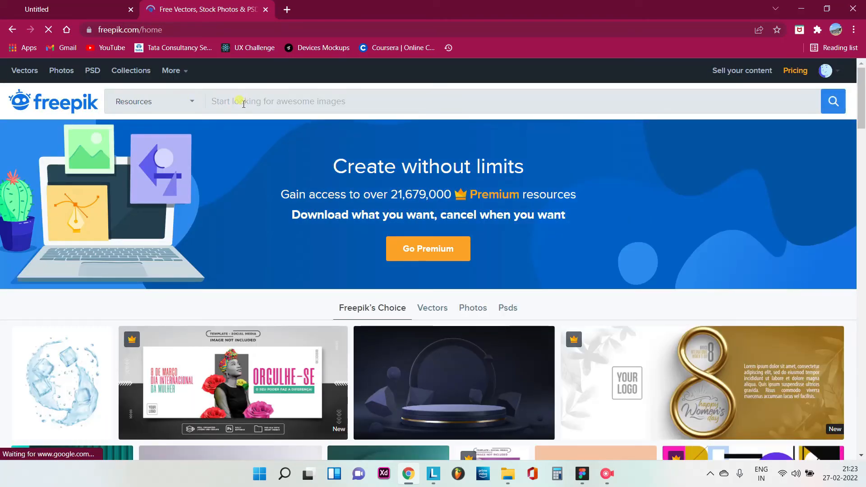
Browse the images on the Freepik home page, then return to Figma.
{"action": "scroll", "coordinate": [251, 130], "scroll_direction": "down", "scroll_amount": 20}
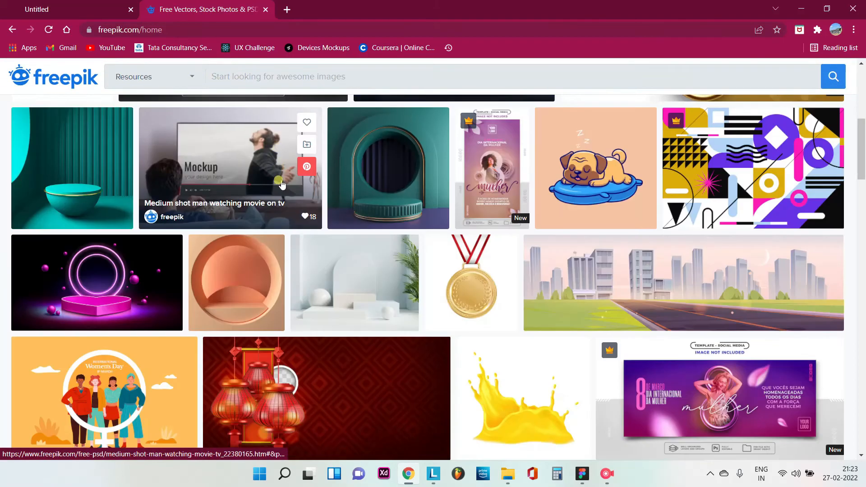
{"action": "scroll", "coordinate": [369, 207], "scroll_direction": "up", "scroll_amount": 3}
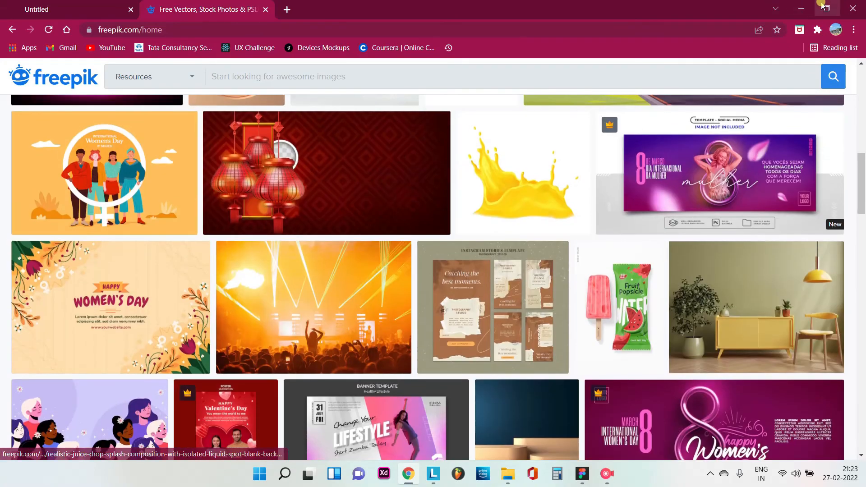
{"action": "left_click", "coordinate": [799, 9]}
{"action": "left_click", "coordinate": [654, 180]}
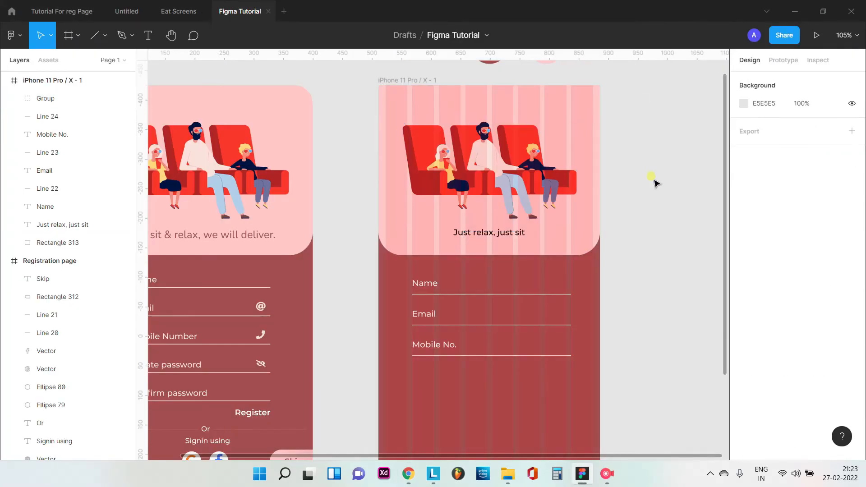
Look at the fill type options, including Image, for the new frame's pink header rectangle.
{"action": "scroll", "coordinate": [652, 178], "scroll_direction": "down", "scroll_amount": 3}
{"action": "scroll", "coordinate": [648, 174], "scroll_direction": "up", "scroll_amount": 1}
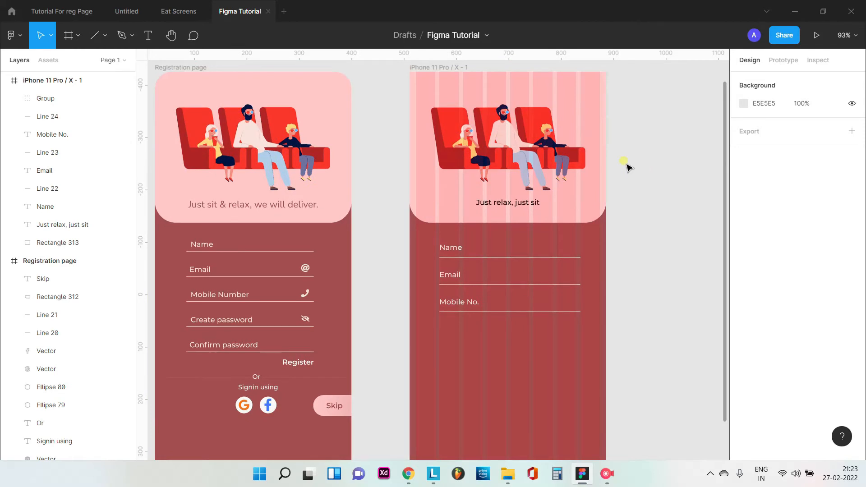
{"action": "left_click", "coordinate": [468, 134]}
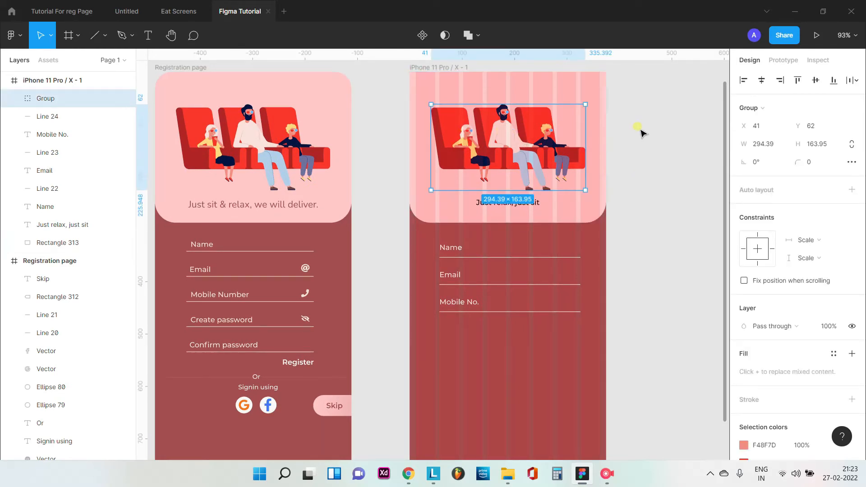
{"action": "scroll", "coordinate": [634, 135], "scroll_direction": "right", "scroll_amount": 1}
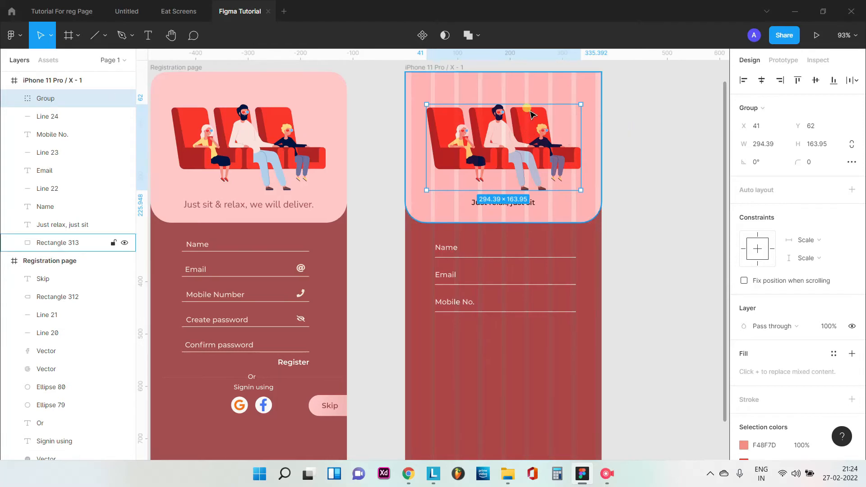
{"action": "scroll", "coordinate": [437, 87], "scroll_direction": "right", "scroll_amount": 5}
{"action": "left_click", "coordinate": [382, 72]}
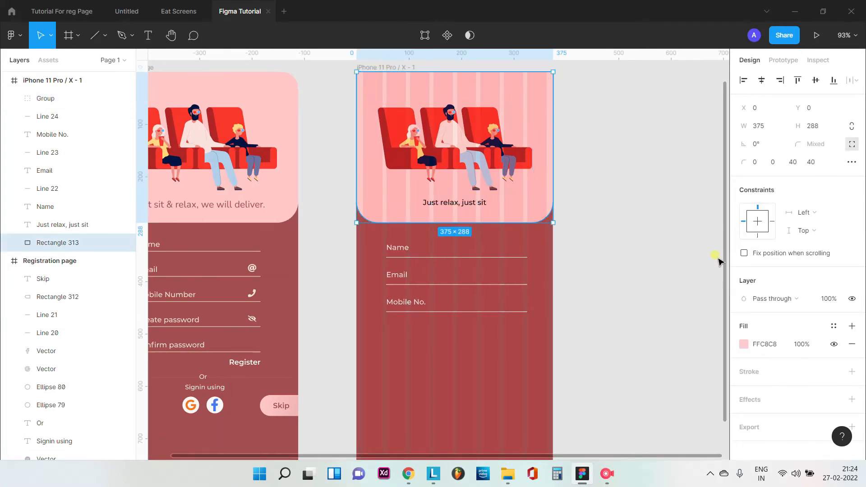
{"action": "left_click", "coordinate": [744, 344]}
{"action": "left_click", "coordinate": [624, 166]}
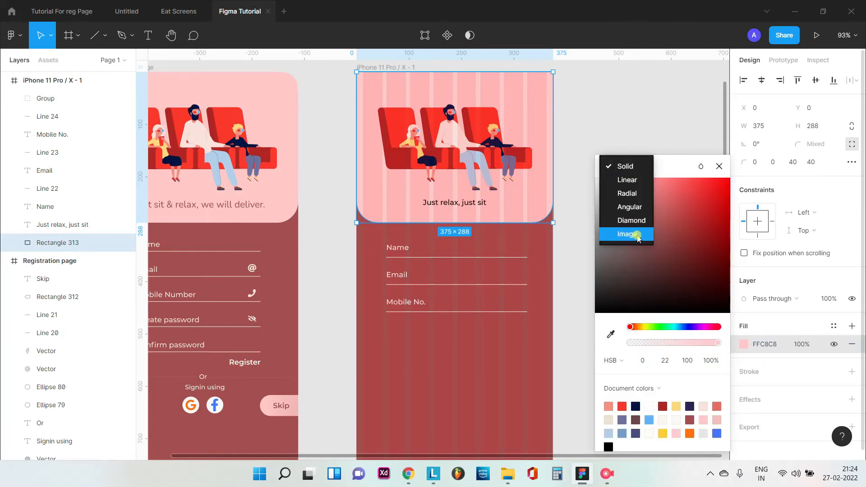
{"action": "left_click", "coordinate": [719, 167]}
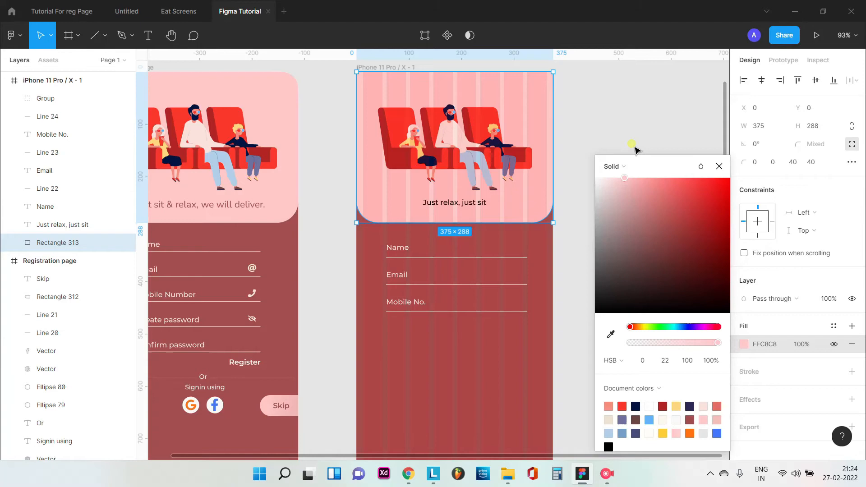
{"action": "left_click", "coordinate": [719, 167]}
{"action": "left_click", "coordinate": [657, 149]}
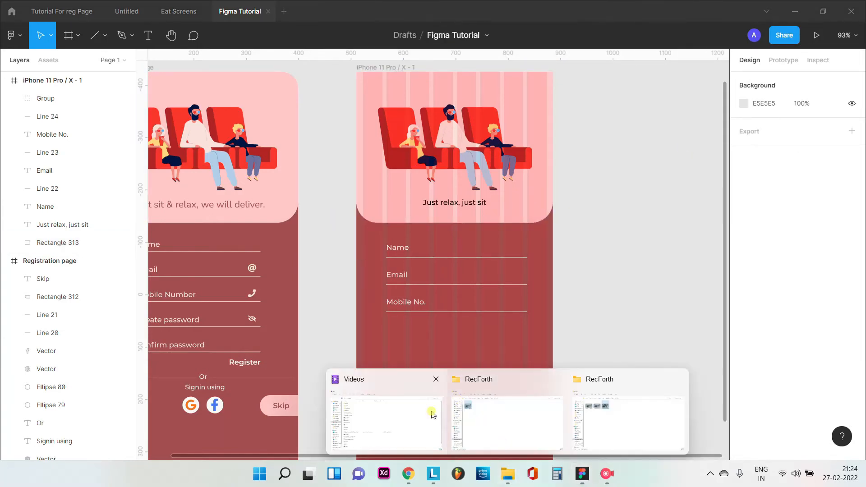
Open the My Projects folder in File Explorer and shrink its window and Figma's so that both are visible.
{"action": "left_click", "coordinate": [385, 415]}
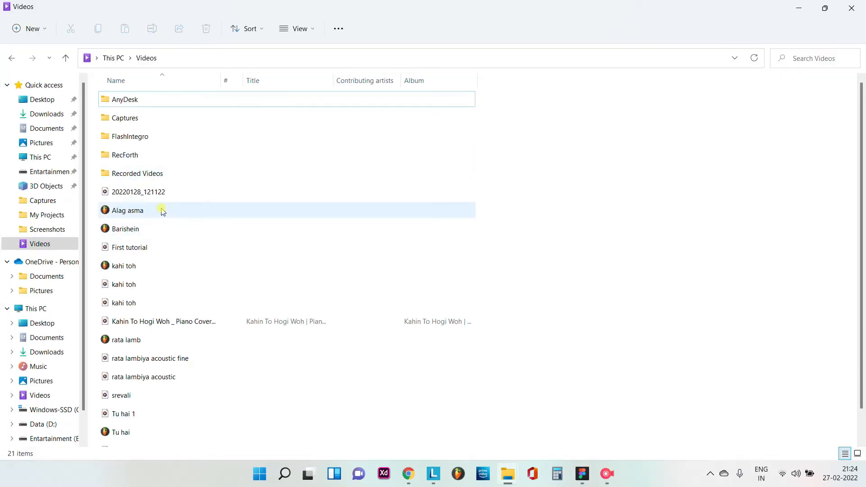
{"action": "left_click", "coordinate": [47, 215]}
{"action": "left_click", "coordinate": [267, 113]}
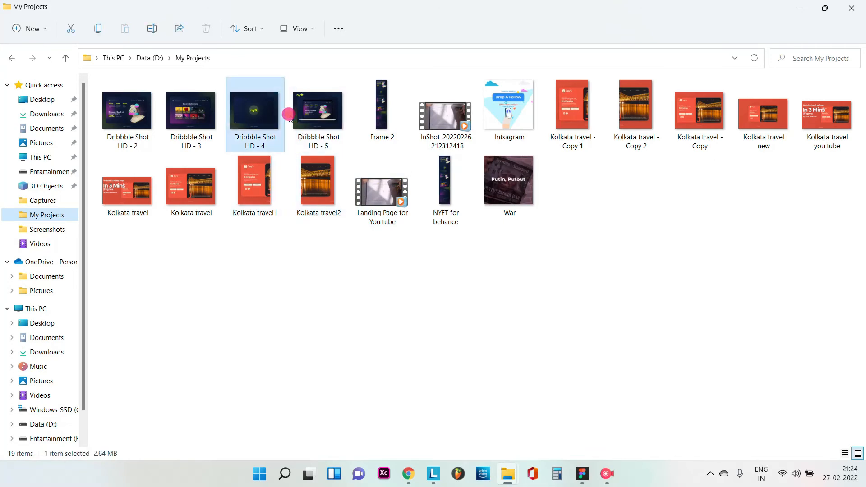
{"action": "left_click", "coordinate": [825, 8]}
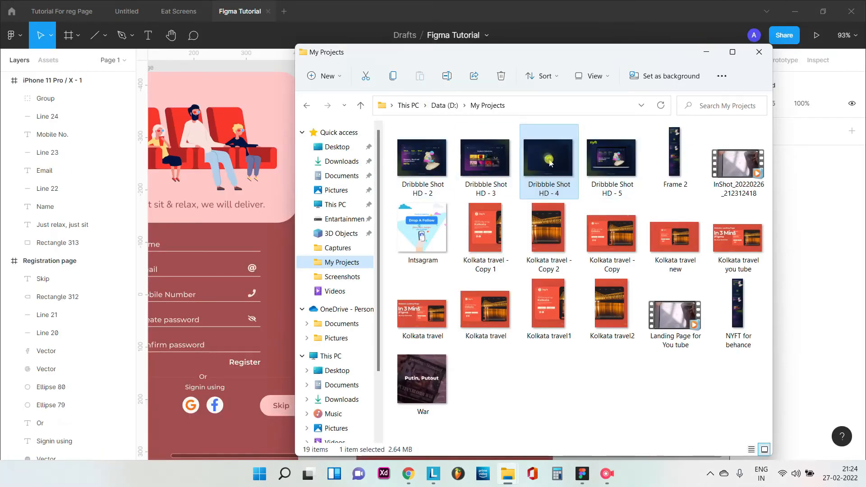
{"action": "left_click", "coordinate": [546, 33]}
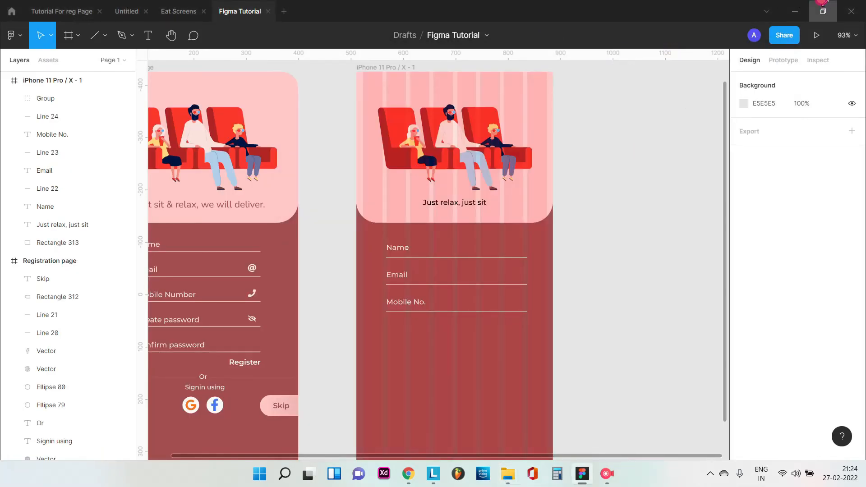
{"action": "left_click", "coordinate": [823, 9]}
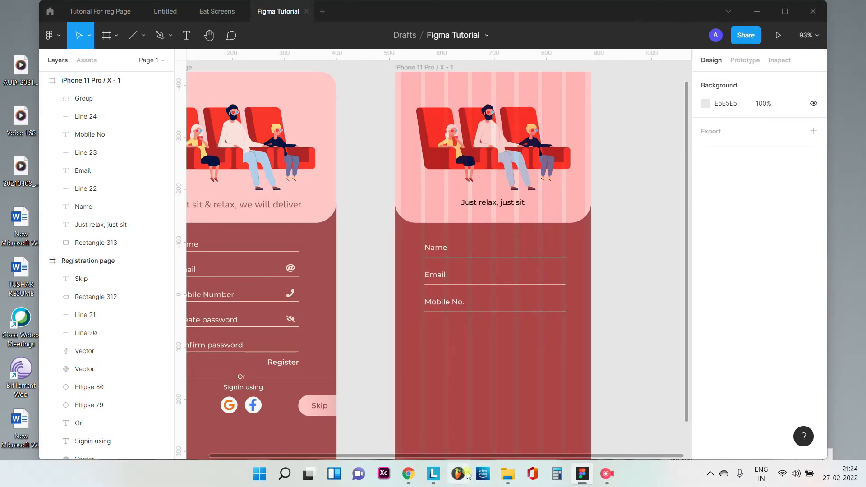
{"action": "left_click", "coordinate": [522, 437]}
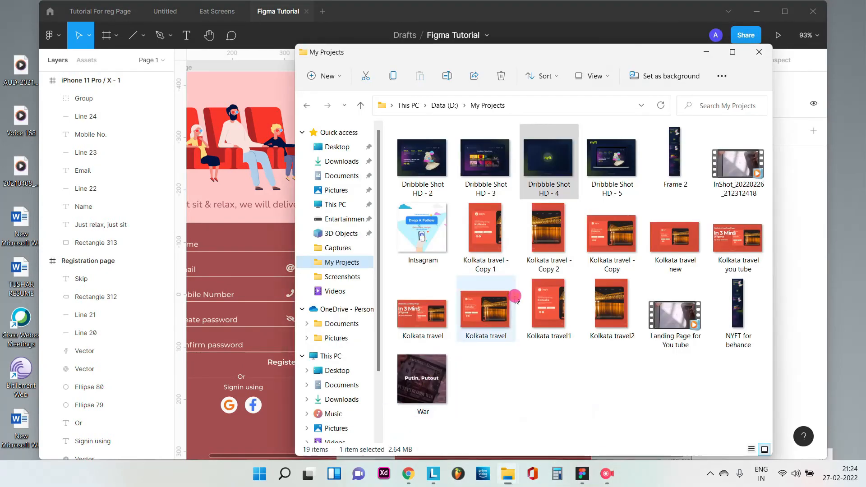
Import the Dribbble Shot HD - 4 image from the My Projects folder onto the Registration page and maximize Figma.
{"action": "left_click", "coordinate": [549, 170]}
{"action": "left_click_drag", "start_coordinate": [552, 164], "coordinate": [271, 228]}
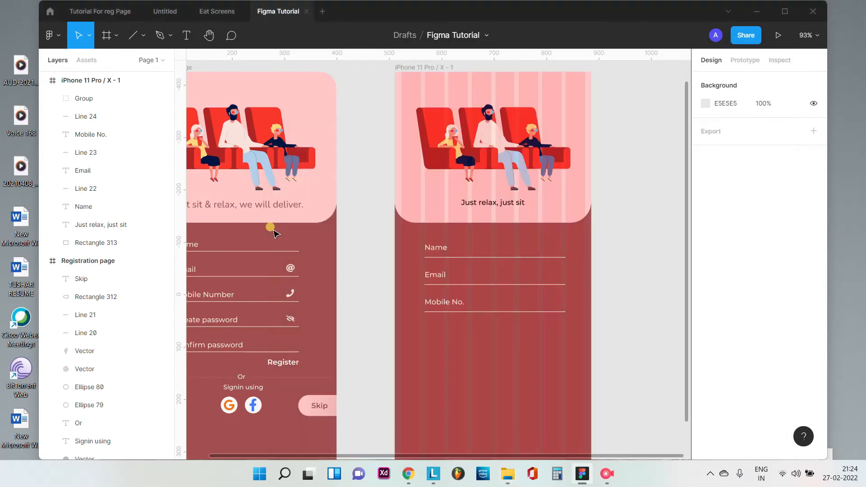
{"action": "left_click", "coordinate": [785, 11]}
{"action": "scroll", "coordinate": [591, 141], "scroll_direction": "down", "scroll_amount": 3}
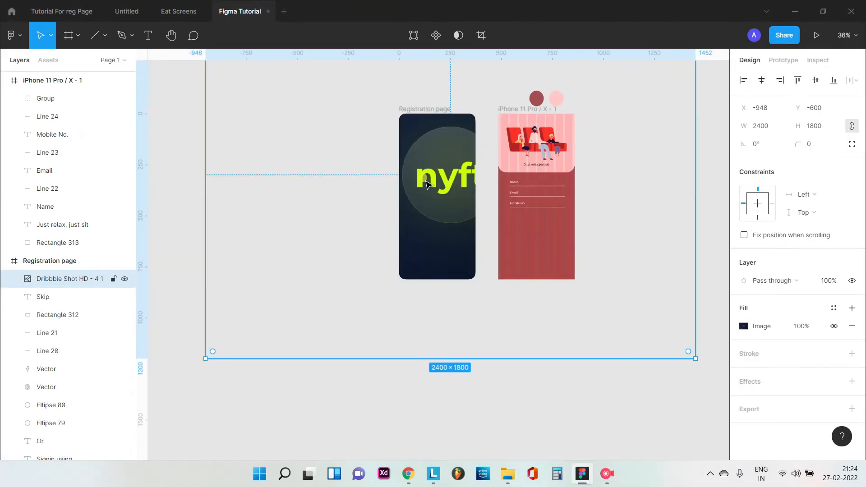
Move the imported Dribbble Shot HD - 4 image out of the Registration page onto empty canvas and delete it.
{"action": "left_click_drag", "start_coordinate": [445, 168], "coordinate": [306, 213]}
{"action": "scroll", "coordinate": [324, 210], "scroll_direction": "down", "scroll_amount": 3}
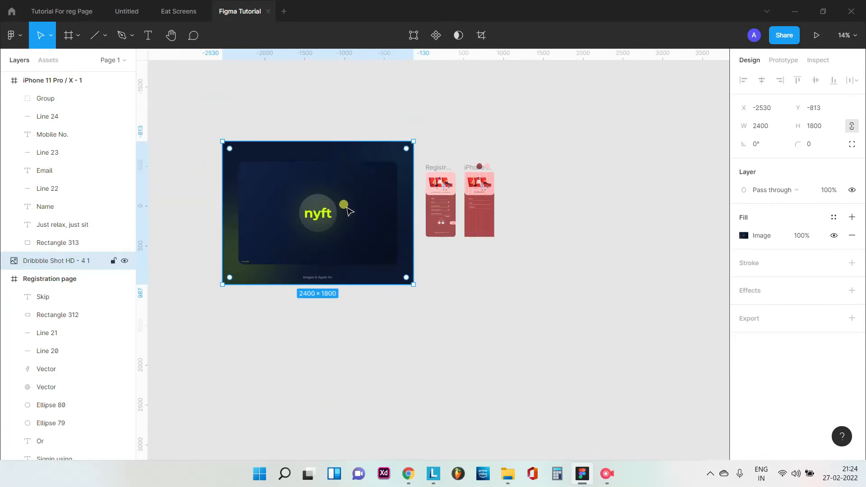
{"action": "key", "text": "Delete"}
{"action": "scroll", "coordinate": [478, 198], "scroll_direction": "up", "scroll_amount": 5}
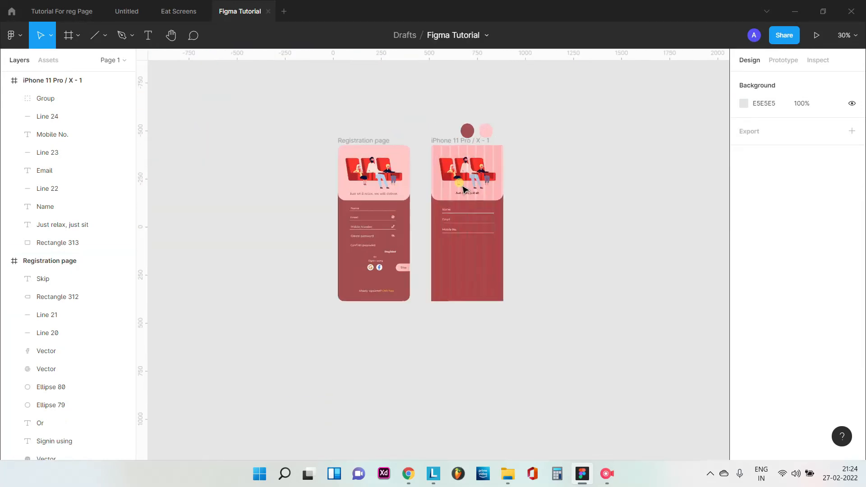
Examine the Google and Facebook sign-in icons on the reference Registration page.
{"action": "scroll", "coordinate": [584, 226], "scroll_direction": "down", "scroll_amount": 3}
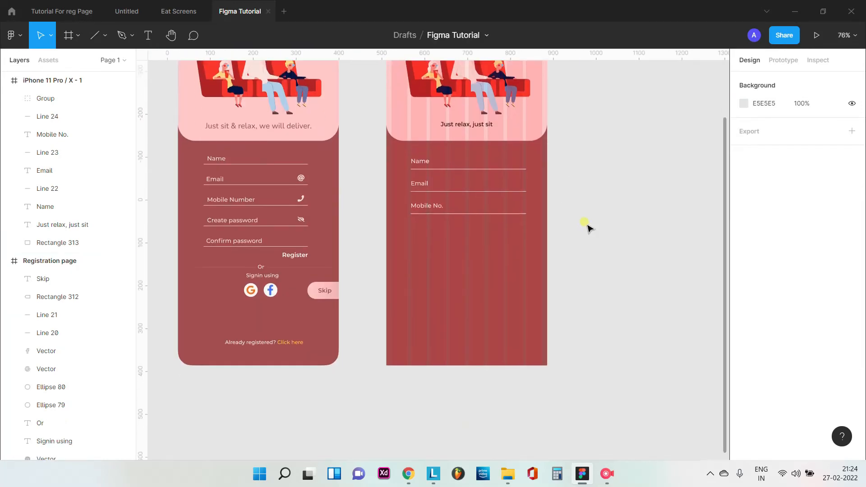
{"action": "scroll", "coordinate": [564, 220], "scroll_direction": "up", "scroll_amount": 2}
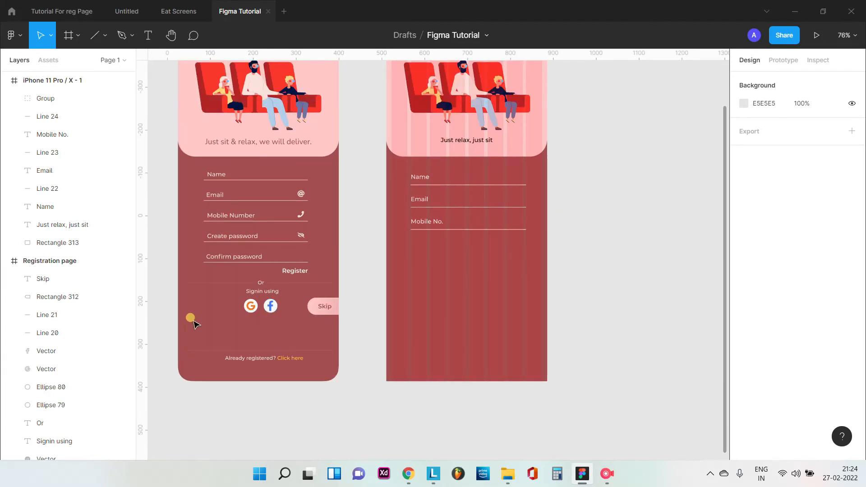
{"action": "scroll", "coordinate": [243, 316], "scroll_direction": "up", "scroll_amount": 3}
{"action": "left_click", "coordinate": [285, 305]}
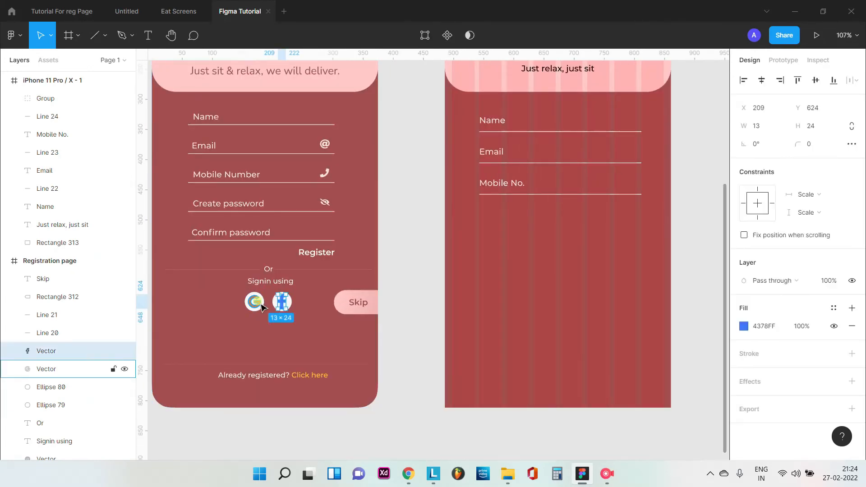
{"action": "left_click", "coordinate": [261, 308]}
{"action": "left_click", "coordinate": [284, 306]}
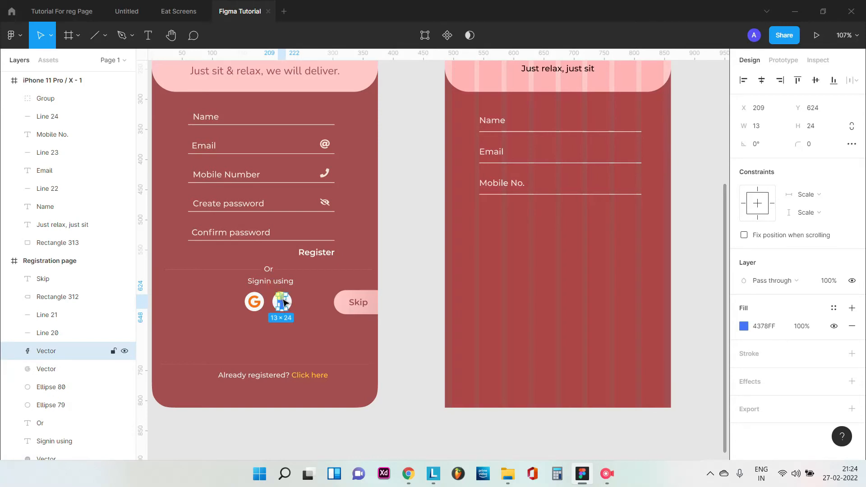
{"action": "scroll", "coordinate": [285, 305], "scroll_direction": "up", "scroll_amount": 1}
{"action": "scroll", "coordinate": [277, 320], "scroll_direction": "down", "scroll_amount": 3}
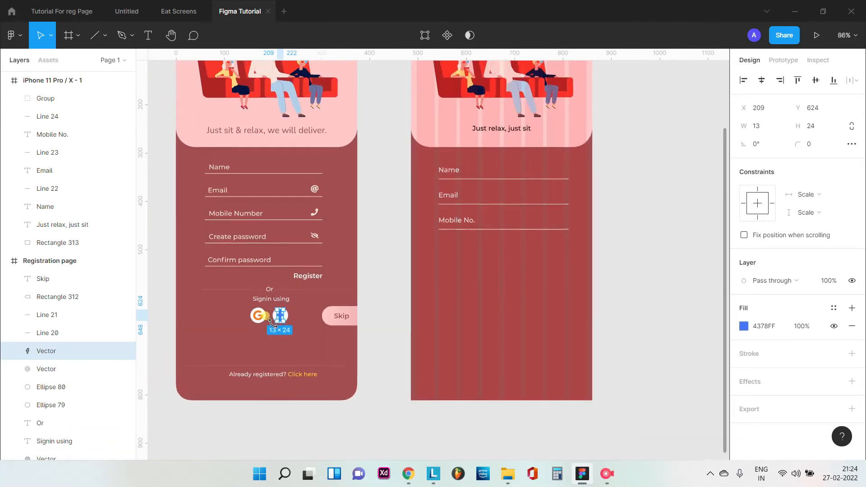
{"action": "left_click", "coordinate": [633, 219]}
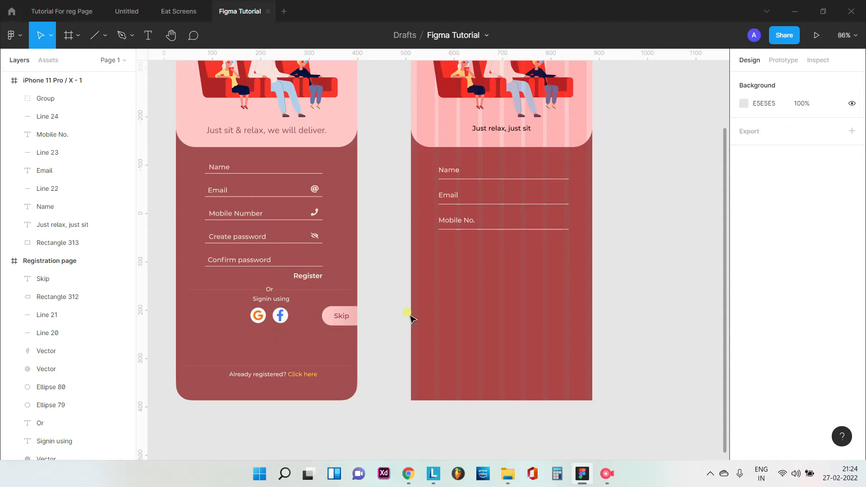
Open the Feather Icons plugin to find an icon for the new screen.
{"action": "scroll", "coordinate": [570, 231], "scroll_direction": "right", "scroll_amount": 5}
{"action": "scroll", "coordinate": [571, 231], "scroll_direction": "up", "scroll_amount": 2}
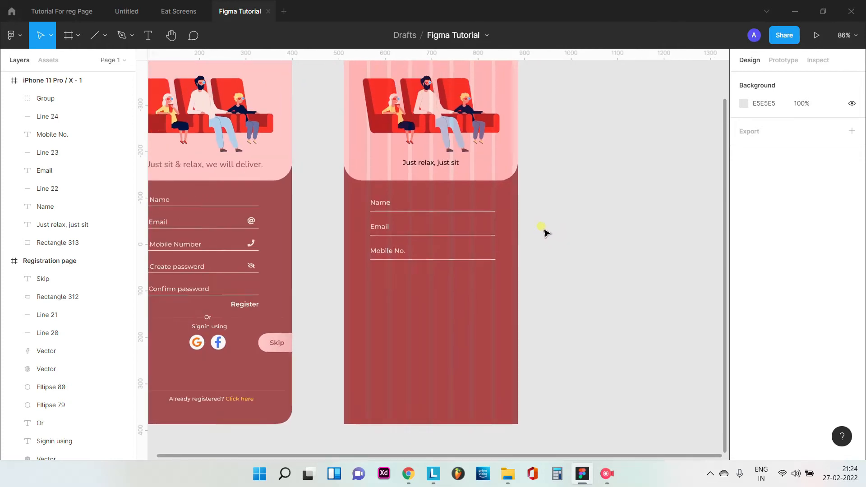
{"action": "scroll", "coordinate": [544, 232], "scroll_direction": "down", "scroll_amount": 2}
{"action": "right_click", "coordinate": [584, 150]}
{"action": "left_click", "coordinate": [551, 154]}
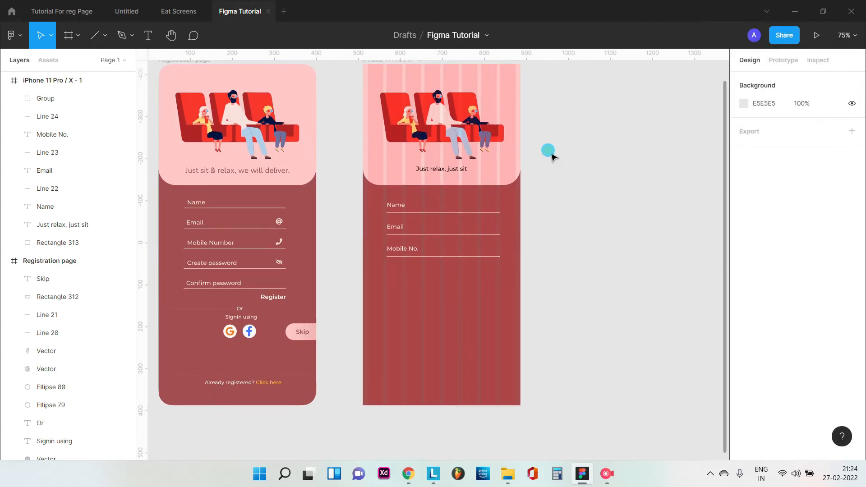
{"action": "right_click", "coordinate": [549, 152]}
{"action": "mouse_move", "coordinate": [560, 238]}
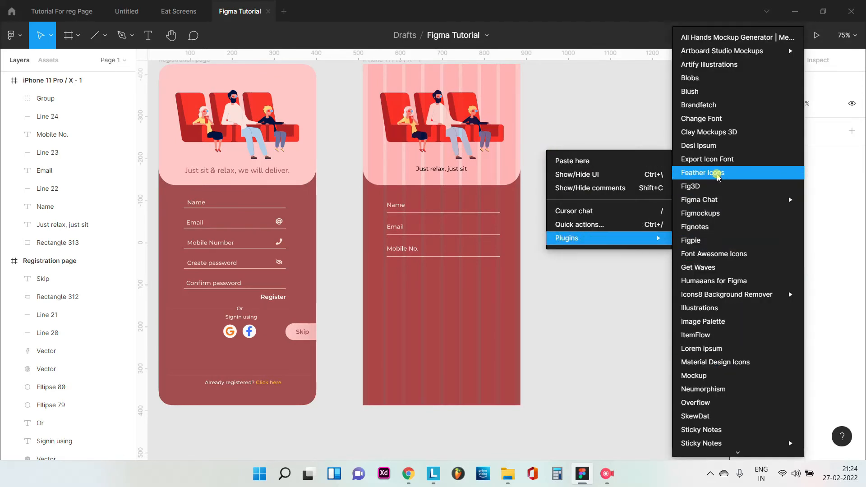
{"action": "left_click", "coordinate": [718, 176]}
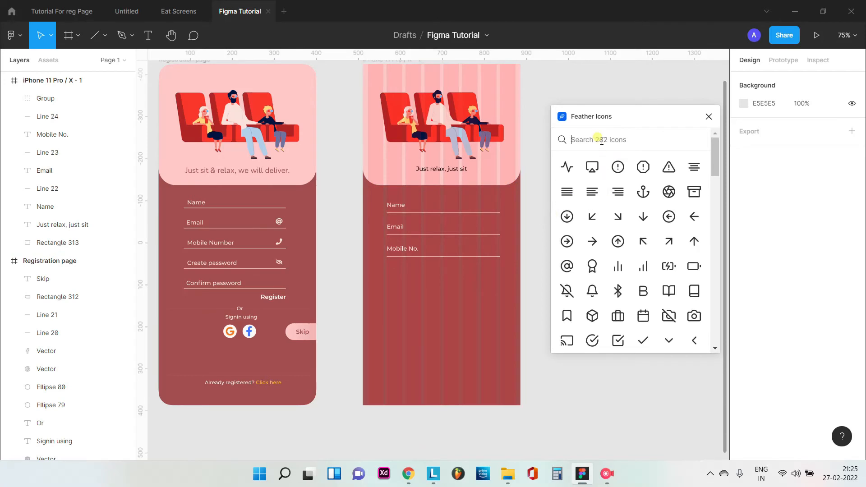
Search the Feather icons for f, place the facebook icon below the Mobile No. line and close the plugin.
{"action": "type", "text": "f"}
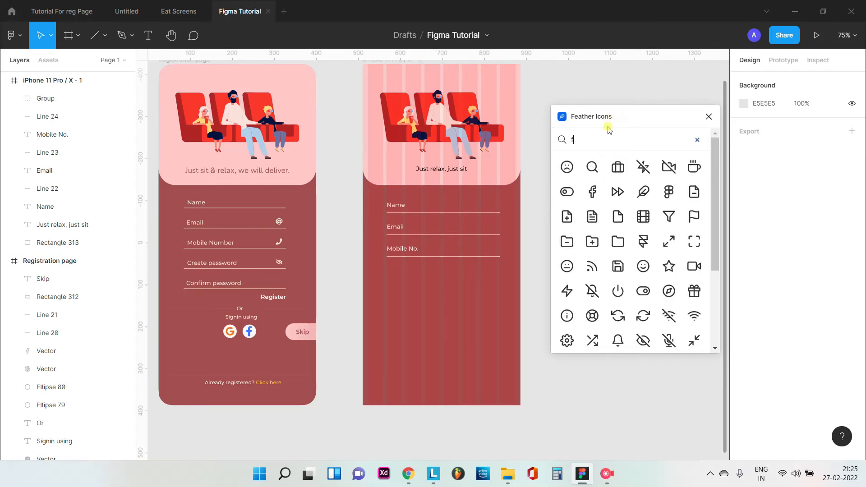
{"action": "left_click", "coordinate": [597, 195]}
{"action": "scroll", "coordinate": [440, 260], "scroll_direction": "up", "scroll_amount": 2}
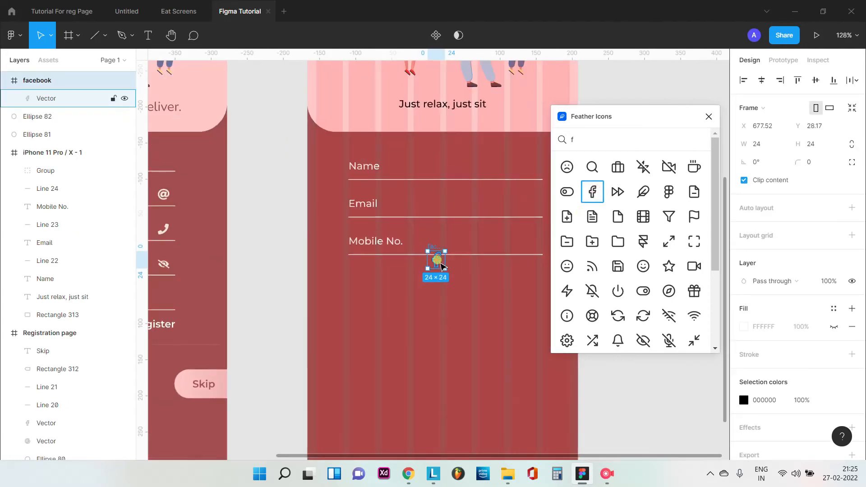
{"action": "left_click_drag", "start_coordinate": [442, 264], "coordinate": [498, 304]}
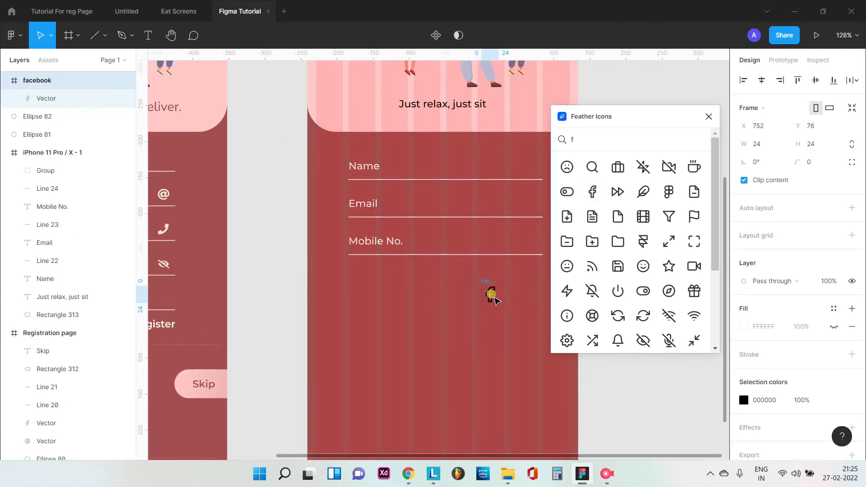
{"action": "left_click", "coordinate": [708, 118]}
{"action": "scroll", "coordinate": [586, 251], "scroll_direction": "down", "scroll_amount": 2}
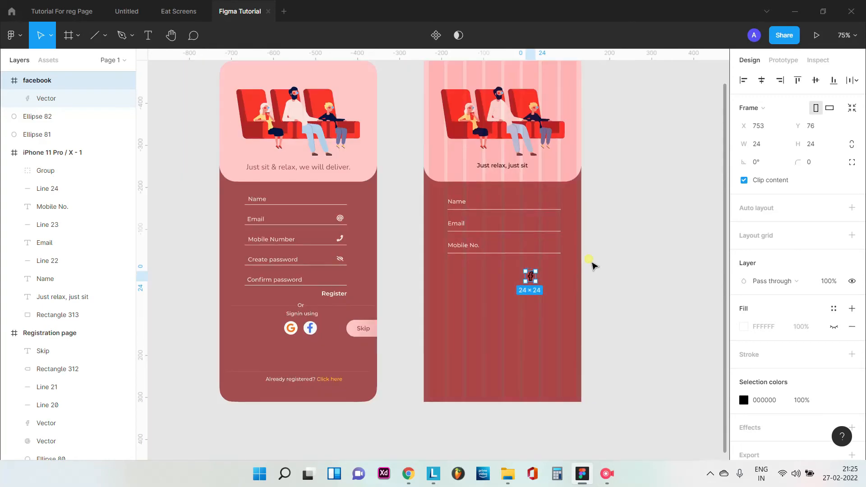
Move the facebook icon's vector out of its icon frame into the phone frame and set its stroke colour to 4378FF.
{"action": "left_click", "coordinate": [592, 264]}
{"action": "left_click_drag", "start_coordinate": [530, 276], "coordinate": [508, 276]}
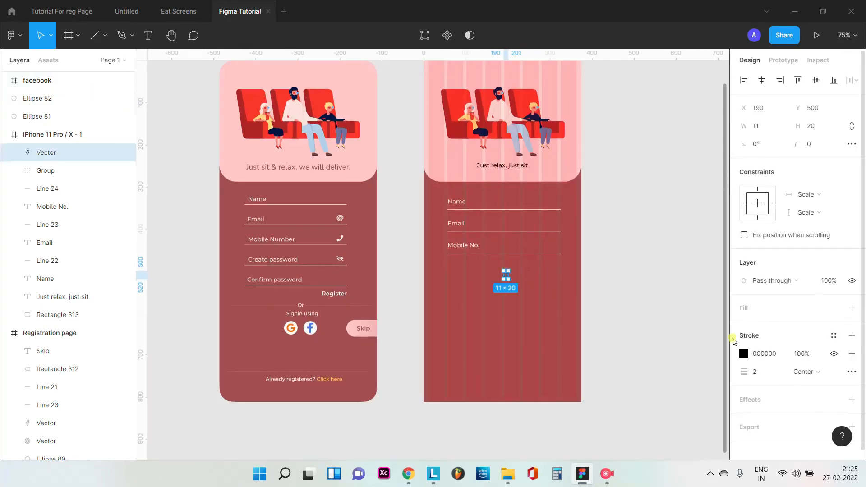
{"action": "left_click", "coordinate": [744, 354]}
{"action": "left_click", "coordinate": [610, 334]}
{"action": "left_click", "coordinate": [652, 403]}
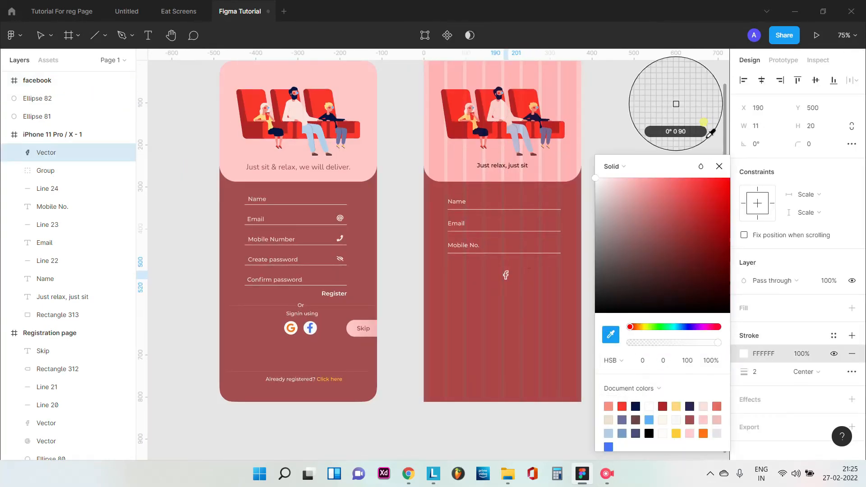
{"action": "left_click", "coordinate": [608, 447]}
Add a fill to the facebook vector and set it to the blue 4378FF.
{"action": "left_click", "coordinate": [746, 313]}
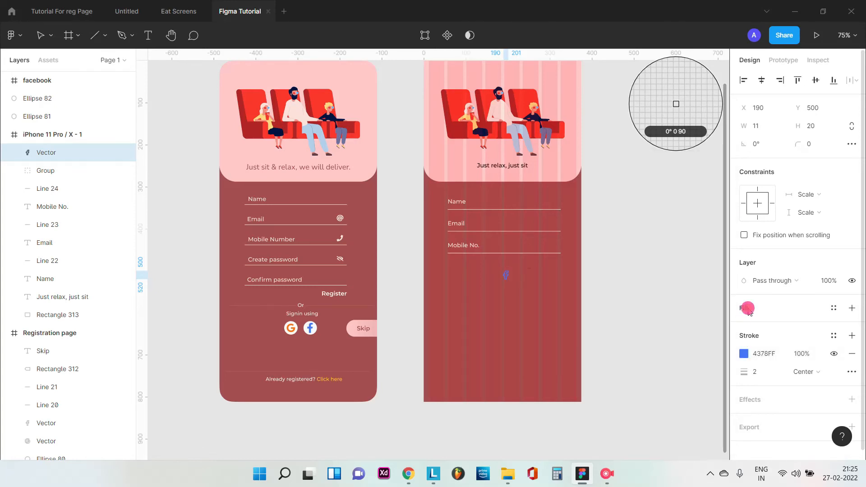
{"action": "left_click", "coordinate": [742, 329]}
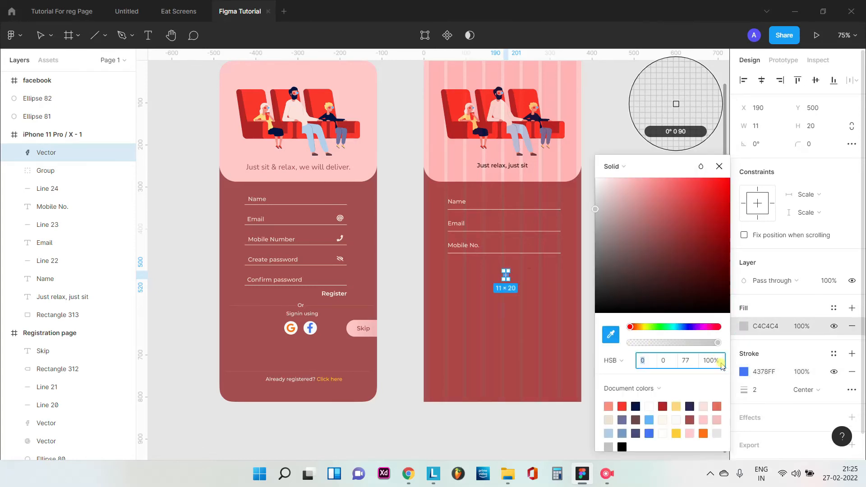
{"action": "left_click", "coordinate": [654, 423]}
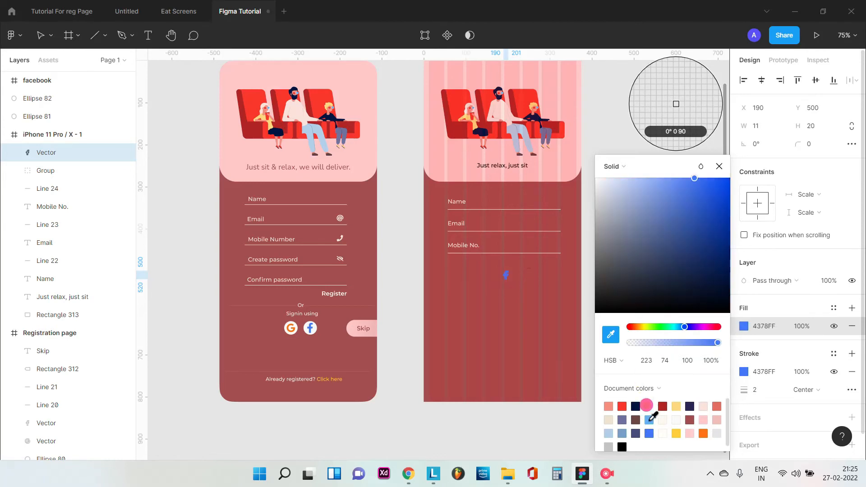
{"action": "left_click", "coordinate": [719, 166]}
{"action": "key", "text": "Escape"}
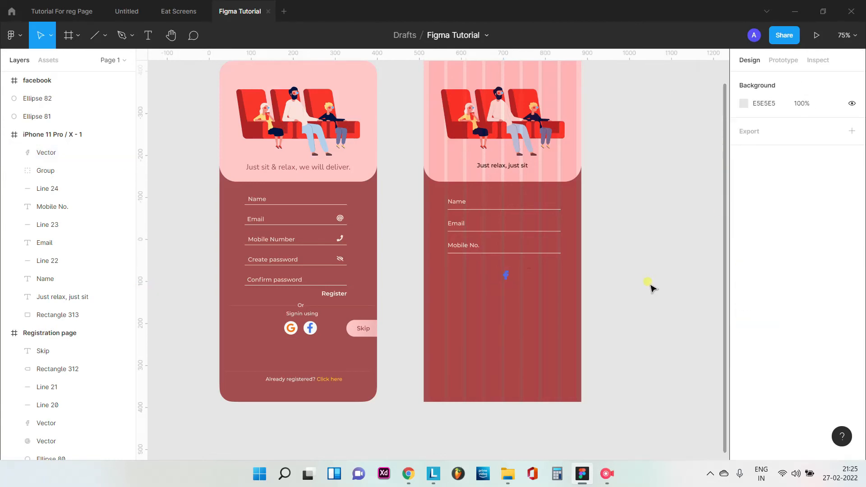
Delete the empty facebook frame left beside the blue icon.
{"action": "left_click", "coordinate": [505, 276]}
{"action": "left_click", "coordinate": [591, 290]}
{"action": "scroll", "coordinate": [528, 271], "scroll_direction": "up", "scroll_amount": 5, "text": "ctrl"}
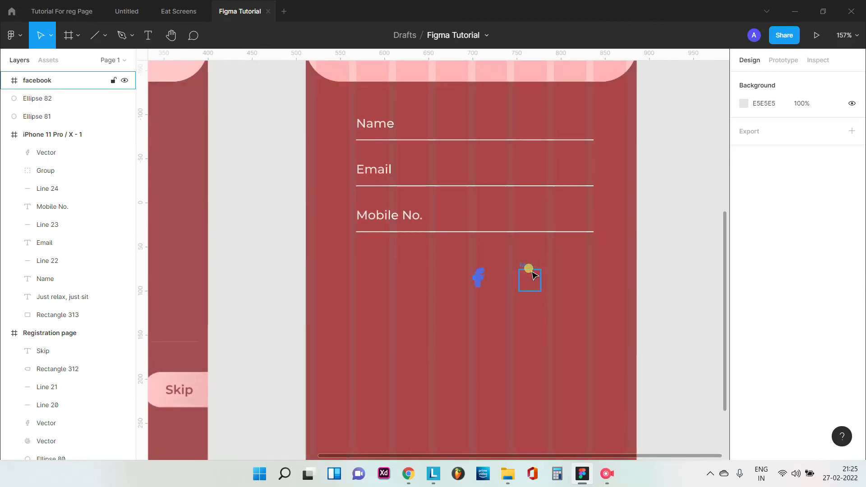
{"action": "left_click", "coordinate": [523, 274]}
{"action": "key", "text": "Delete"}
Reposition the blue facebook icon beneath the Mobile No. line at X 207, Y 496.
{"action": "left_click", "coordinate": [478, 279]}
{"action": "scroll", "coordinate": [477, 280], "scroll_direction": "down", "scroll_amount": 3}
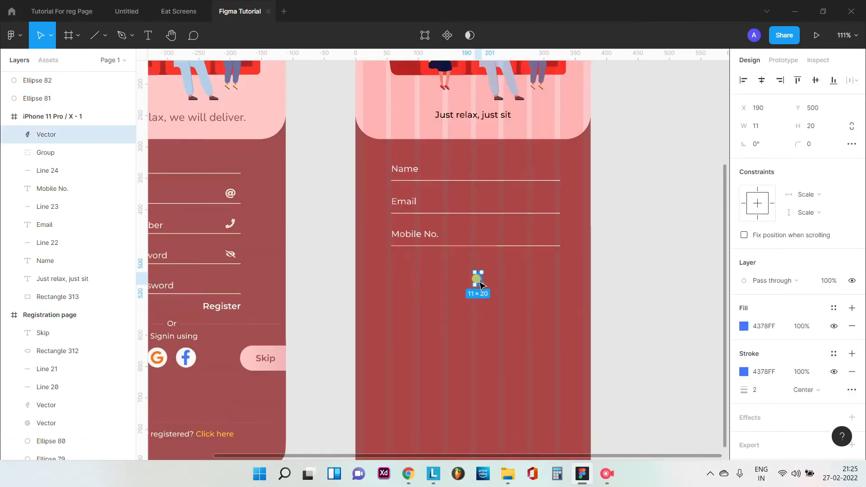
{"action": "left_click_drag", "start_coordinate": [477, 280], "coordinate": [502, 279]}
{"action": "scroll", "coordinate": [502, 280], "scroll_direction": "down", "scroll_amount": 3}
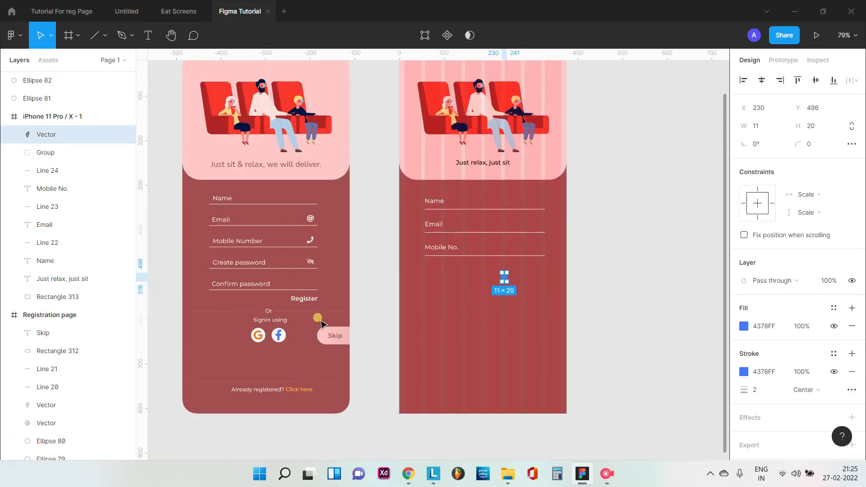
{"action": "left_click", "coordinate": [258, 334]}
{"action": "left_click", "coordinate": [593, 211]}
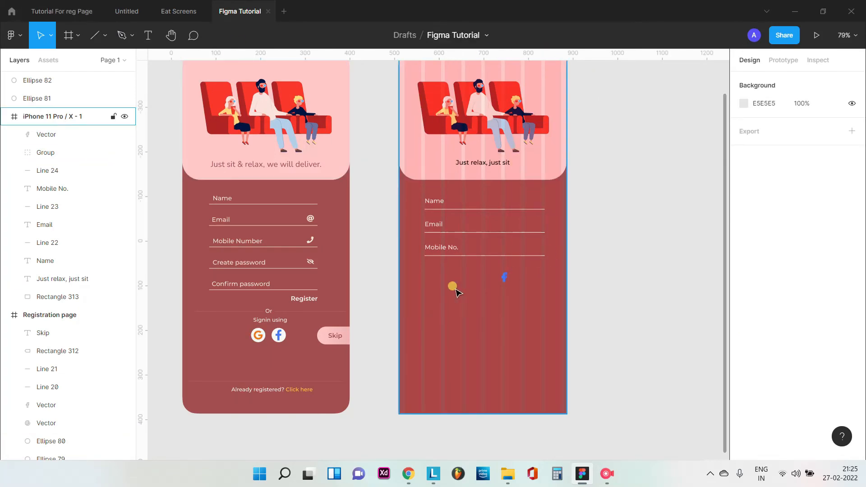
{"action": "scroll", "coordinate": [454, 286], "scroll_direction": "up", "scroll_amount": 3}
{"action": "left_click", "coordinate": [524, 272]}
{"action": "left_click_drag", "start_coordinate": [525, 275], "coordinate": [511, 275]}
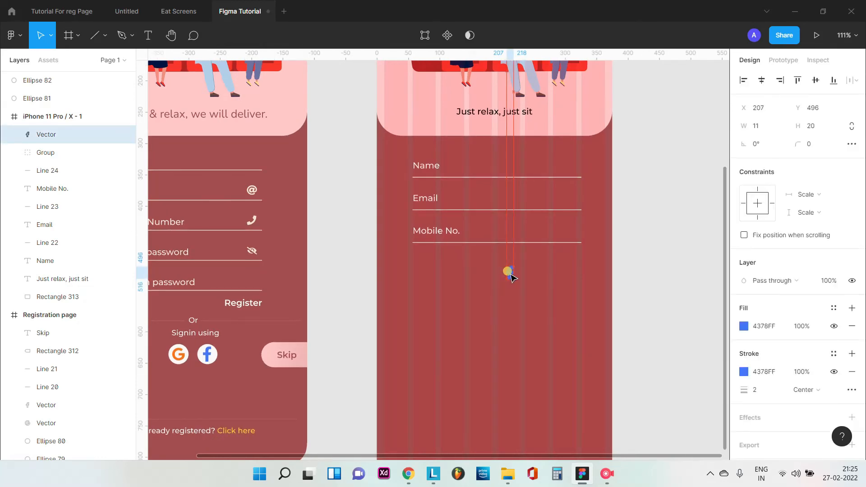
Copy the orange Google icon from the reference Registration page and place it beside the facebook icon at X 162, Y 496.
{"action": "left_click", "coordinate": [172, 354]}
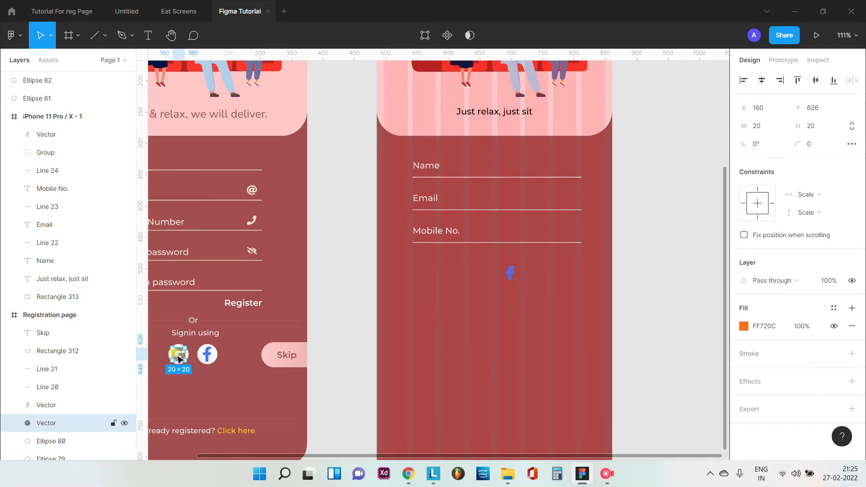
{"action": "key", "text": "ctrl+v"}
{"action": "left_click_drag", "start_coordinate": [180, 356], "coordinate": [487, 278]}
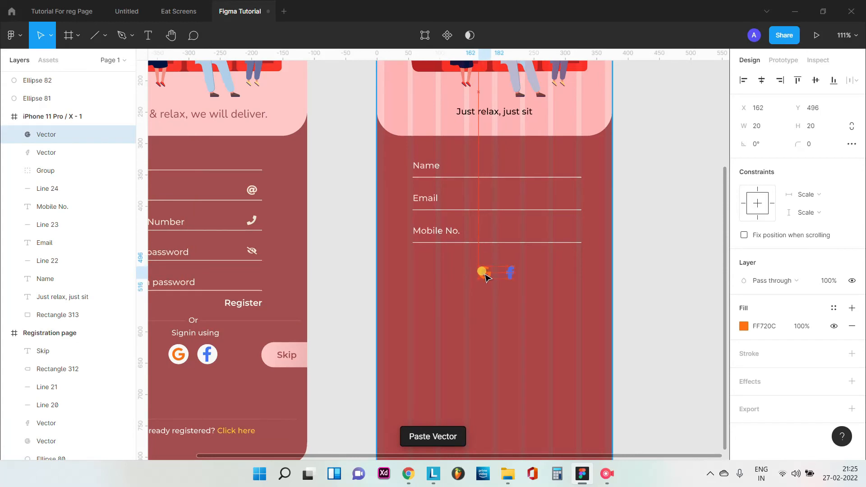
{"action": "left_click", "coordinate": [620, 250]}
{"action": "scroll", "coordinate": [586, 252], "scroll_direction": "right", "scroll_amount": 3}
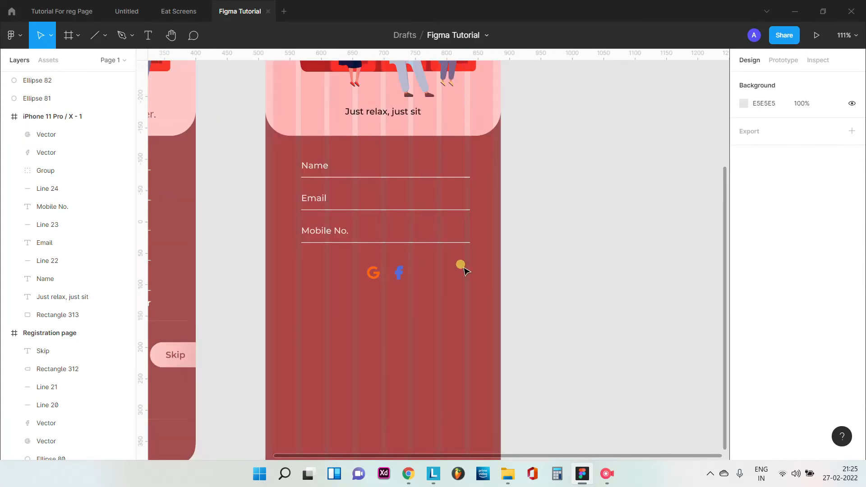
Examine the Name, Email and Mobile No. labels and the reference page's at-sign, phone and hidden-eye field icons.
{"action": "scroll", "coordinate": [464, 270], "scroll_direction": "down", "scroll_amount": 5}
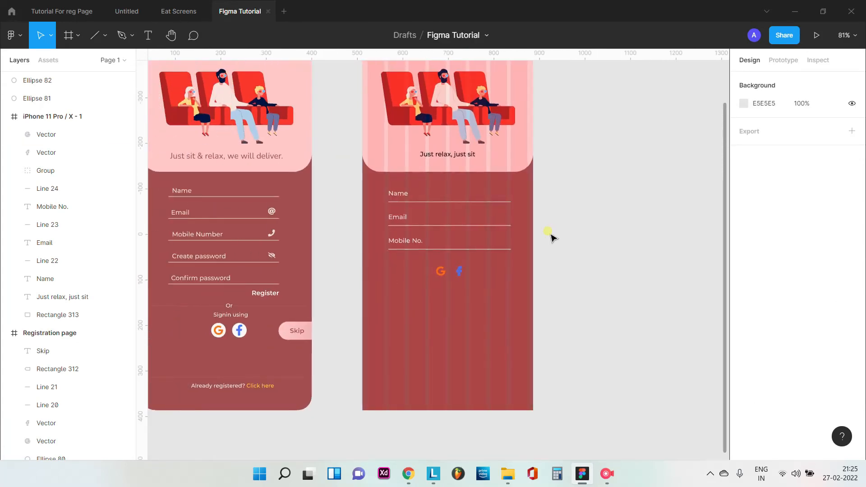
{"action": "scroll", "coordinate": [575, 230], "scroll_direction": "up", "scroll_amount": 1}
{"action": "scroll", "coordinate": [492, 194], "scroll_direction": "down", "scroll_amount": 1}
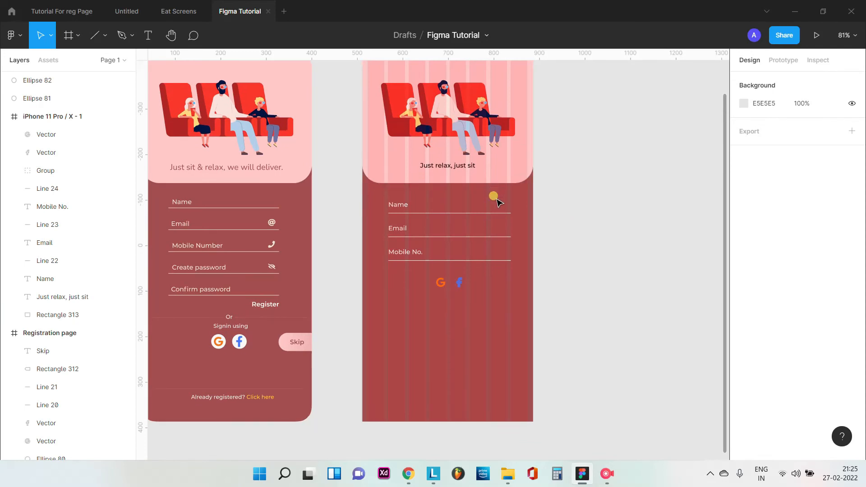
{"action": "left_click", "coordinate": [397, 209]}
{"action": "left_click", "coordinate": [397, 228]}
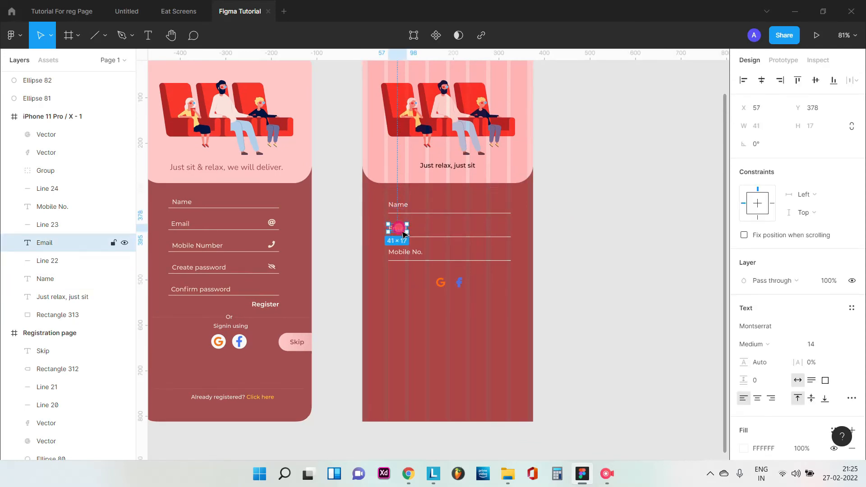
{"action": "left_click", "coordinate": [404, 252]}
{"action": "scroll", "coordinate": [404, 252], "scroll_direction": "down", "scroll_amount": 3}
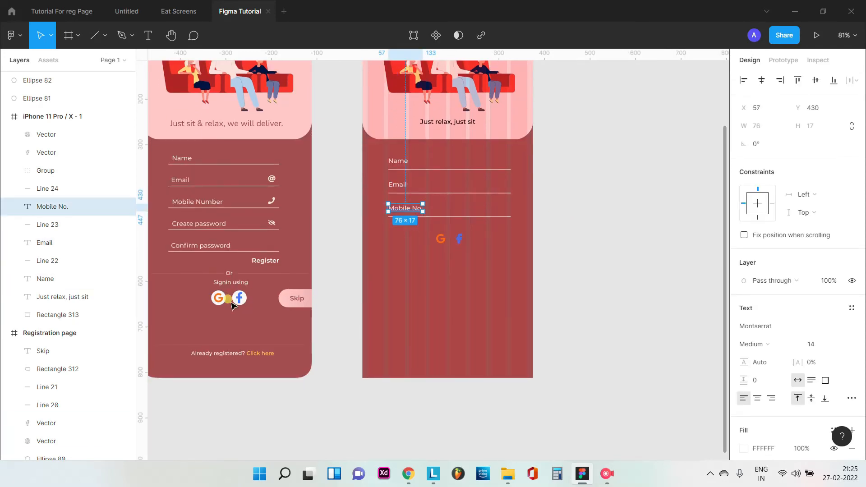
{"action": "left_click", "coordinate": [271, 178]}
{"action": "left_click", "coordinate": [271, 201]}
{"action": "left_click", "coordinate": [272, 222]}
Insert the Feather eye icon at the end of the Mobile No. field, sized 15 × 15, and close the plugin.
{"action": "right_click", "coordinate": [592, 117]}
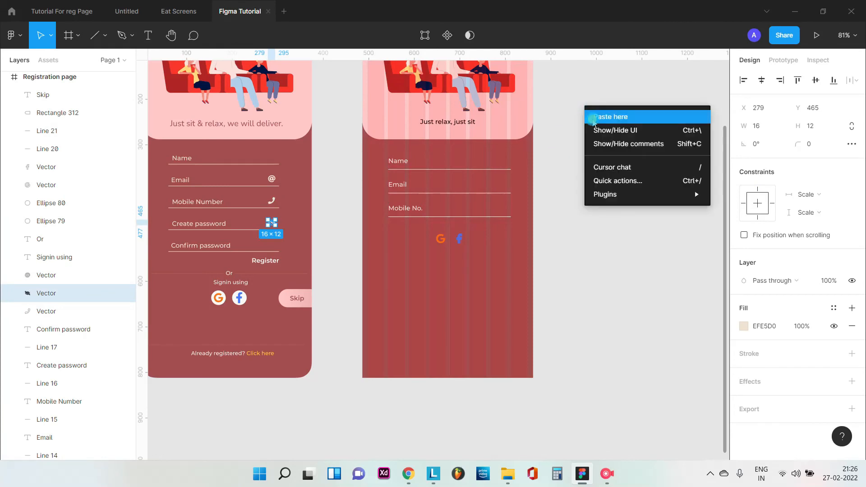
{"action": "mouse_move", "coordinate": [621, 194]}
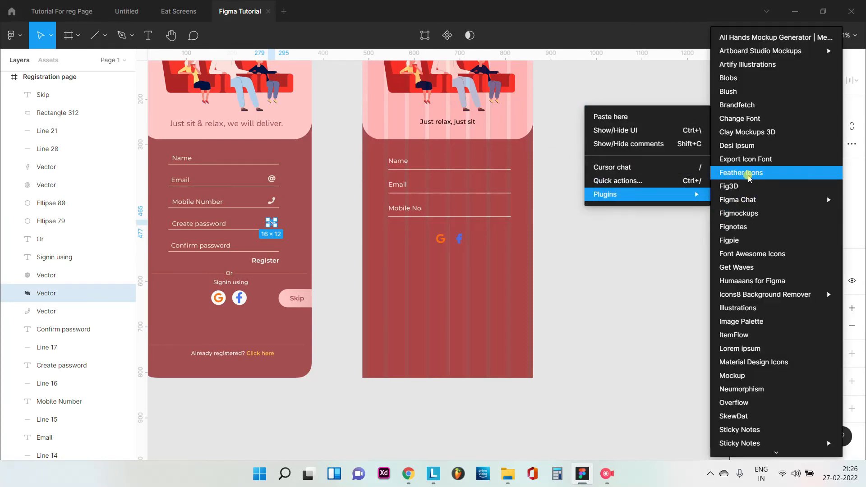
{"action": "left_click", "coordinate": [749, 177]}
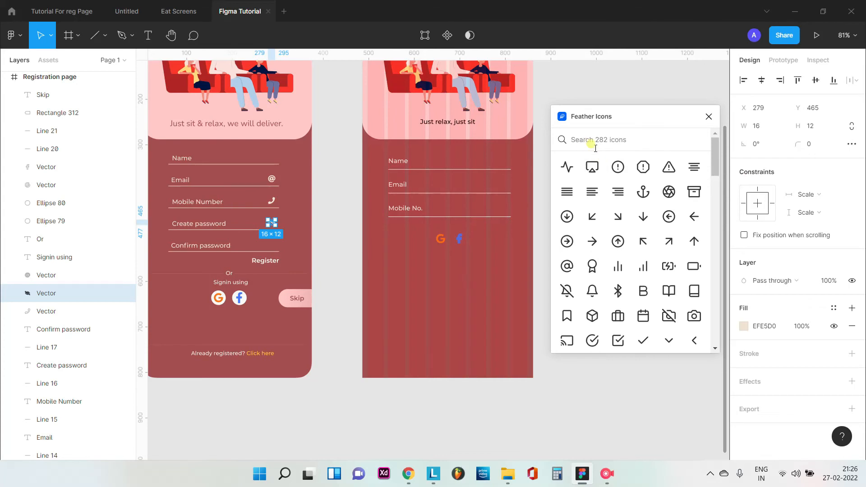
{"action": "type", "text": "eye"}
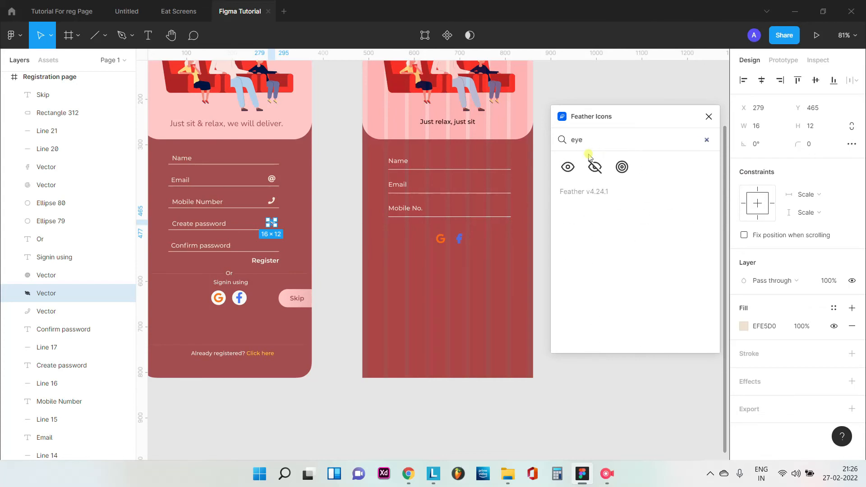
{"action": "left_click_drag", "start_coordinate": [568, 167], "coordinate": [510, 218]}
{"action": "scroll", "coordinate": [504, 208], "scroll_direction": "up", "scroll_amount": 5}
{"action": "left_click", "coordinate": [709, 117]}
Set the eye icon's colour to white FFFFFF.
{"action": "left_click", "coordinate": [743, 400]}
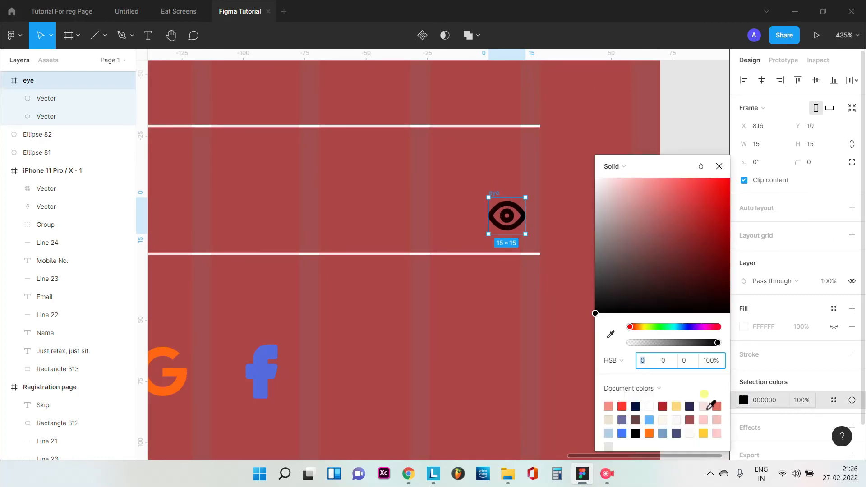
{"action": "left_click", "coordinate": [613, 337]}
{"action": "left_click", "coordinate": [650, 406]}
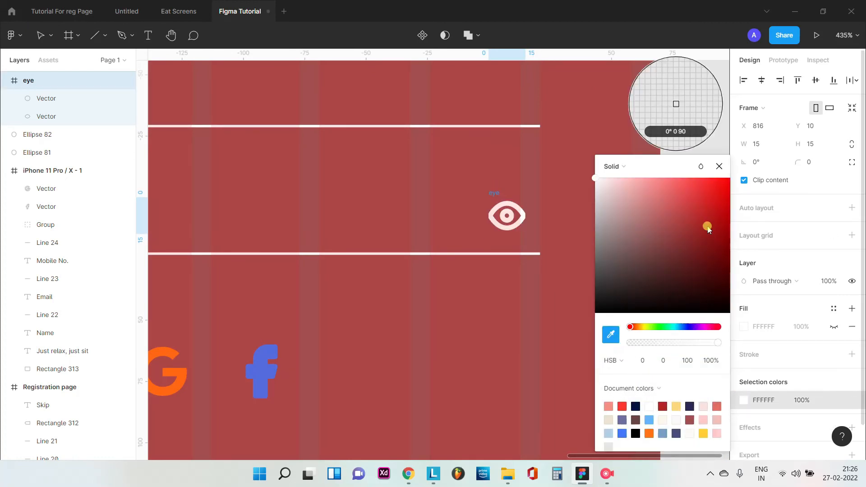
{"action": "left_click", "coordinate": [718, 168]}
{"action": "scroll", "coordinate": [627, 200], "scroll_direction": "down", "scroll_amount": 5}
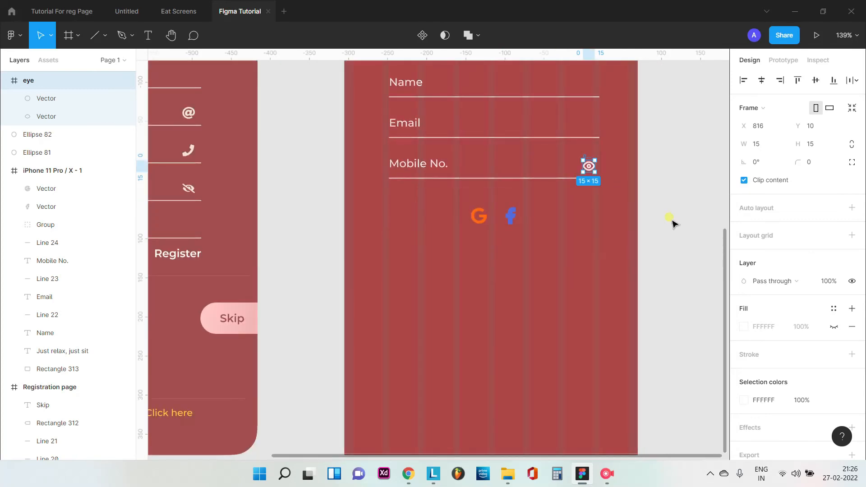
{"action": "left_click", "coordinate": [672, 223]}
{"action": "scroll", "coordinate": [663, 222], "scroll_direction": "down", "scroll_amount": 3}
{"action": "scroll", "coordinate": [632, 193], "scroll_direction": "up", "scroll_amount": 3}
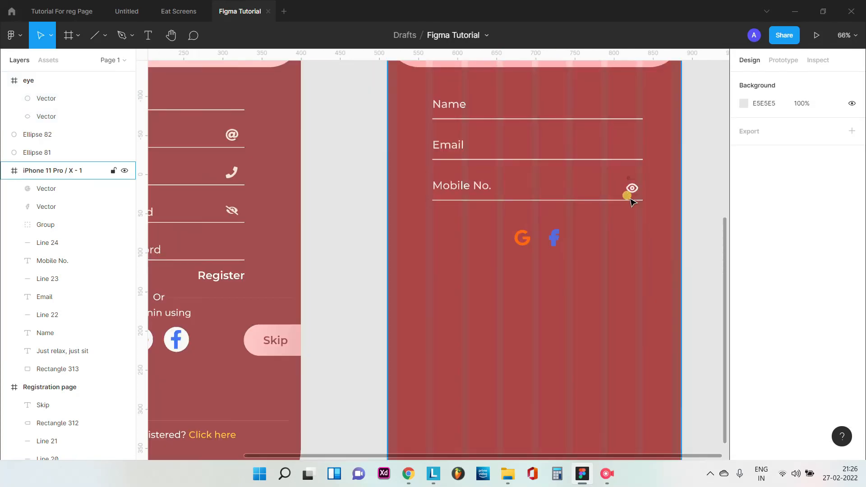
{"action": "left_click", "coordinate": [467, 189]}
{"action": "scroll", "coordinate": [496, 234], "scroll_direction": "right", "scroll_amount": 2}
{"action": "scroll", "coordinate": [576, 209], "scroll_direction": "down", "scroll_amount": 3}
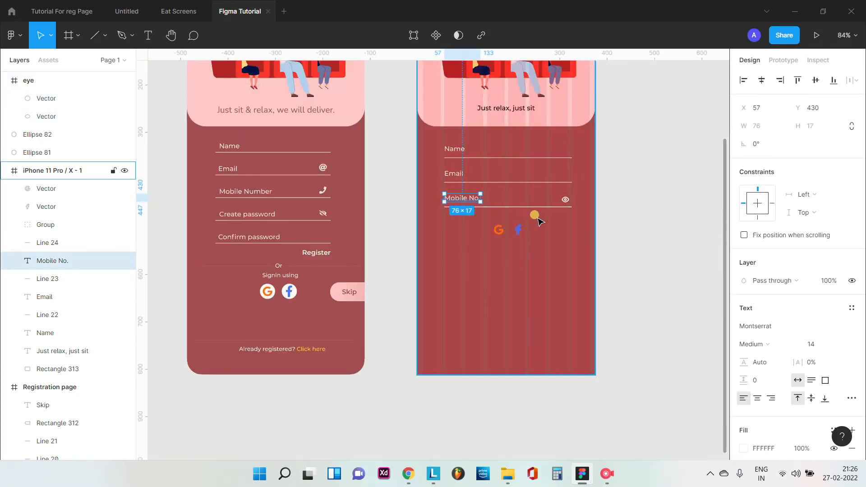
Delete the white eye icon at the end of the Mobile No. field.
{"action": "key", "text": "Escape"}
{"action": "left_click", "coordinate": [565, 201]}
{"action": "key", "text": "Escape"}
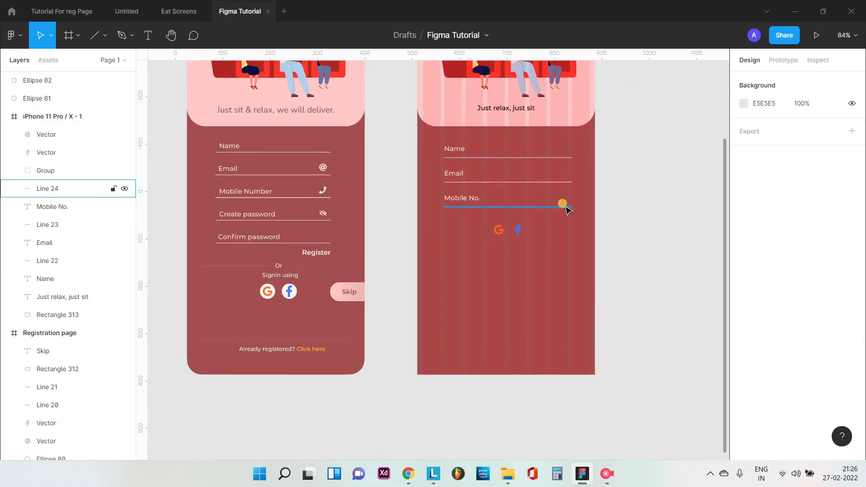
Hide the 8-column layout grid of the iPhone 11 Pro / X - 1 frame.
{"action": "scroll", "coordinate": [522, 213], "scroll_direction": "down", "scroll_amount": 3}
{"action": "scroll", "coordinate": [578, 205], "scroll_direction": "up", "scroll_amount": 1}
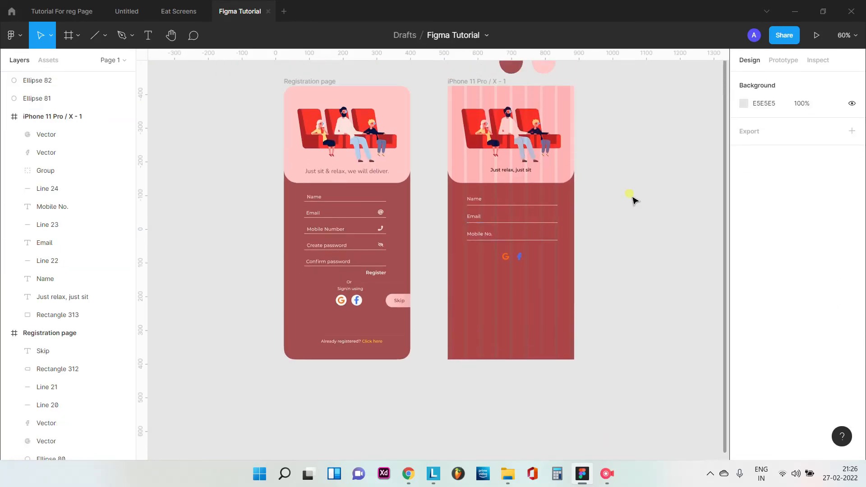
{"action": "scroll", "coordinate": [521, 255], "scroll_direction": "up", "scroll_amount": 3}
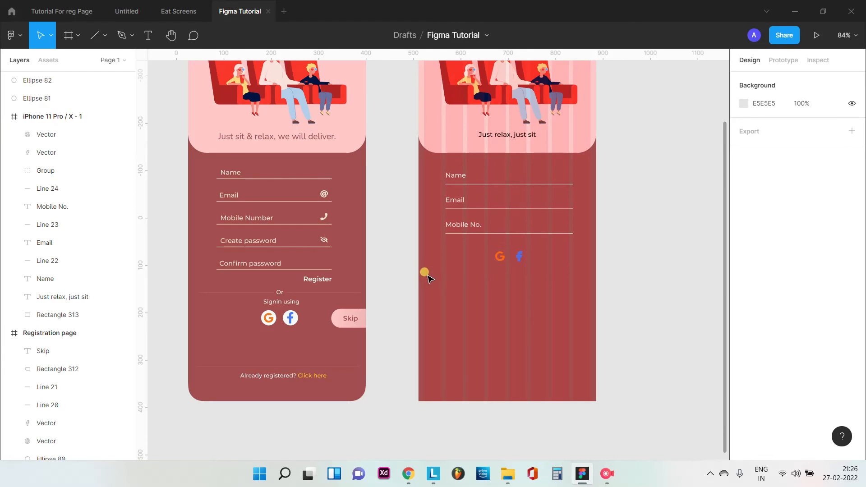
{"action": "scroll", "coordinate": [424, 276], "scroll_direction": "up", "scroll_amount": 1}
{"action": "scroll", "coordinate": [401, 280], "scroll_direction": "down", "scroll_amount": 2}
{"action": "left_click", "coordinate": [459, 104]}
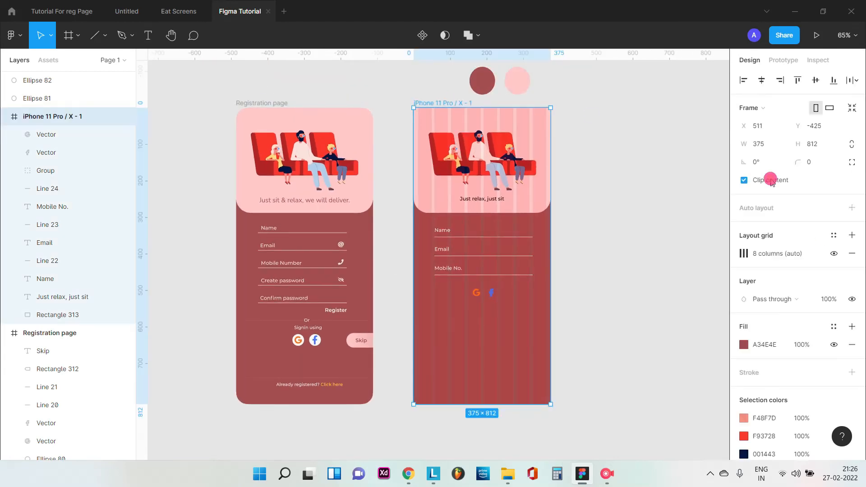
{"action": "left_click", "coordinate": [834, 253]}
{"action": "left_click", "coordinate": [567, 199]}
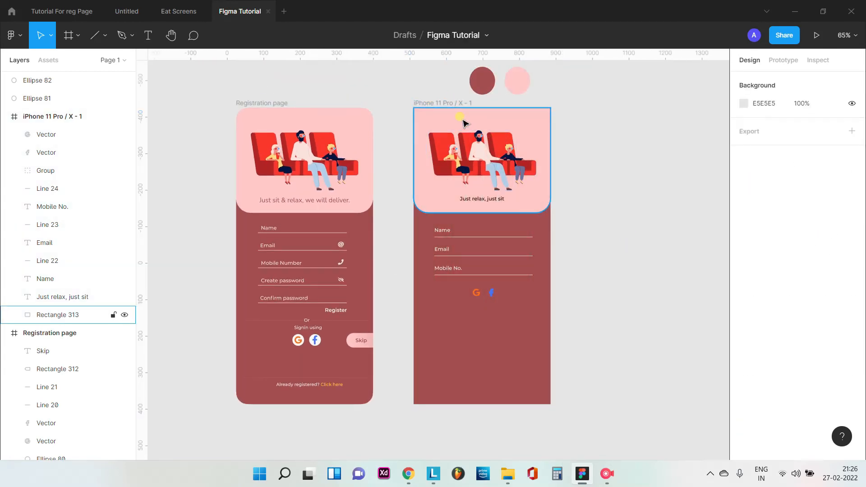
Examine the recreated frame's seat illustration, pink header rectangle and facebook icon beside the reference Registration page.
{"action": "left_click", "coordinate": [449, 107]}
{"action": "left_click", "coordinate": [585, 178]}
{"action": "scroll", "coordinate": [556, 188], "scroll_direction": "up", "scroll_amount": 2}
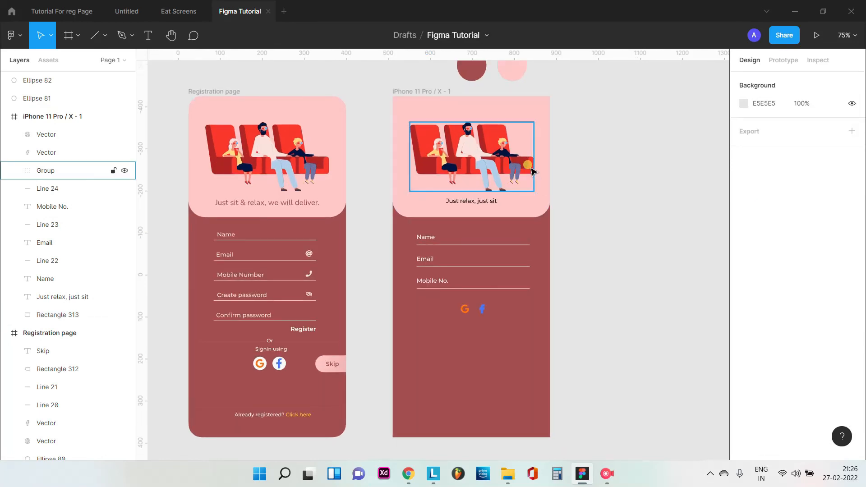
{"action": "left_click", "coordinate": [488, 153]}
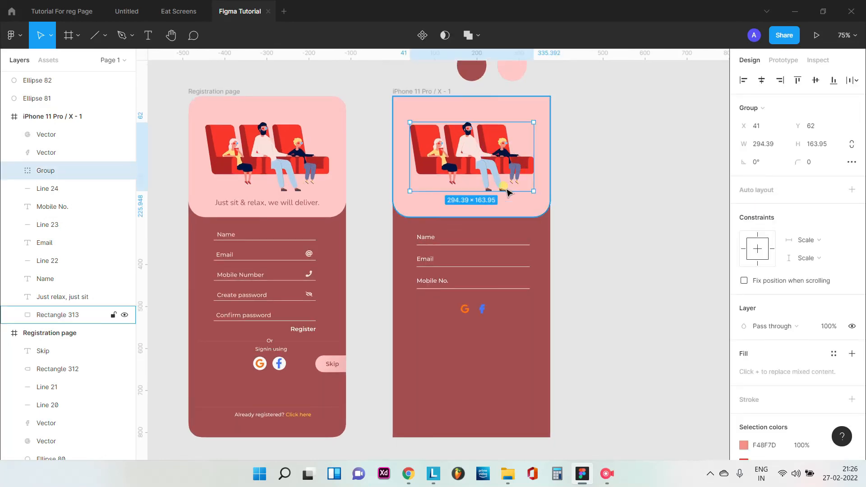
{"action": "left_click", "coordinate": [518, 206]}
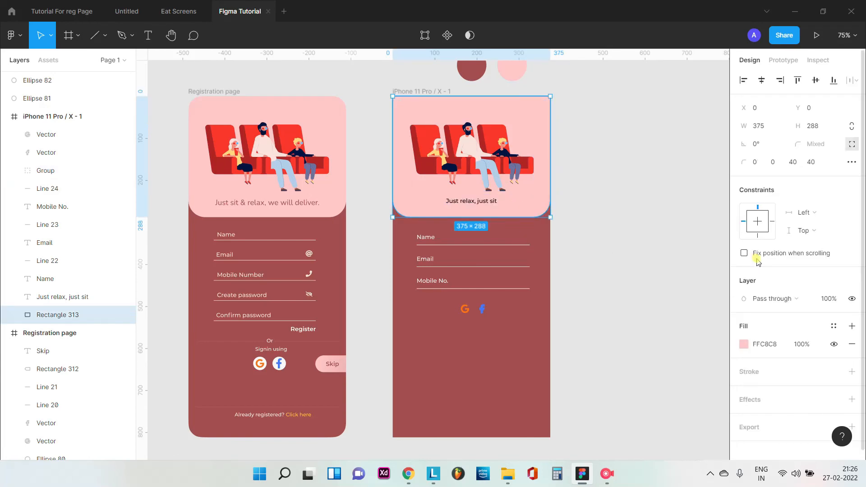
{"action": "left_click", "coordinate": [639, 249]}
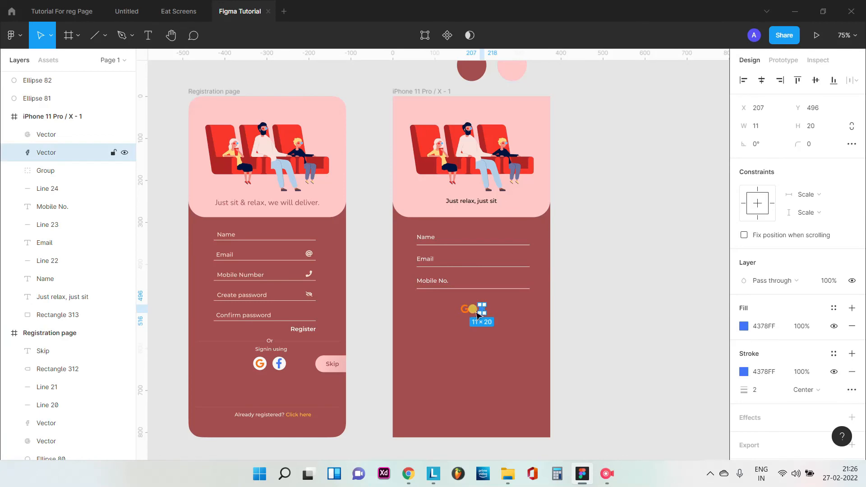
{"action": "left_click", "coordinate": [584, 252]}
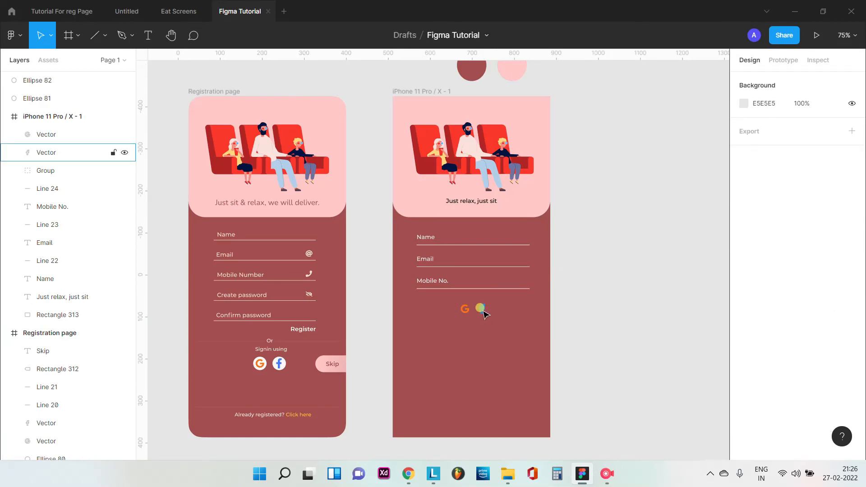
{"action": "left_click", "coordinate": [481, 309]}
{"action": "left_click", "coordinate": [576, 266]}
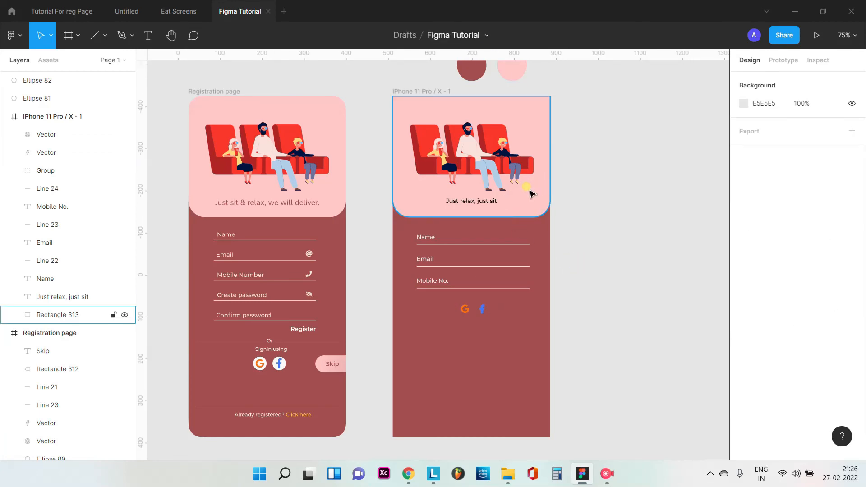
{"action": "scroll", "coordinate": [531, 194], "scroll_direction": "down", "scroll_amount": 3}
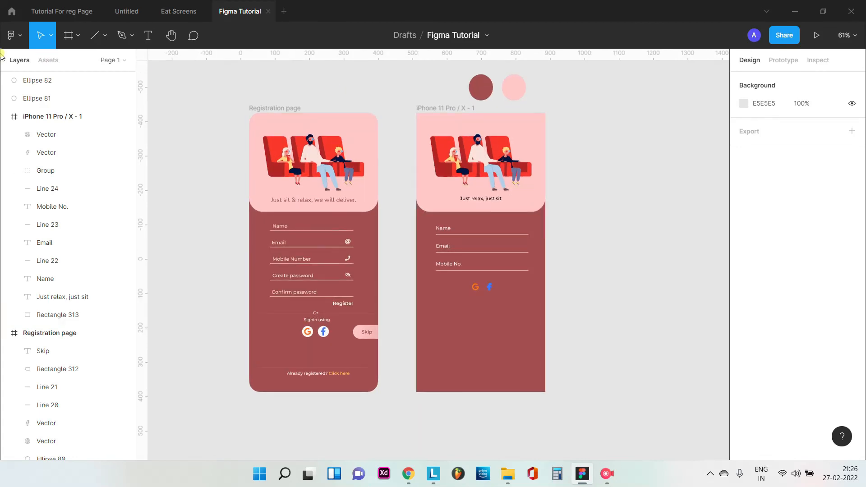
Search the Figma Community for "icons" and look over the resulting files.
{"action": "left_click", "coordinate": [12, 12]}
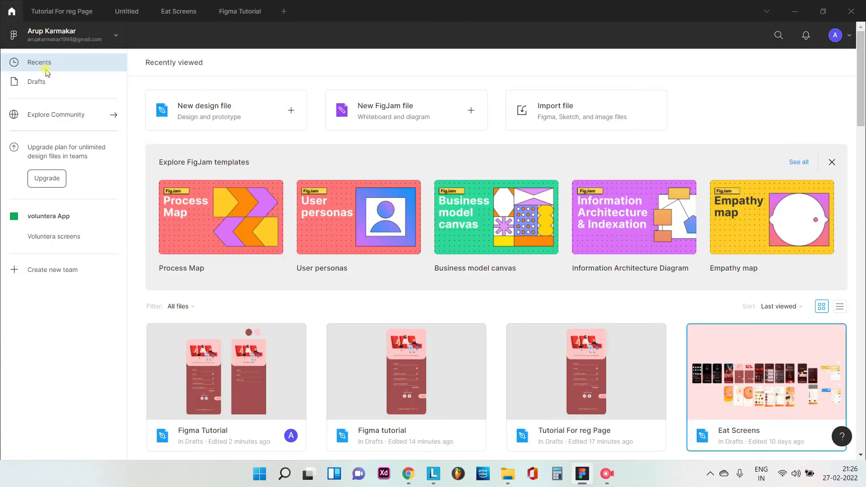
{"action": "left_click", "coordinate": [62, 116]}
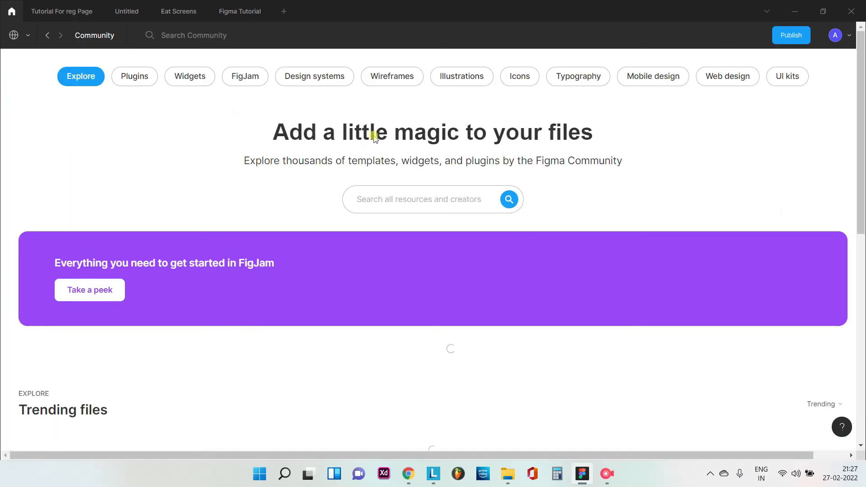
{"action": "left_click", "coordinate": [409, 206]}
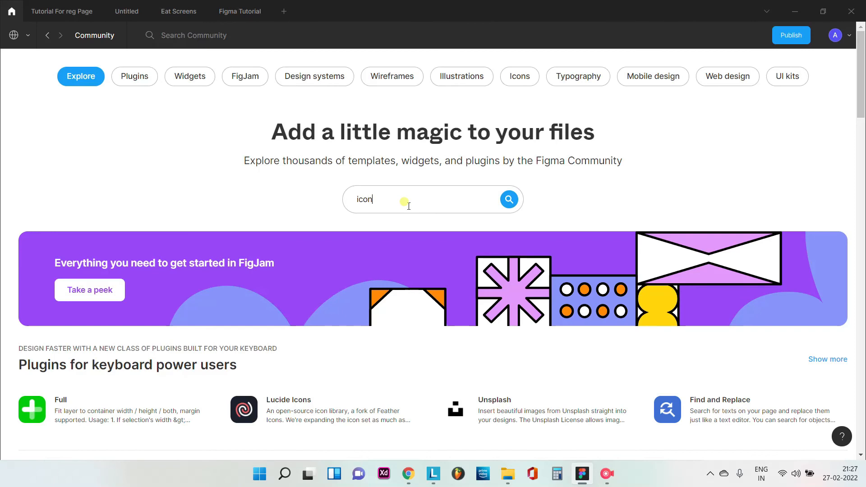
{"action": "type", "text": "icons"}
{"action": "key", "text": "Return"}
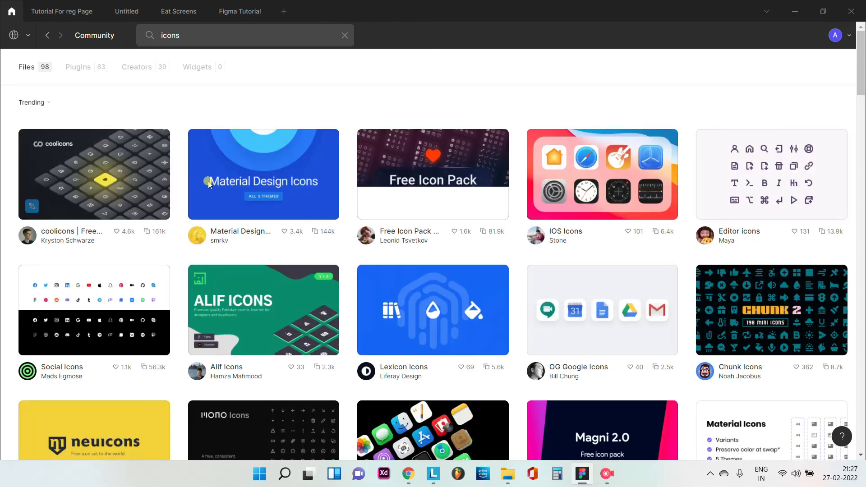
{"action": "scroll", "coordinate": [235, 212], "scroll_direction": "down", "scroll_amount": 3}
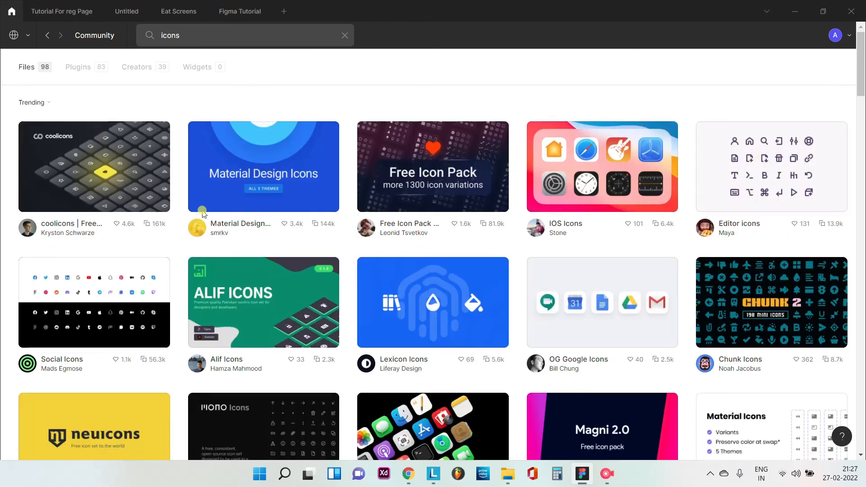
{"action": "scroll", "coordinate": [256, 207], "scroll_direction": "up", "scroll_amount": 3}
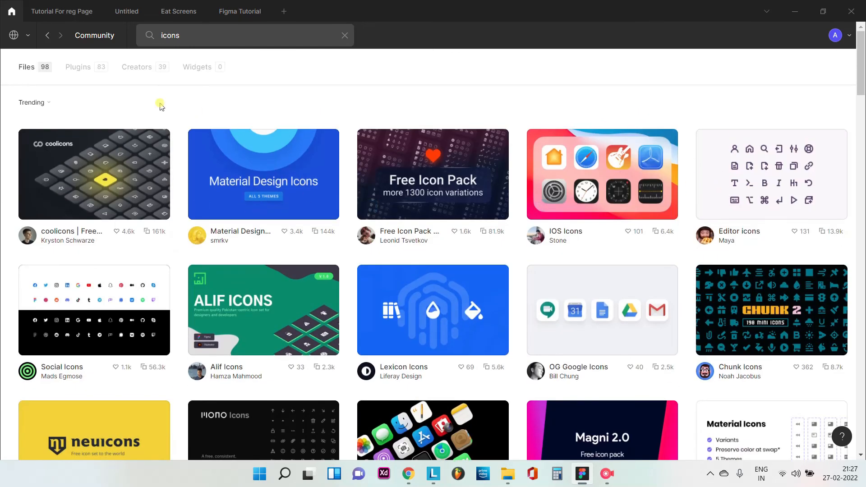
Browse the icon plugins in the Community results, clear the search and return to the Figma Tutorial file.
{"action": "left_click", "coordinate": [80, 68]}
{"action": "scroll", "coordinate": [239, 162], "scroll_direction": "down", "scroll_amount": 5}
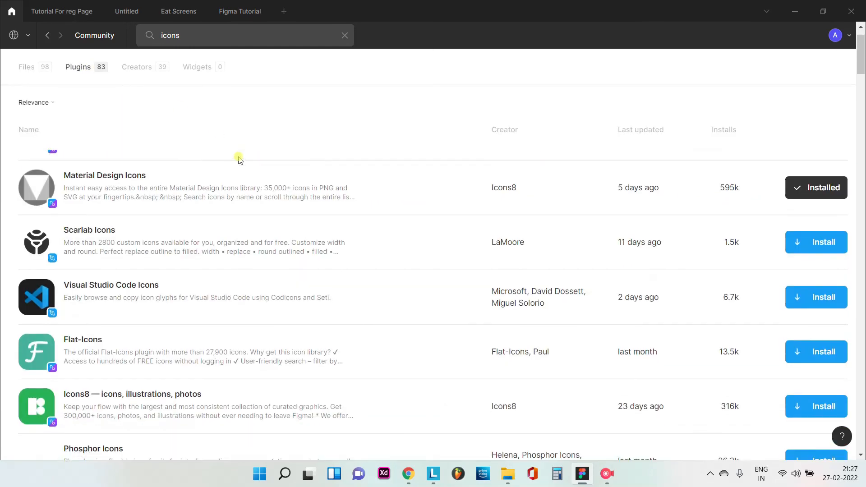
{"action": "scroll", "coordinate": [252, 168], "scroll_direction": "up", "scroll_amount": 4}
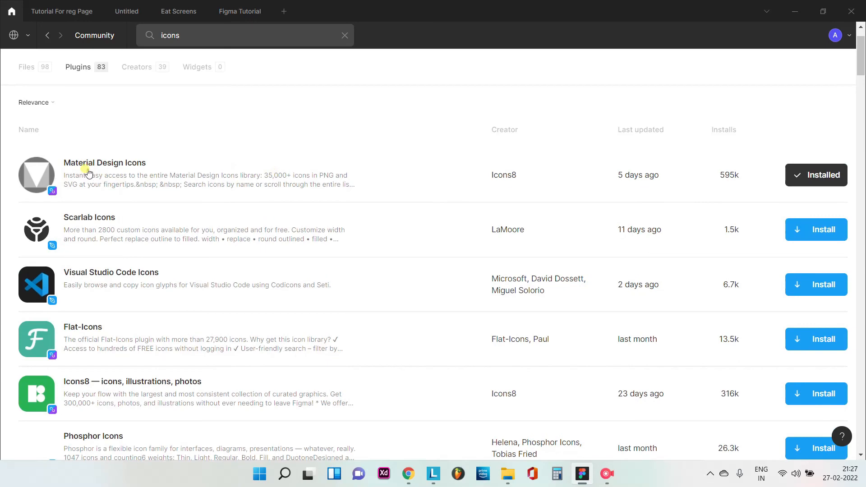
{"action": "scroll", "coordinate": [325, 199], "scroll_direction": "down", "scroll_amount": 5}
{"action": "scroll", "coordinate": [335, 212], "scroll_direction": "down", "scroll_amount": 8}
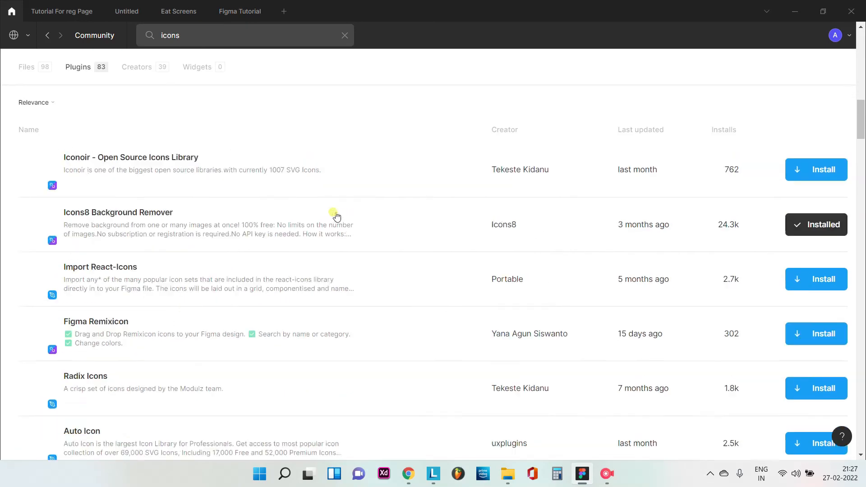
{"action": "scroll", "coordinate": [336, 216], "scroll_direction": "up", "scroll_amount": 2}
{"action": "scroll", "coordinate": [337, 216], "scroll_direction": "up", "scroll_amount": 1}
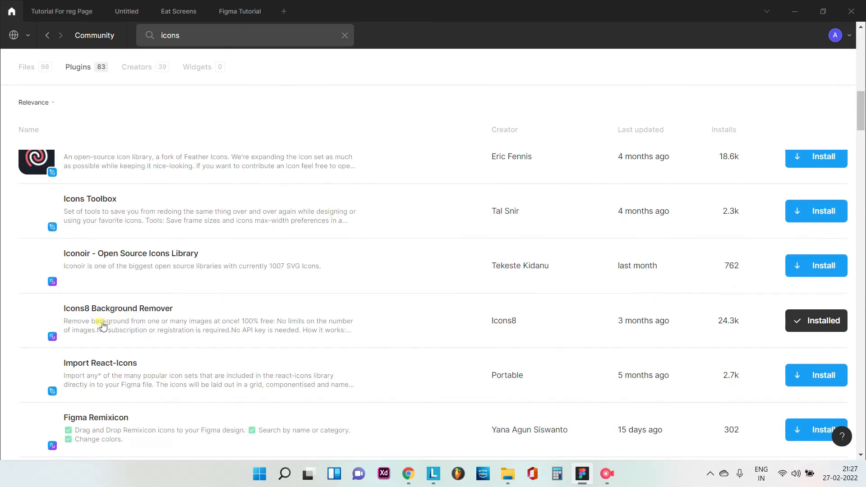
{"action": "scroll", "coordinate": [180, 326], "scroll_direction": "down", "scroll_amount": 20}
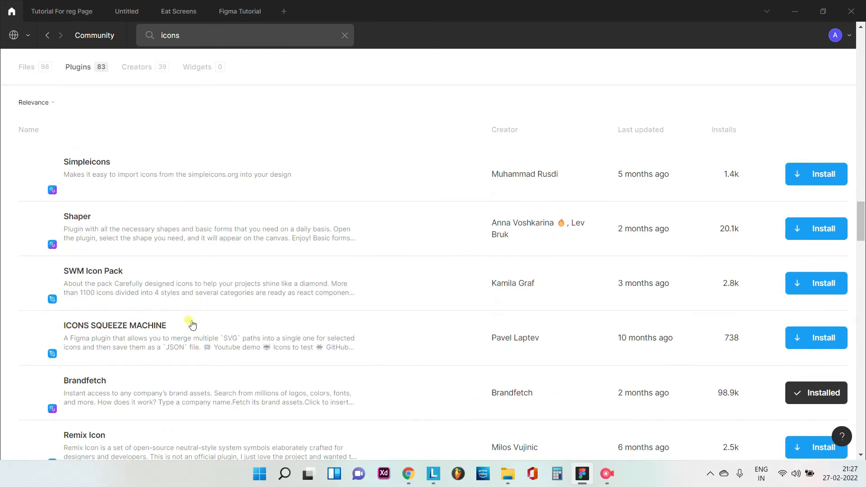
{"action": "scroll", "coordinate": [474, 274], "scroll_direction": "up", "scroll_amount": 5}
{"action": "scroll", "coordinate": [316, 212], "scroll_direction": "down", "scroll_amount": 4}
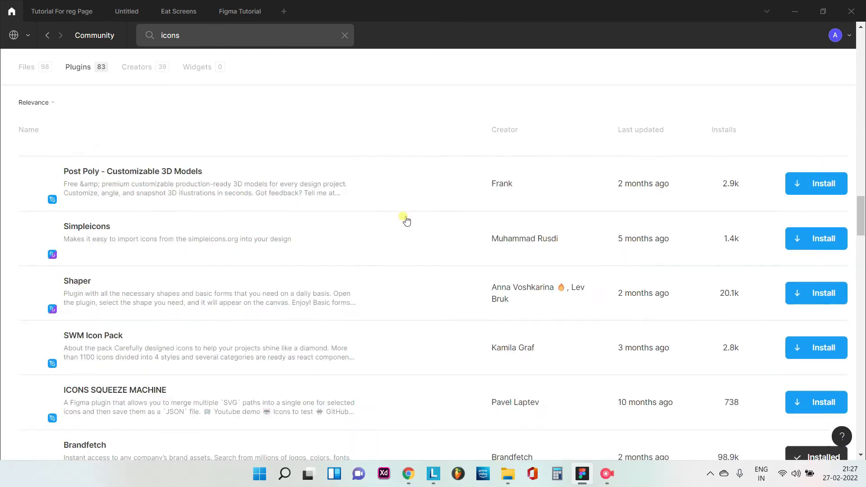
{"action": "scroll", "coordinate": [409, 249], "scroll_direction": "down", "scroll_amount": 1}
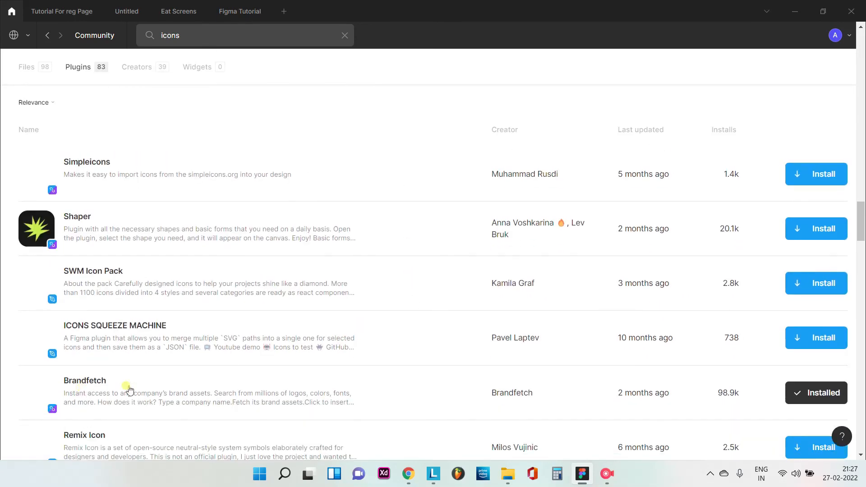
{"action": "scroll", "coordinate": [128, 387], "scroll_direction": "down", "scroll_amount": 15}
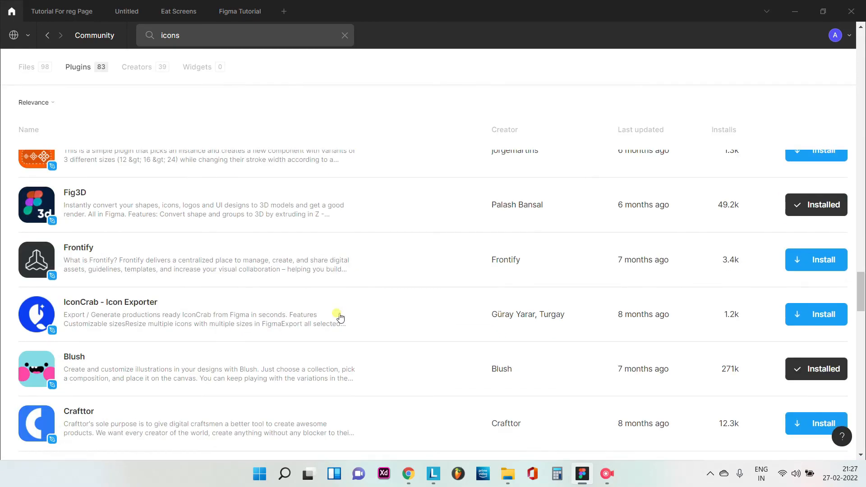
{"action": "scroll", "coordinate": [190, 290], "scroll_direction": "down", "scroll_amount": 2}
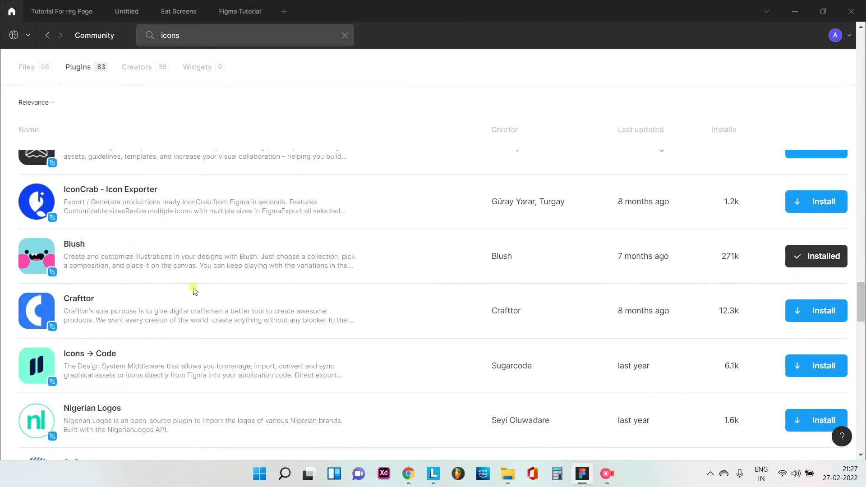
{"action": "scroll", "coordinate": [193, 290], "scroll_direction": "up", "scroll_amount": 20}
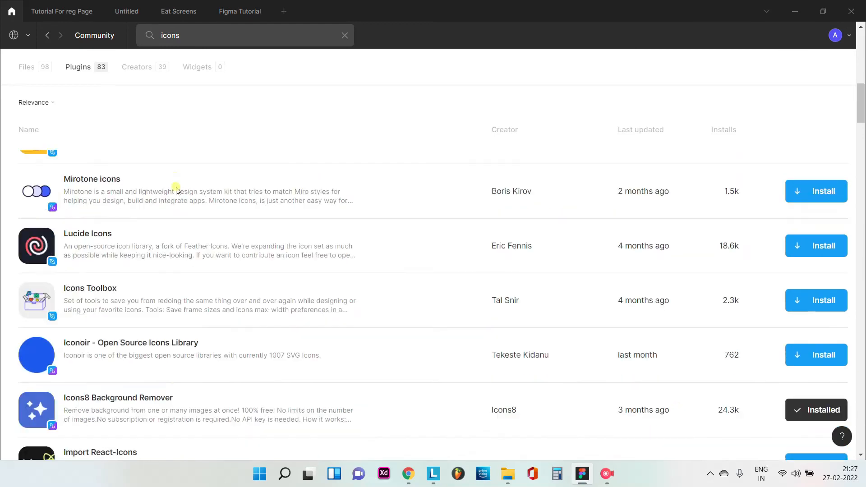
{"action": "scroll", "coordinate": [176, 190], "scroll_direction": "up", "scroll_amount": 10}
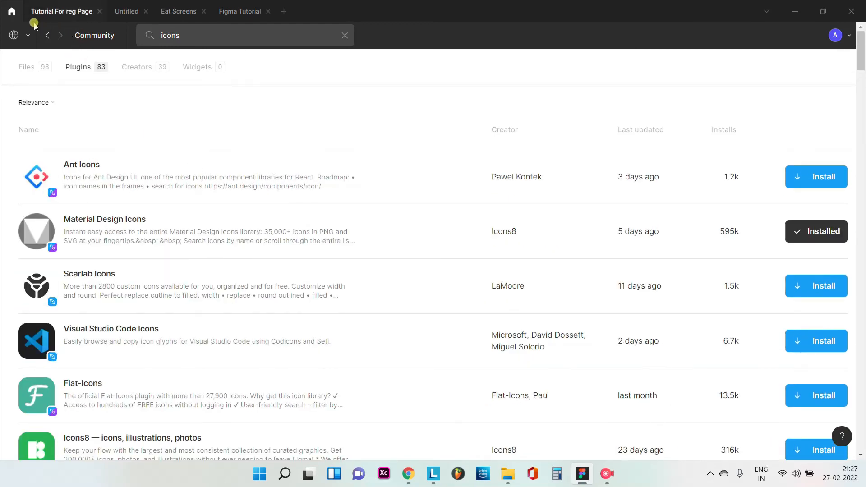
{"action": "left_click", "coordinate": [344, 35]}
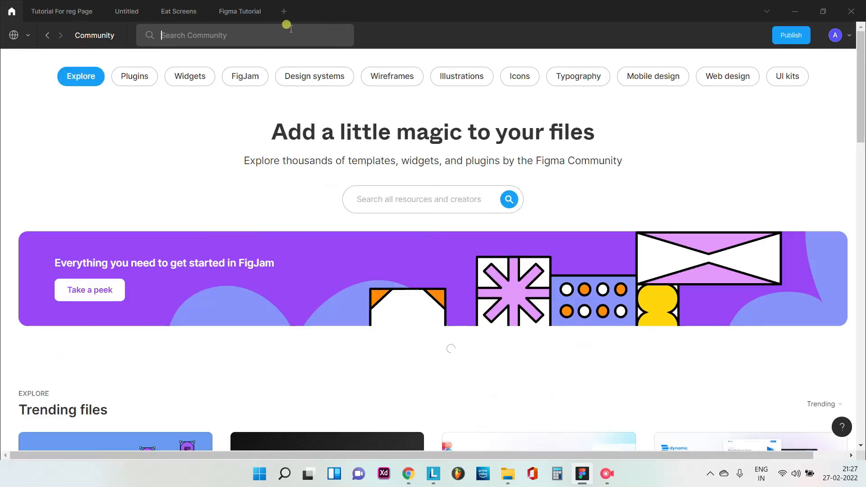
{"action": "left_click", "coordinate": [234, 13]}
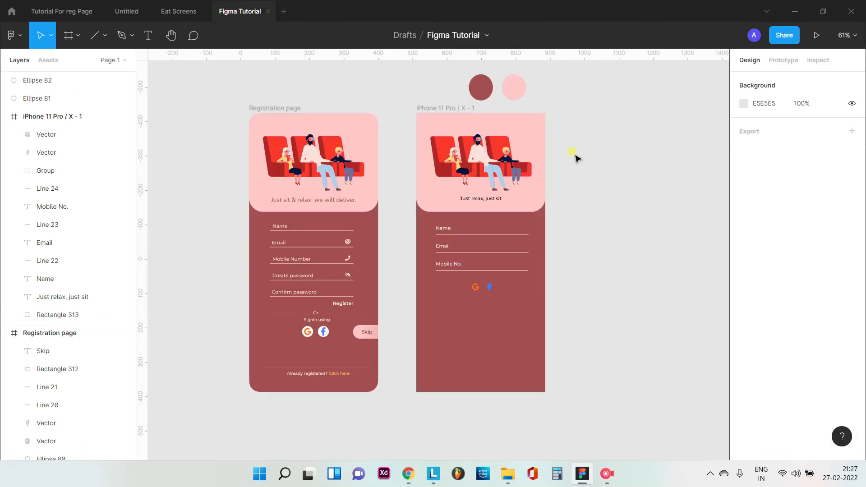
View the account and Community switcher on the home page and return to the Figma Tutorial file.
{"action": "left_click", "coordinate": [12, 12]}
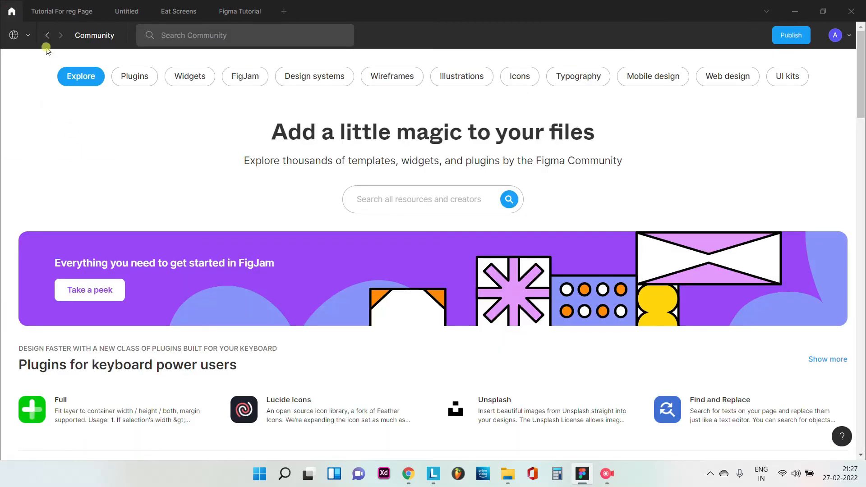
{"action": "left_click", "coordinate": [25, 35]}
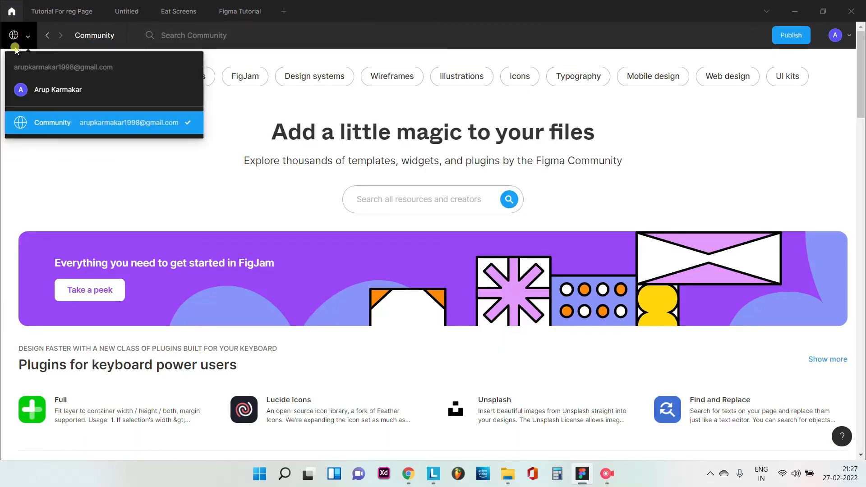
{"action": "left_click", "coordinate": [15, 45]}
{"action": "left_click", "coordinate": [233, 13]}
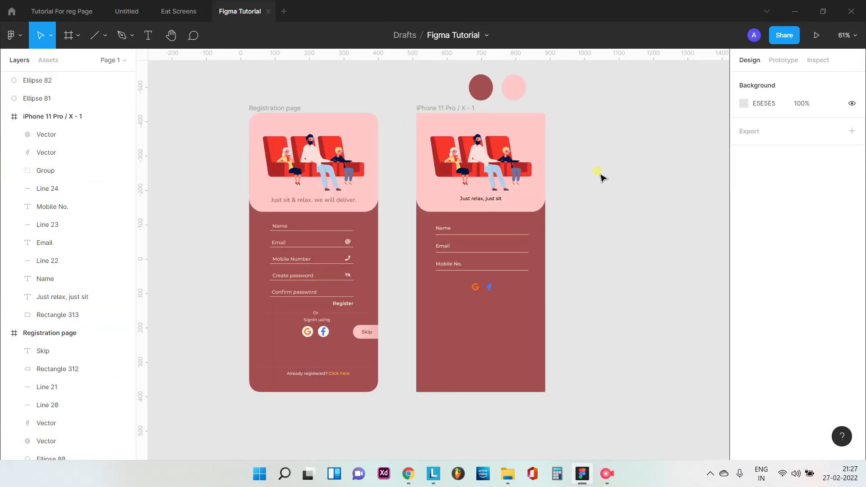